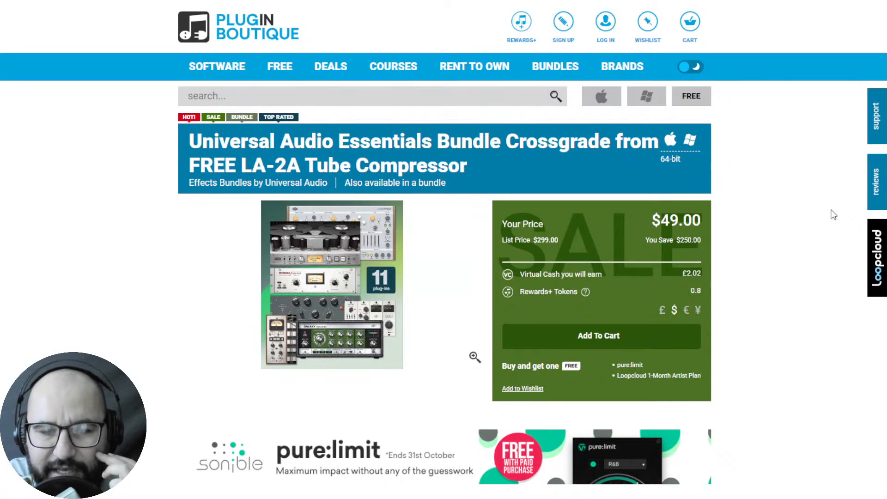
# - Examine the price, ratings and crossgrade note for the Universal Audio Essentials Bundle
pyautogui.scroll(-3, 818, 226)
pyautogui.scroll(2, 818, 226)
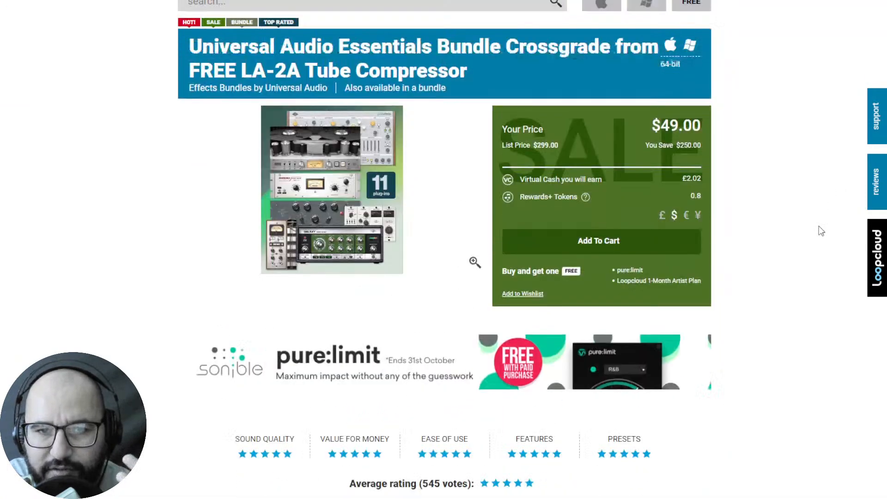
pyautogui.scroll(-4, 818, 226)
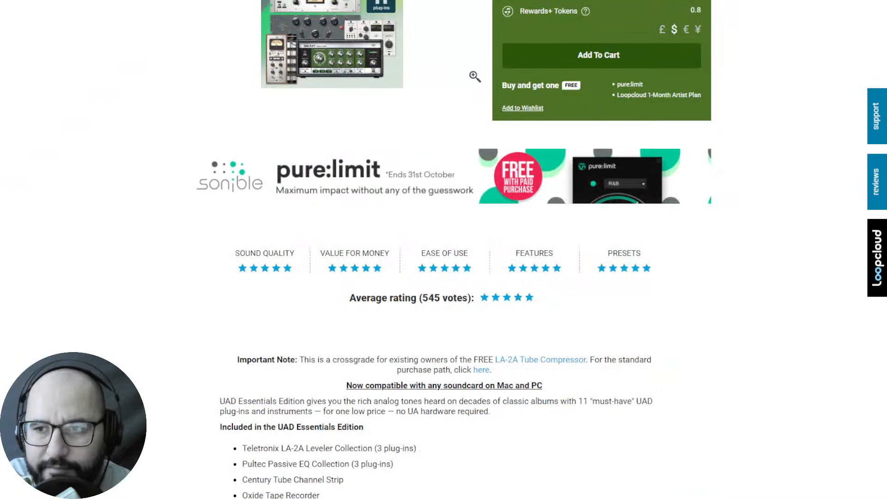
pyautogui.scroll(5, 839, 133)
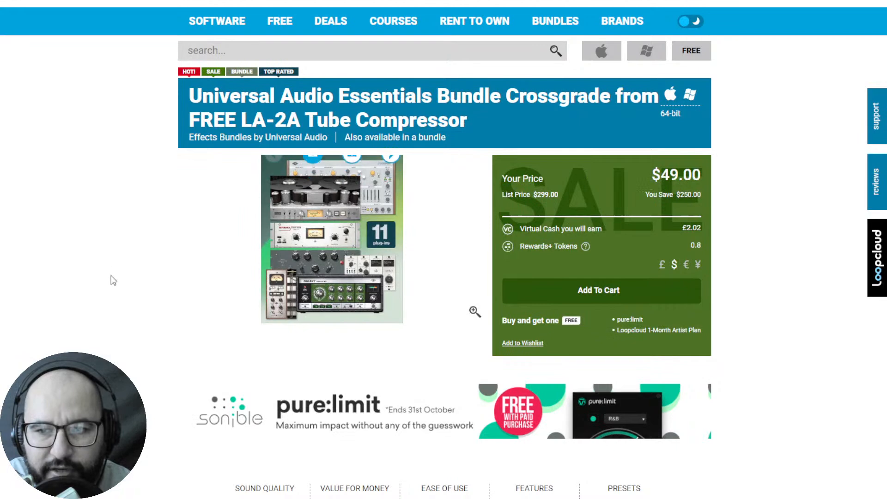
# - Review the bundle's descriptions of the Teletronix LA-2A Leveler Collection, Pultec Passive EQ Collection and Century Tube Channel Strip
pyautogui.scroll(-3, 118, 289)
pyautogui.scroll(-15, 118, 290)
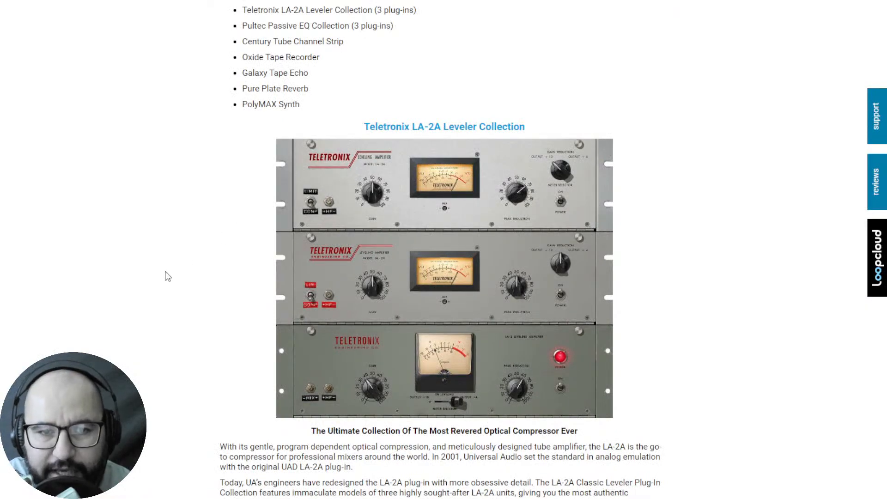
pyautogui.scroll(-10, 165, 276)
pyautogui.scroll(-4, 165, 276)
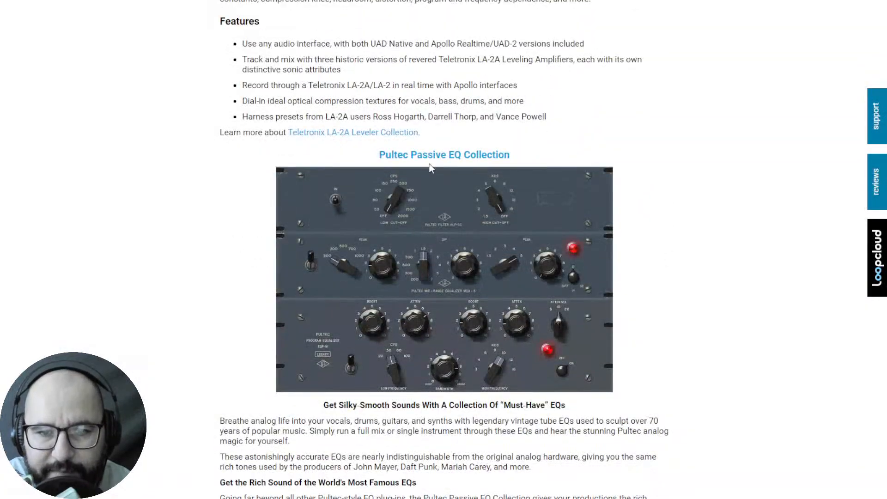
pyautogui.scroll(-3, 157, 314)
pyautogui.scroll(-10, 157, 314)
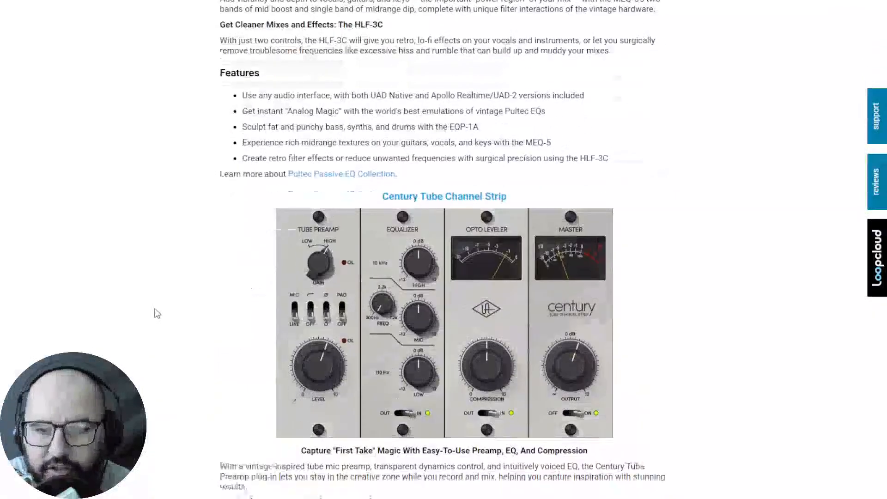
pyautogui.scroll(-14, 36, 354)
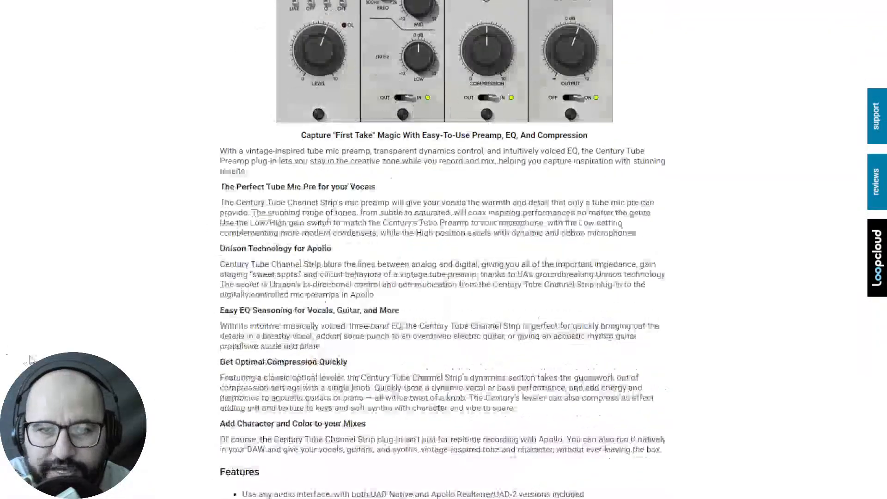
# - Review the bundle's descriptions of Oxide Tape Recorder, Galaxy Tape Echo, Pure Plate Reverb and PolyMAX Synth
pyautogui.scroll(-2, 205, 226)
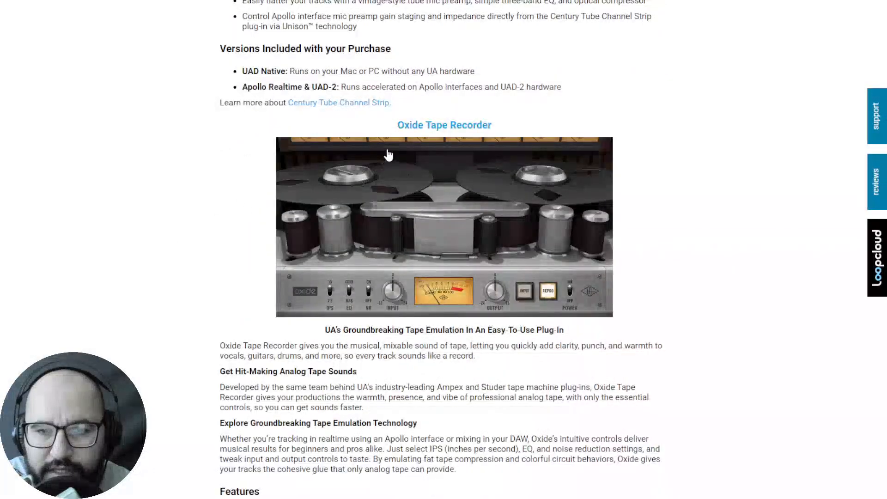
pyautogui.scroll(-9, 99, 346)
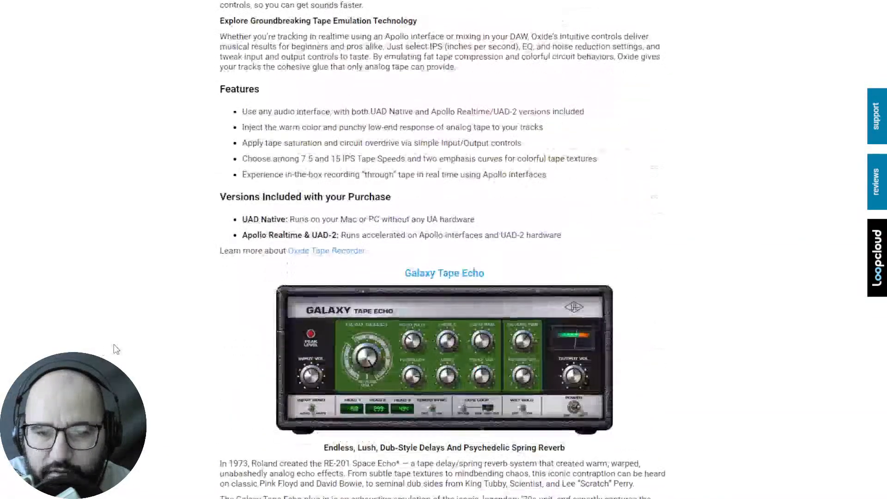
pyautogui.scroll(-14, 114, 346)
pyautogui.scroll(-6, 124, 341)
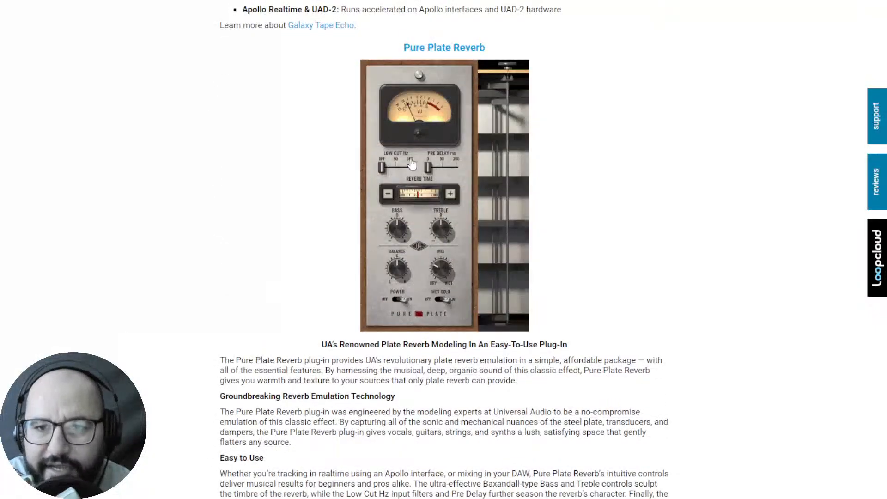
pyautogui.scroll(-12, 175, 287)
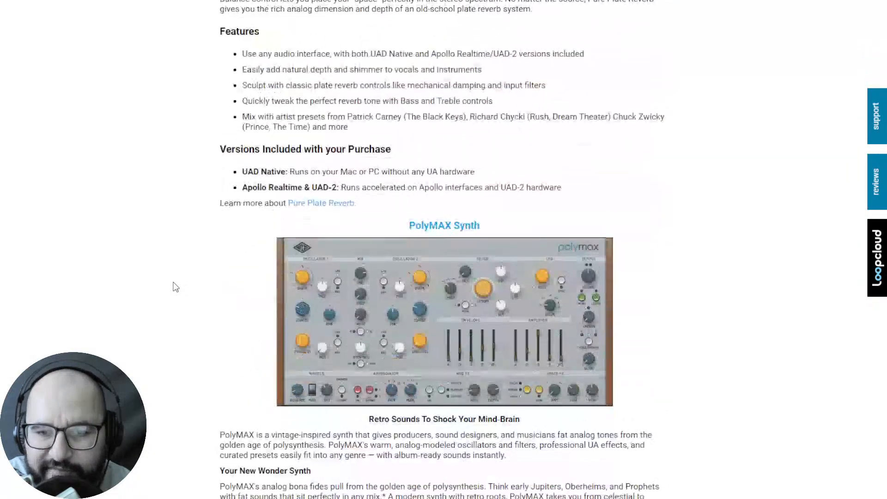
pyautogui.scroll(-1, 174, 287)
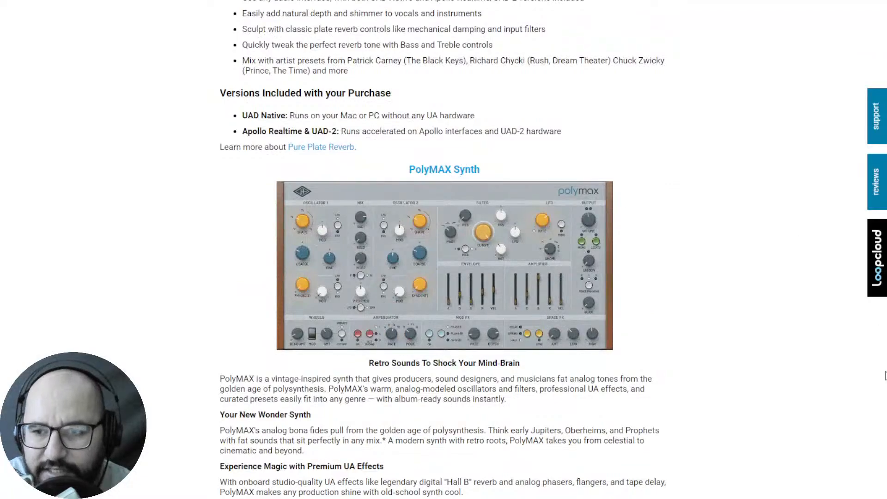
pyautogui.scroll(-15, 443, 249)
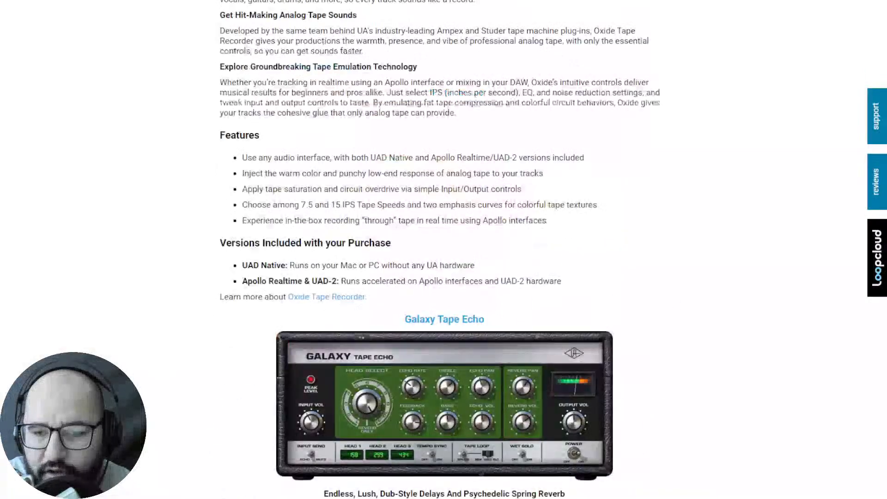
pyautogui.scroll(20, 475, 357)
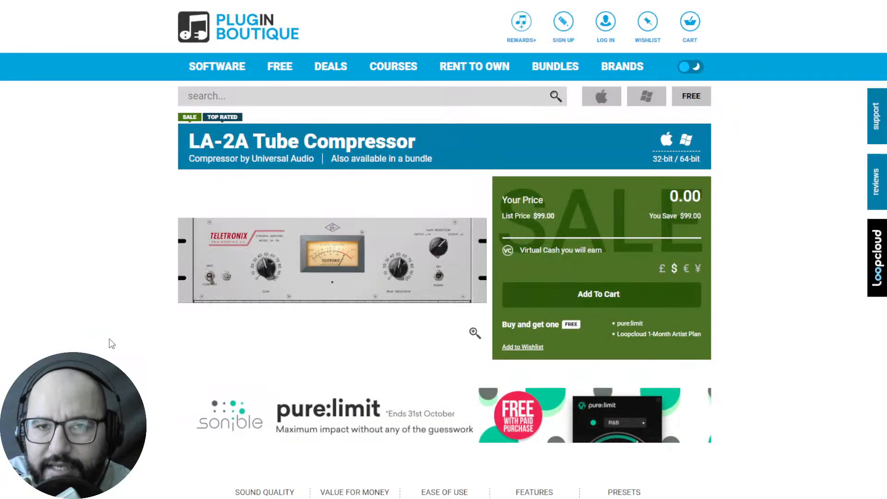
# - Examine the price, free extras and ratings on the LA-2A Tube Compressor product page
pyautogui.scroll(-1, 109, 339)
pyautogui.scroll(-1, 109, 339)
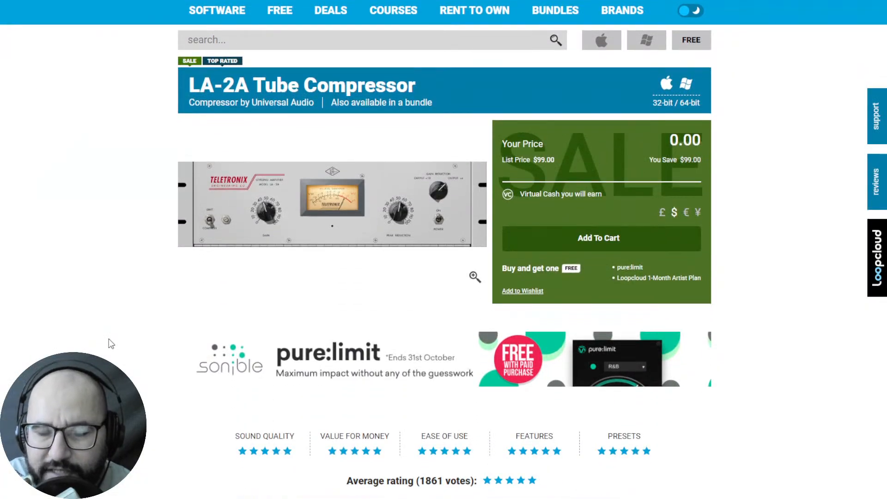
pyautogui.scroll(1, 110, 340)
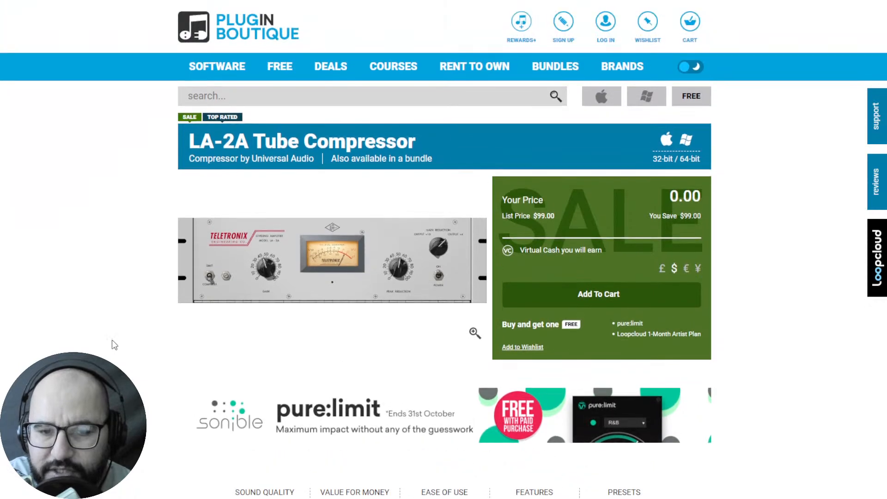
pyautogui.scroll(-2, 114, 344)
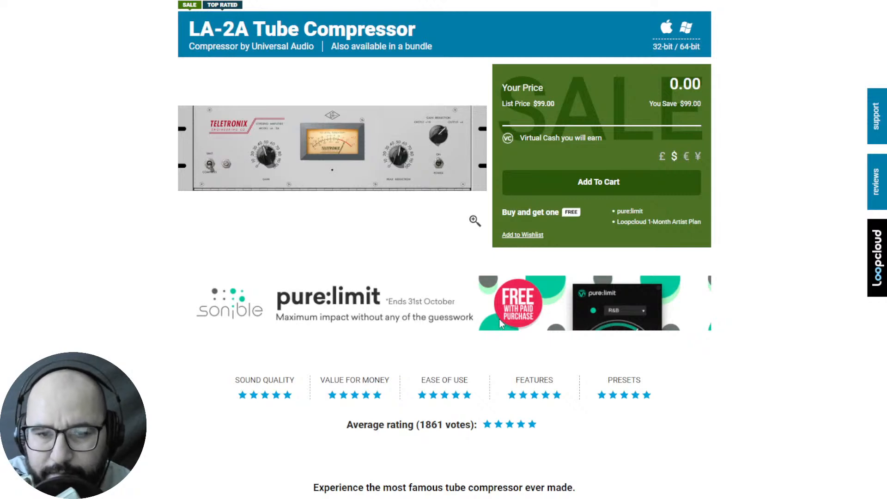
pyautogui.scroll(1, 186, 341)
pyautogui.scroll(1, 188, 344)
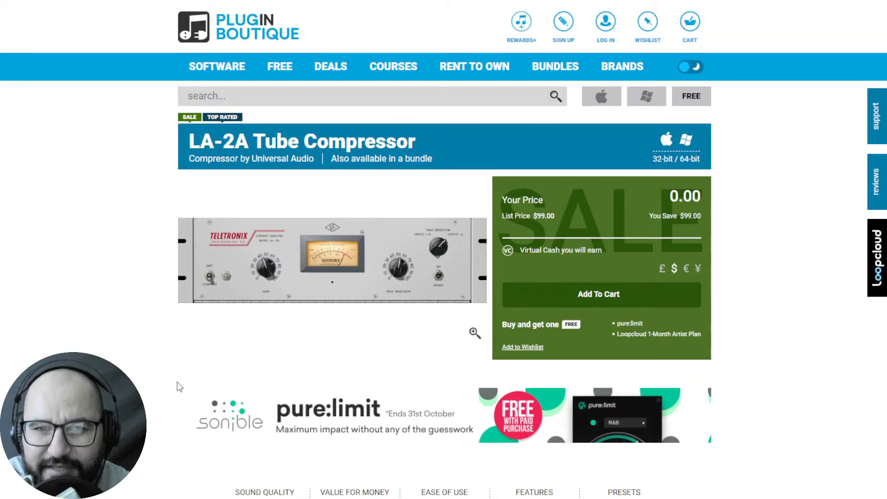
# - Show the rock and metal production resources home page, and switch to the Broken Again project in REAPER
pyautogui.hotkey('ctrl', 'Tab')
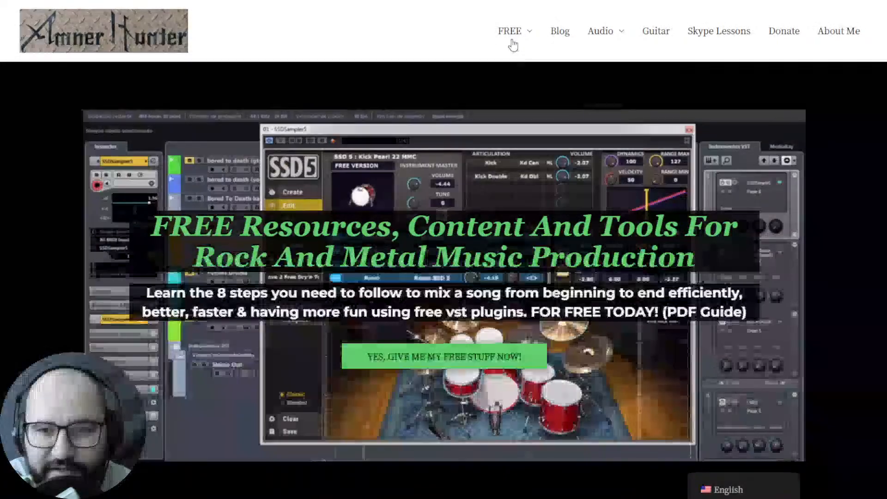
pyautogui.moveTo(513, 45)
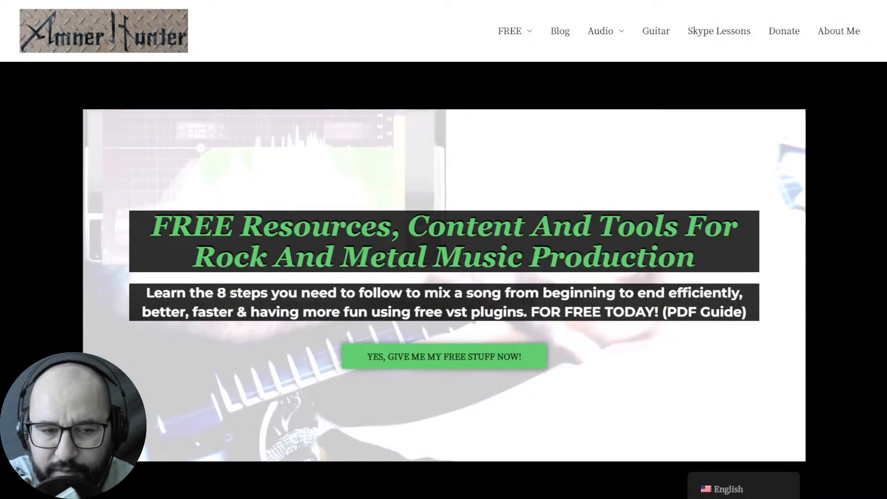
pyautogui.hotkey('alt', 'Tab')
pyautogui.hotkey('alt', 'Tab')
pyautogui.press('Tab')
pyautogui.press('Tab')
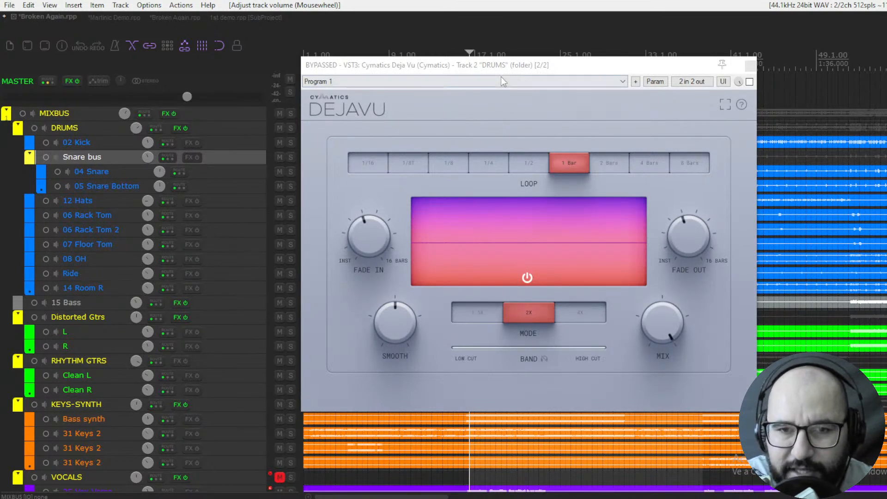
# - Play the project and enable the bypassed Cymatics Deja Vu effect on the DRUMS folder track
pyautogui.click(572, 69)
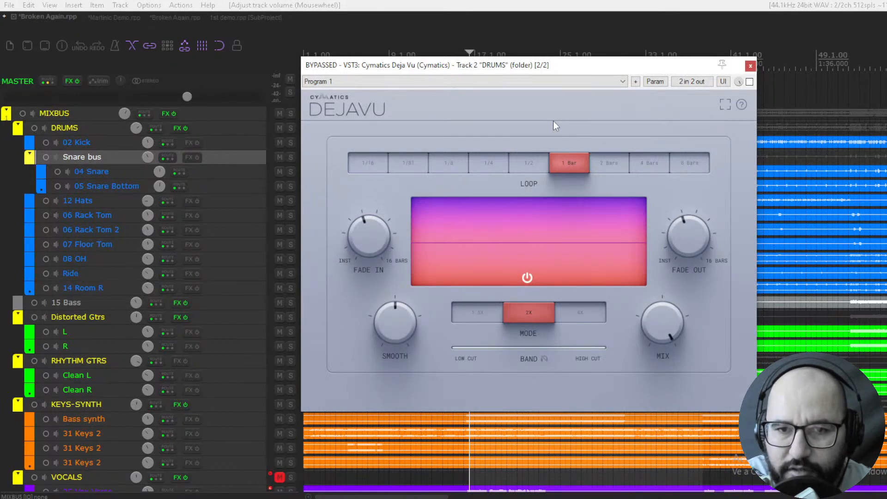
pyautogui.press('space')
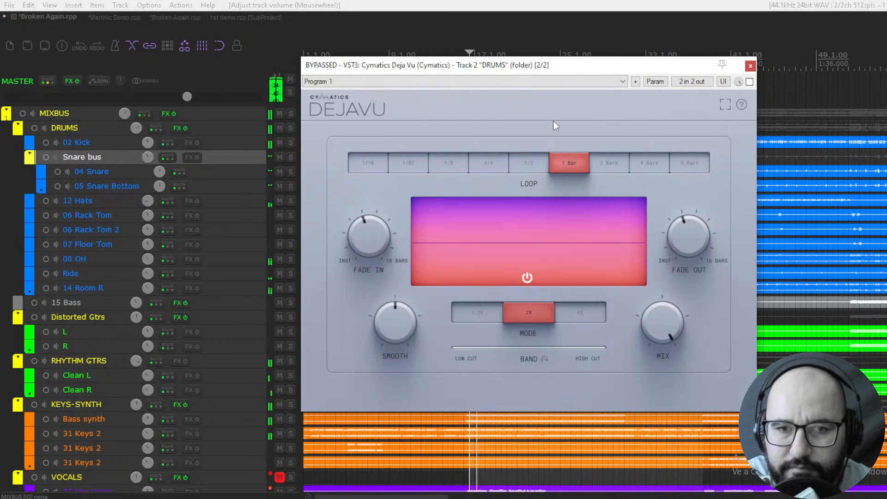
pyautogui.click(749, 82)
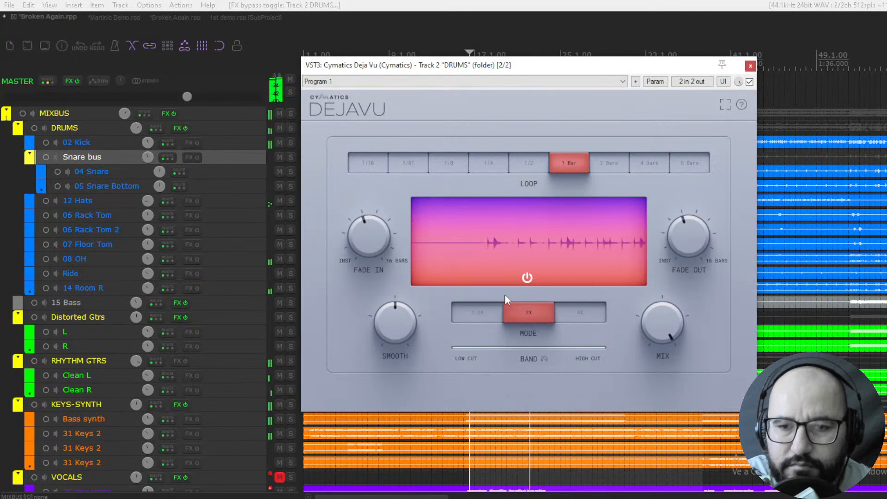
# - Set the Deja Vu mode to 1.5X and compare the drums with the effect bypassed and enabled
pyautogui.click(490, 311)
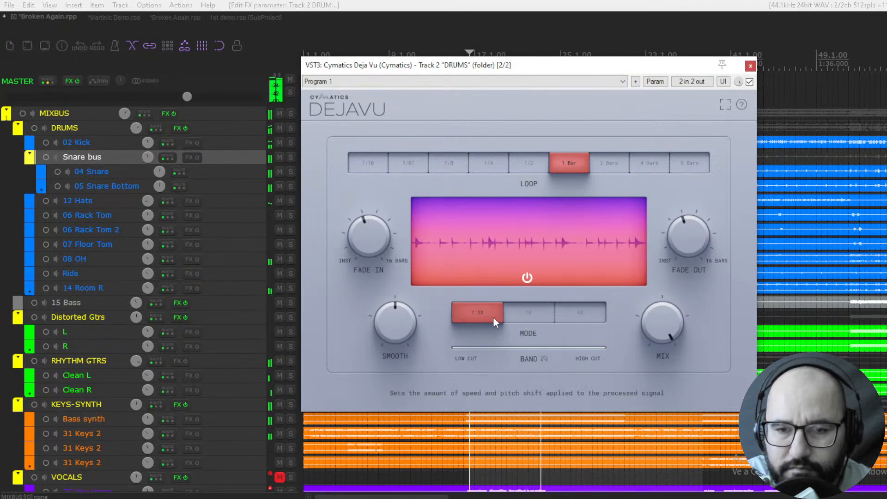
pyautogui.click(750, 81)
pyautogui.click(749, 82)
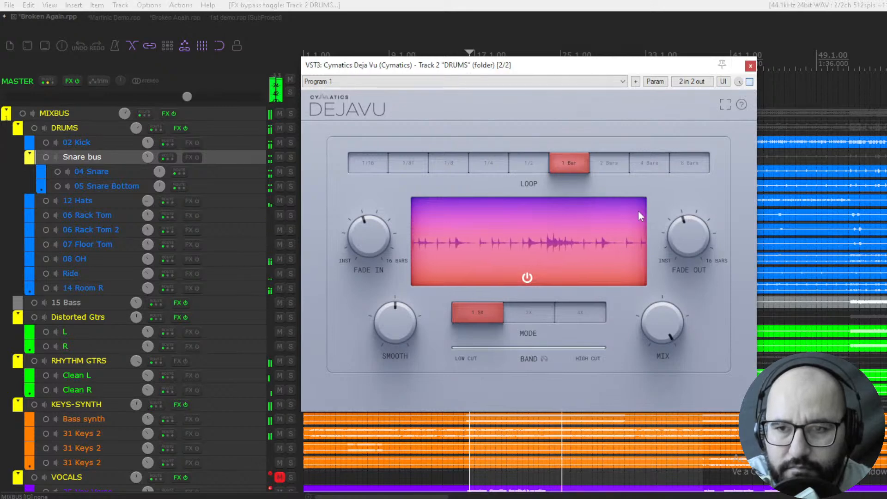
# - Try the 4X mode with a 1/4 loop in Deja Vu, and restore the 1 Bar loop and 2X mode
pyautogui.click(581, 313)
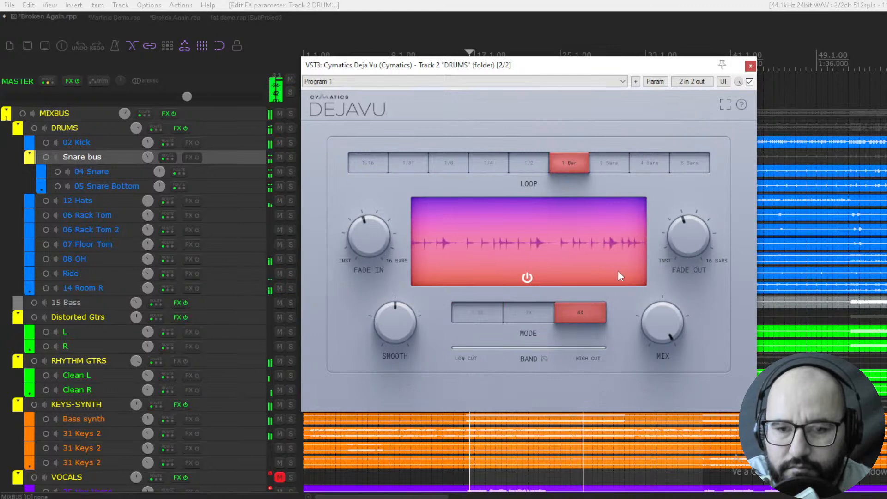
pyautogui.click(497, 165)
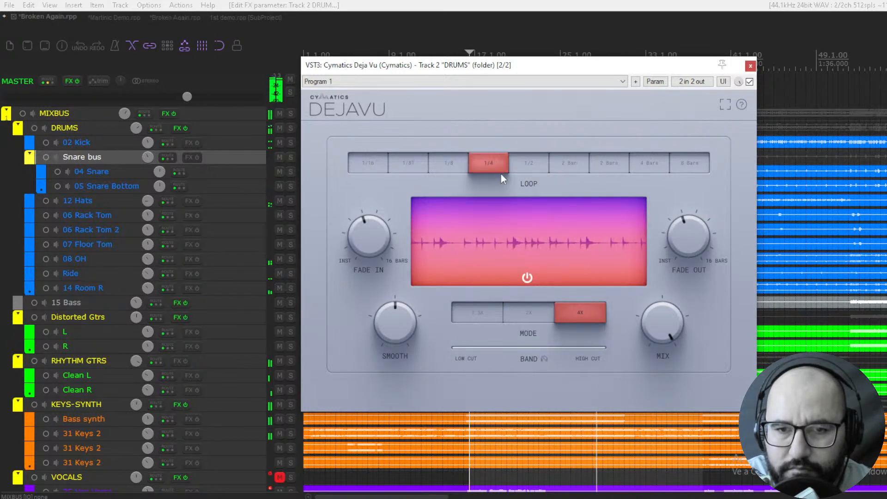
pyautogui.click(564, 168)
pyautogui.click(532, 310)
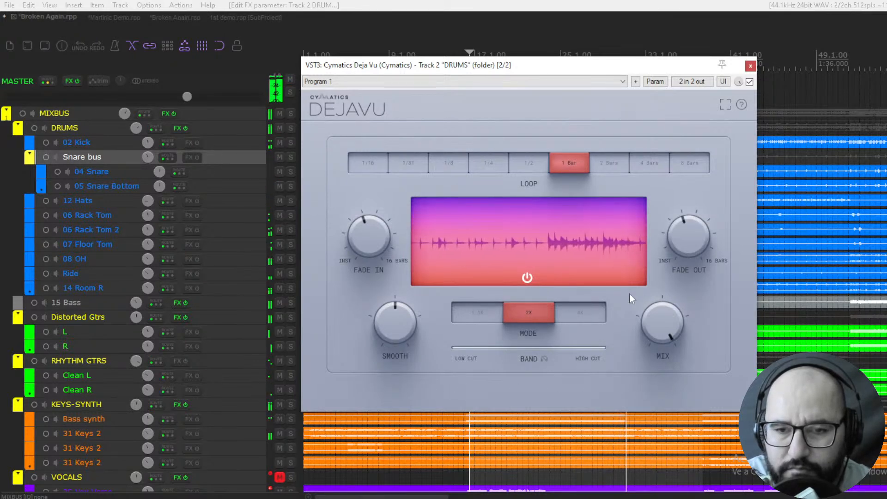
# - Compare the full mix with Deja Vu bypassed and enabled, and stop playback
pyautogui.click(749, 81)
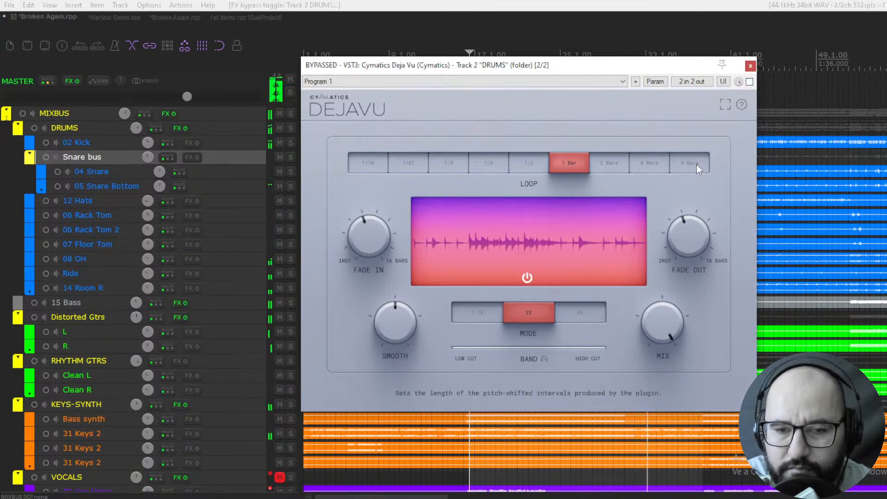
pyautogui.click(749, 81)
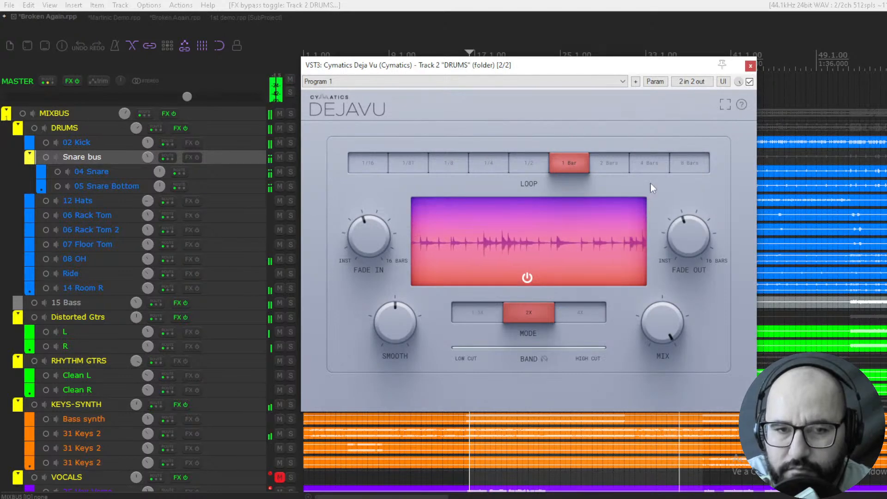
pyautogui.press('space')
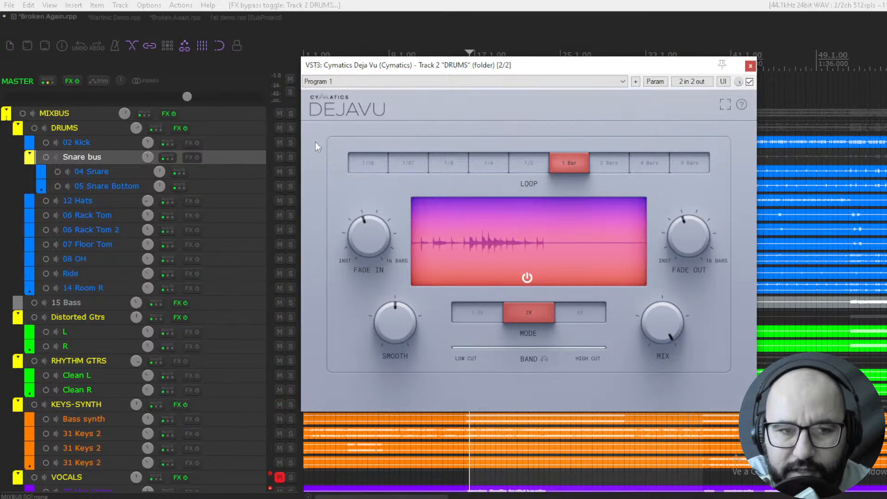
# - Solo the DRUMS folder track and audition it with Deja Vu bypassed and enabled
pyautogui.click(290, 128)
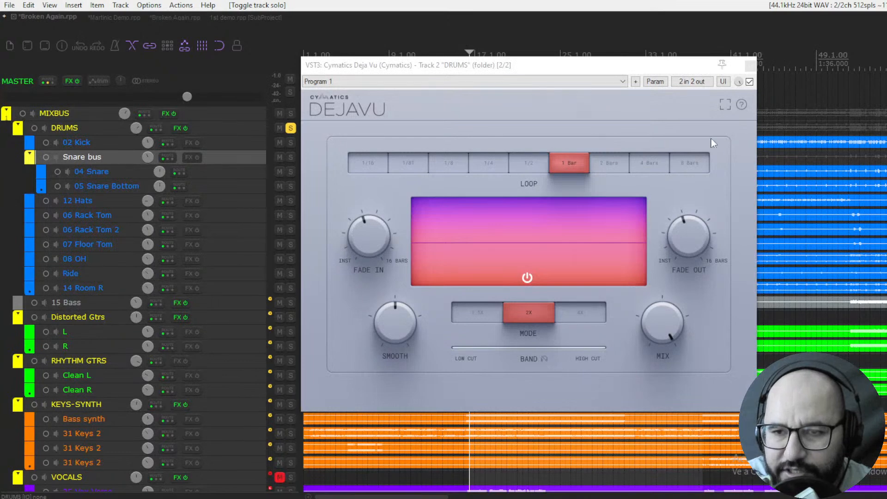
pyautogui.click(749, 81)
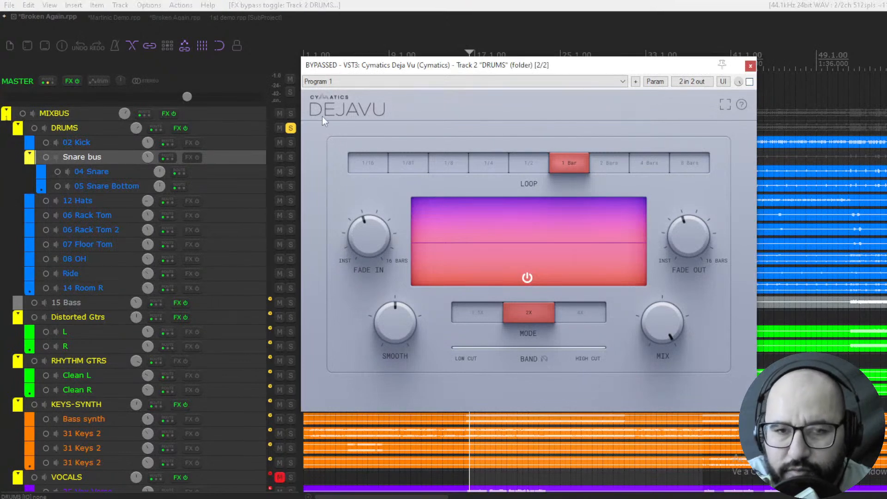
pyautogui.click(749, 81)
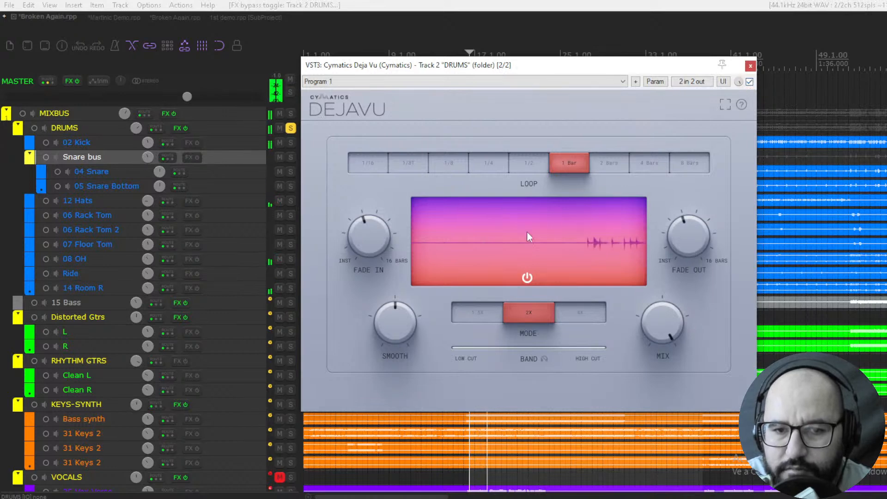
# - Sweep the Deja Vu mix down to 0% and raise it partway while the soloed drums play
pyautogui.click(397, 334)
pyautogui.moveTo(652, 329)
pyautogui.moveTo(651, 329); pyautogui.dragTo(655, 477)
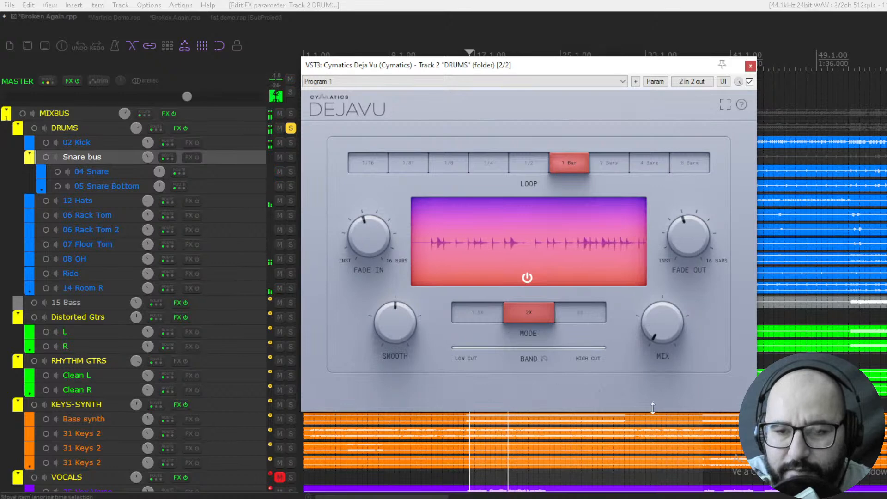
pyautogui.moveTo(664, 334); pyautogui.dragTo(664, 267)
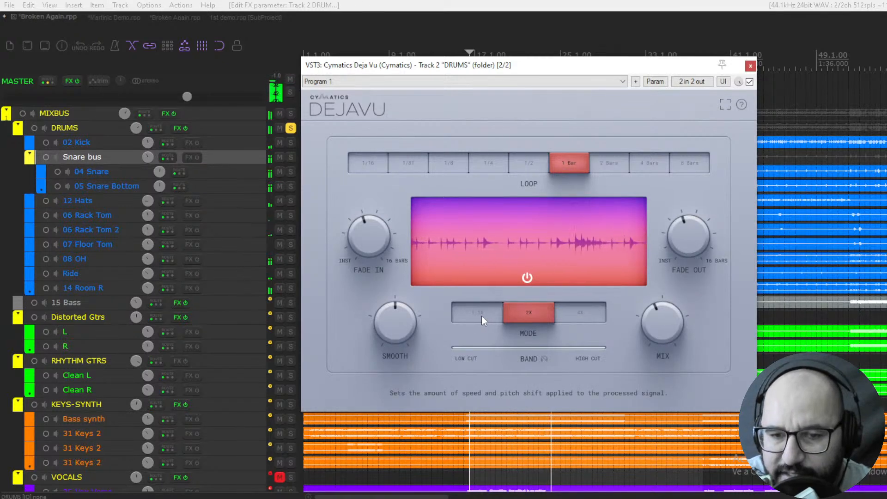
# - Set the Deja Vu mode to 4X, audition the drums at several mix amounts, and stop playback
pyautogui.click(585, 315)
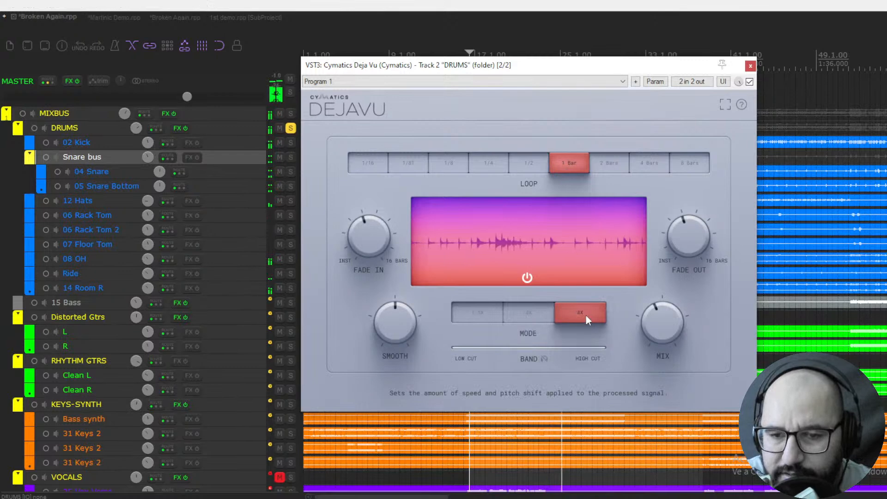
pyautogui.moveTo(656, 324); pyautogui.dragTo(661, 234)
pyautogui.moveTo(656, 317); pyautogui.dragTo(656, 351)
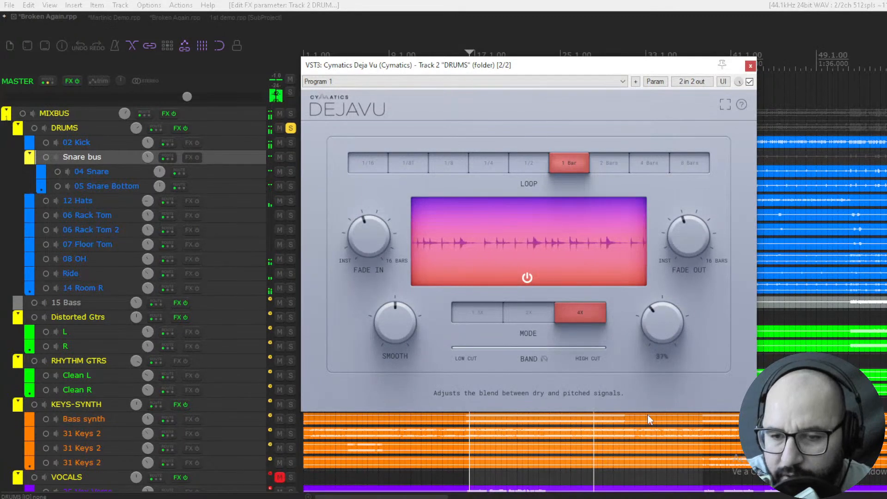
pyautogui.moveTo(647, 320); pyautogui.dragTo(439, 354)
pyautogui.moveTo(568, 348); pyautogui.dragTo(607, 347)
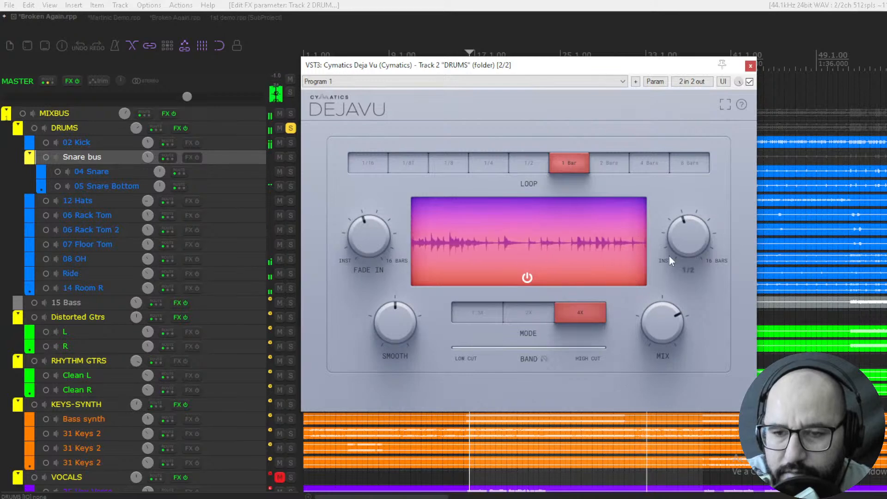
pyautogui.press('space')
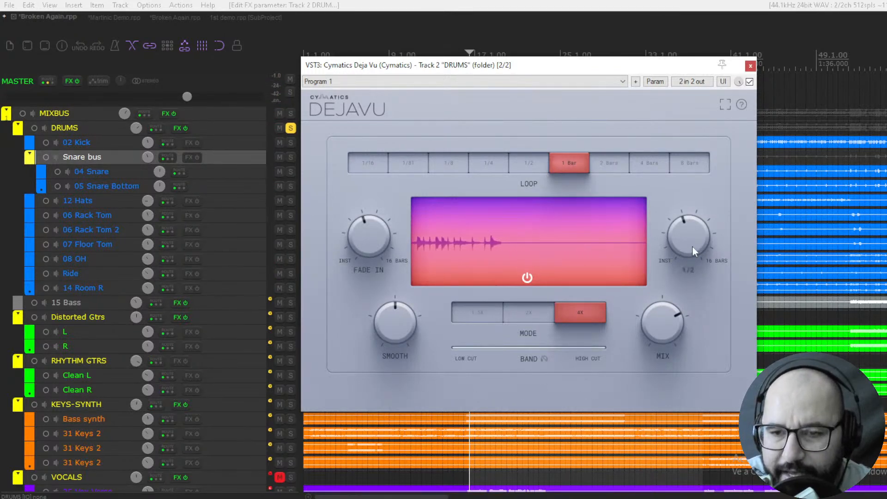
# - Set Deja Vu's fade out to 1 Bar and fade in to 1/8, and start playback
pyautogui.moveTo(686, 248)
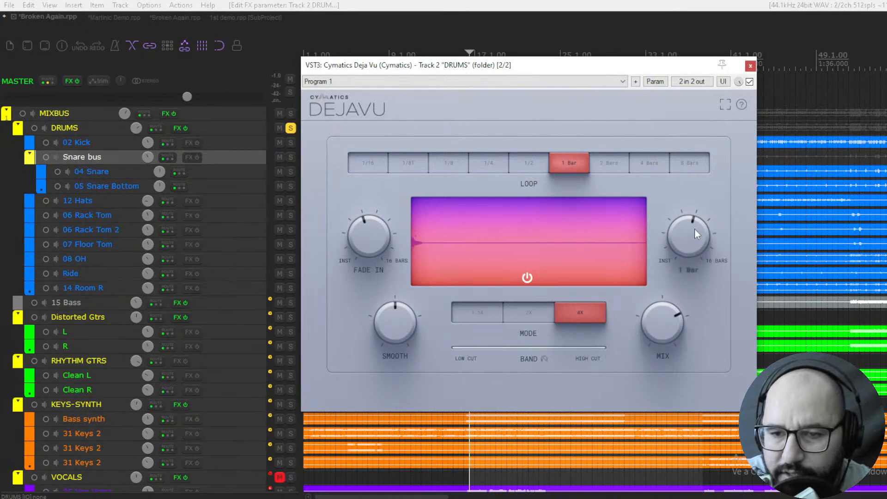
pyautogui.moveTo(696, 218); pyautogui.dragTo(699, 181)
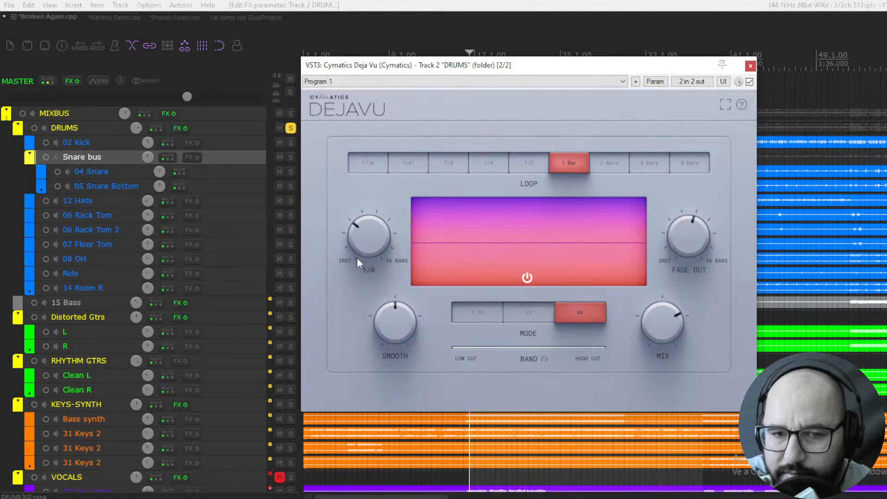
pyautogui.press('space')
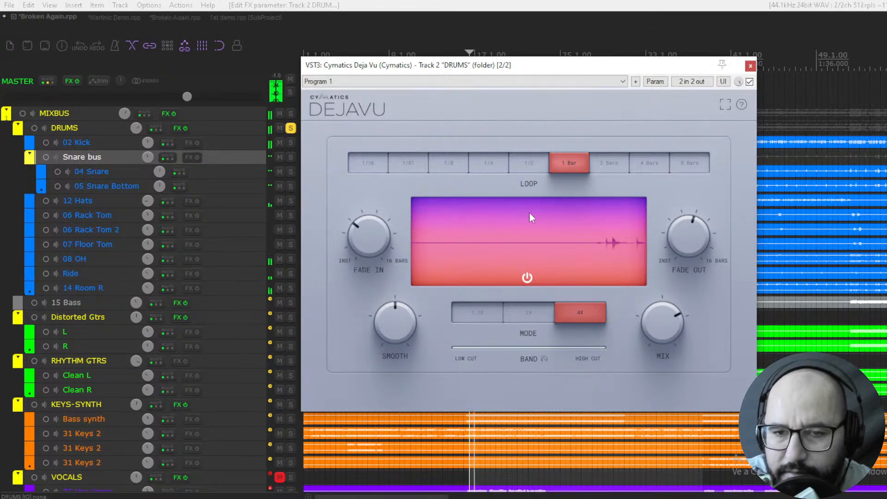
# - Audition the drums with Deja Vu at 100% mix, 2X mode and a 1/4 loop
pyautogui.moveTo(667, 322); pyautogui.dragTo(669, 261)
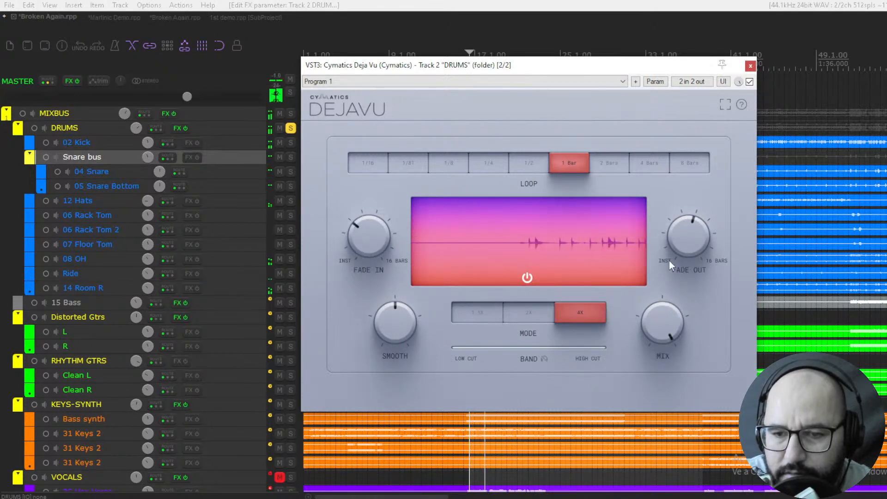
pyautogui.click(532, 311)
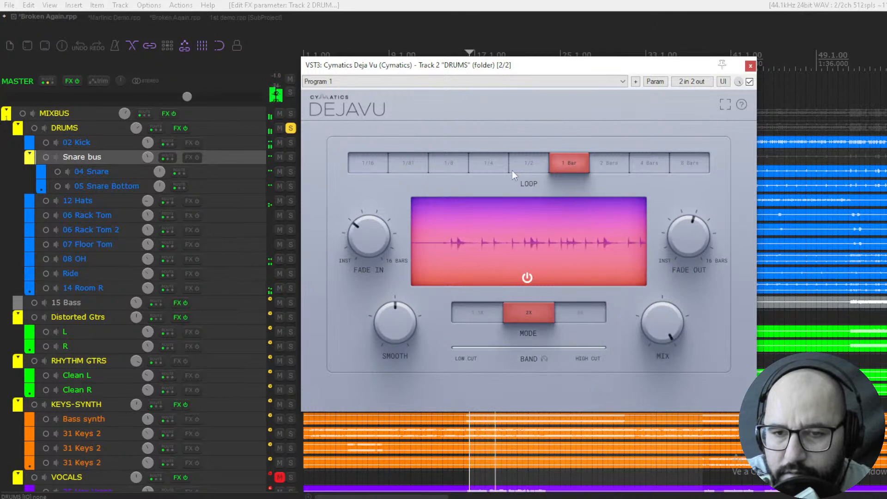
pyautogui.click(486, 164)
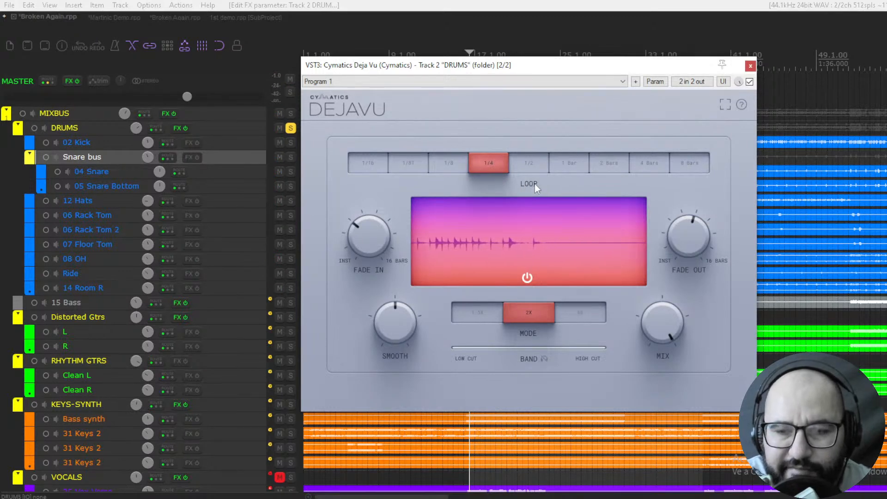
# - Set the Deja Vu loop to 1/8T and compare the drums with the effect bypassed and enabled
pyautogui.click(413, 165)
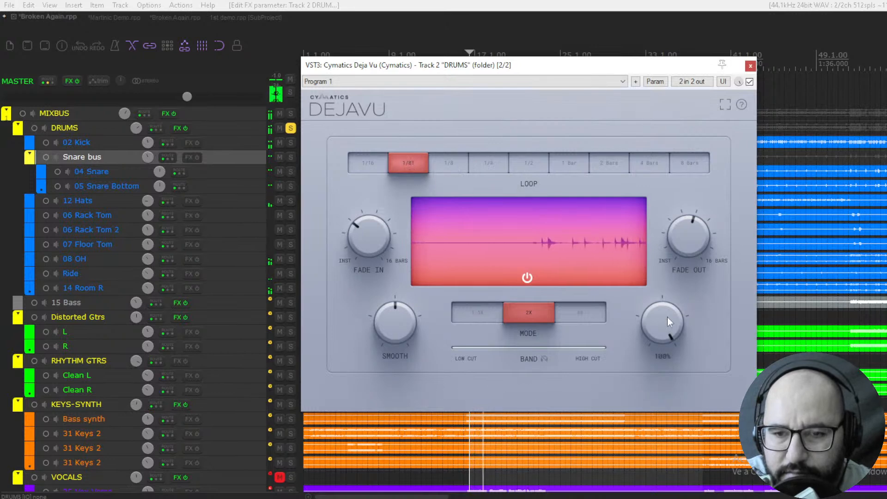
pyautogui.click(749, 82)
pyautogui.click(749, 82)
# - Try lower and higher Deja Vu mix amounts on the drums and finish with the mix at 0%
pyautogui.moveTo(666, 335)
pyautogui.mouseDown()
pyautogui.moveTo(650, 486)
pyautogui.moveTo(669, 350)
pyautogui.moveTo(674, 168)
pyautogui.moveTo(660, 253)
pyautogui.moveTo(661, 342)
pyautogui.mouseUp()
pyautogui.moveTo(666, 322)
pyautogui.moveTo(661, 329); pyautogui.dragTo(663, 264)
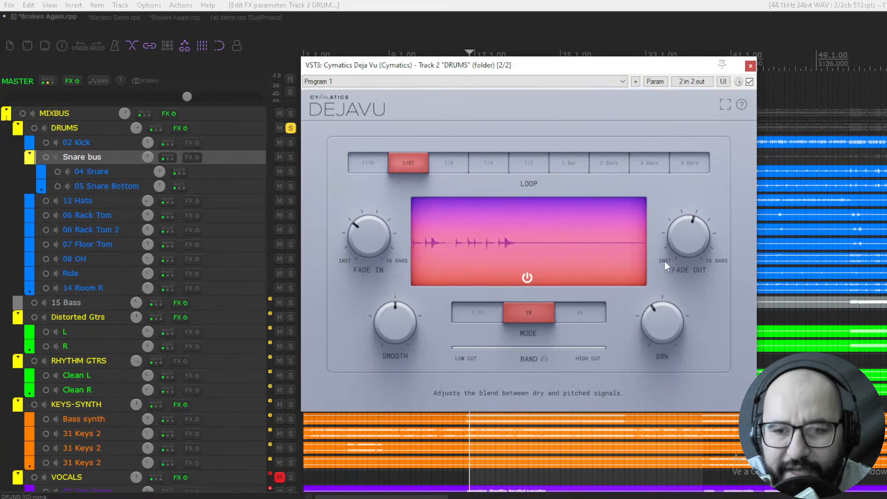
pyautogui.moveTo(672, 189); pyautogui.dragTo(663, 288)
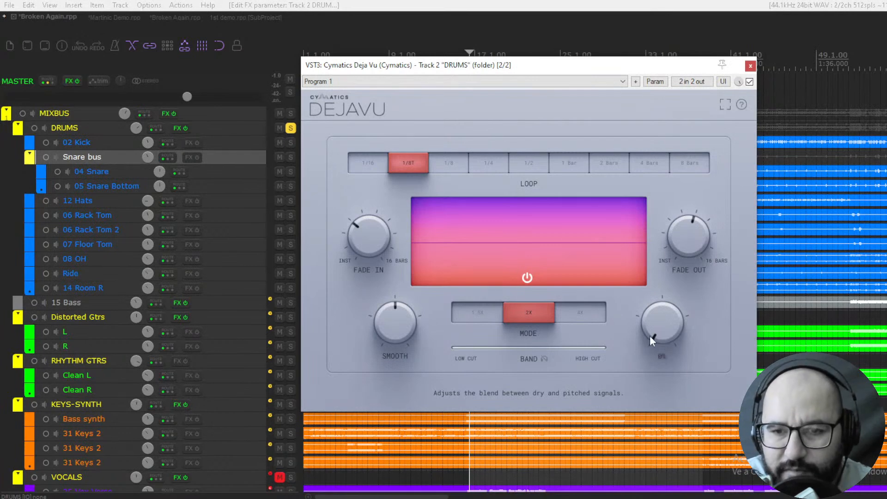
pyautogui.moveTo(658, 329); pyautogui.dragTo(643, 354)
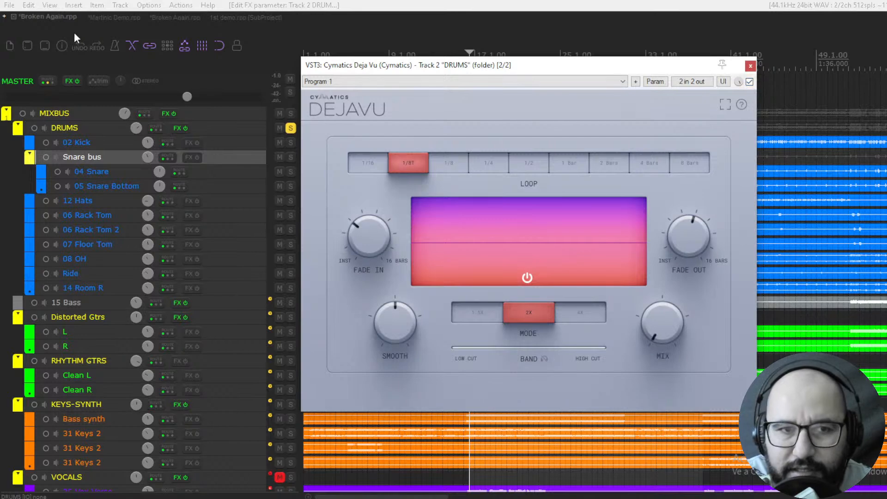
# - Switch to the Martinic Demo project, and resize and reposition the FB-3300 synthesizer window to fit the screen
pyautogui.click(98, 18)
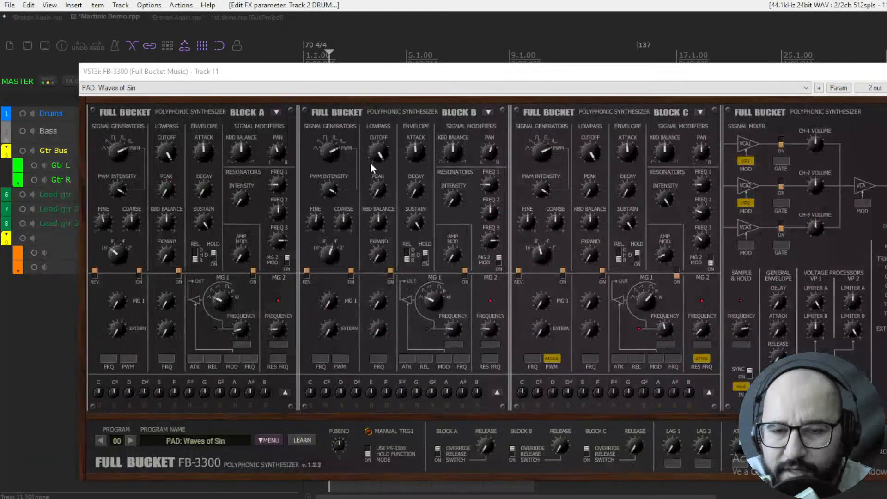
pyautogui.moveTo(465, 80); pyautogui.dragTo(427, 72)
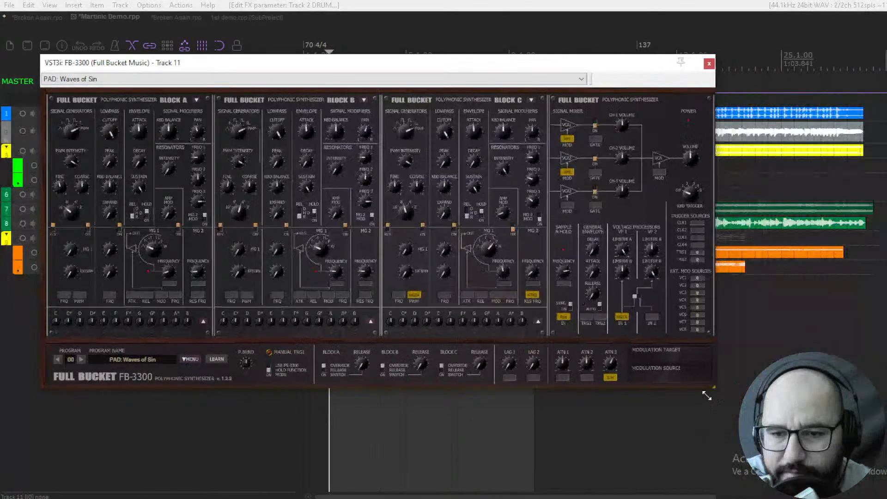
pyautogui.moveTo(707, 396); pyautogui.dragTo(688, 381)
pyautogui.moveTo(410, 67); pyautogui.dragTo(504, 85)
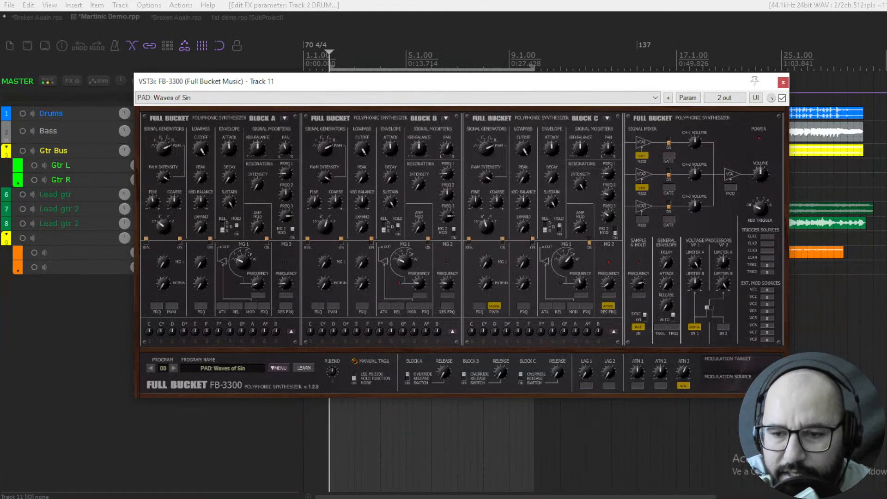
pyautogui.moveTo(788, 398); pyautogui.dragTo(807, 405)
pyautogui.moveTo(470, 88); pyautogui.dragTo(457, 82)
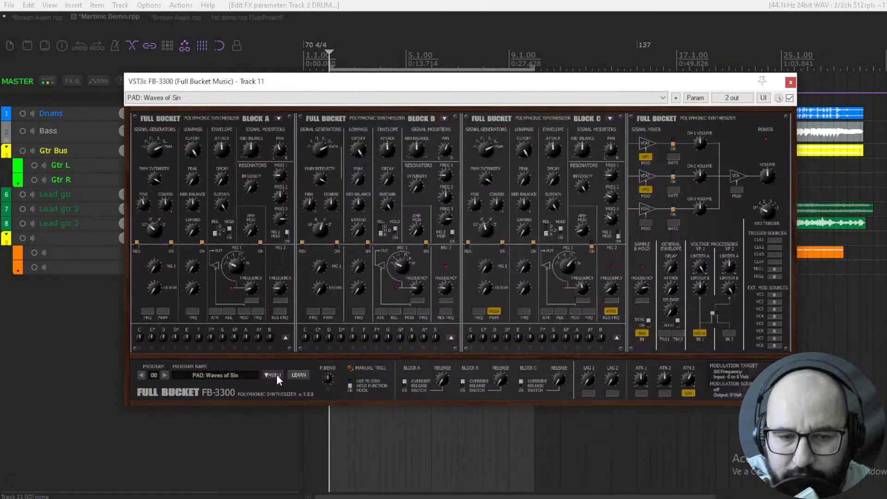
# - Load the KEY: Poly Monster program in FB-3300 and browse the synth's program lists, including 00 - 15 and 48 - 63
pyautogui.click(164, 375)
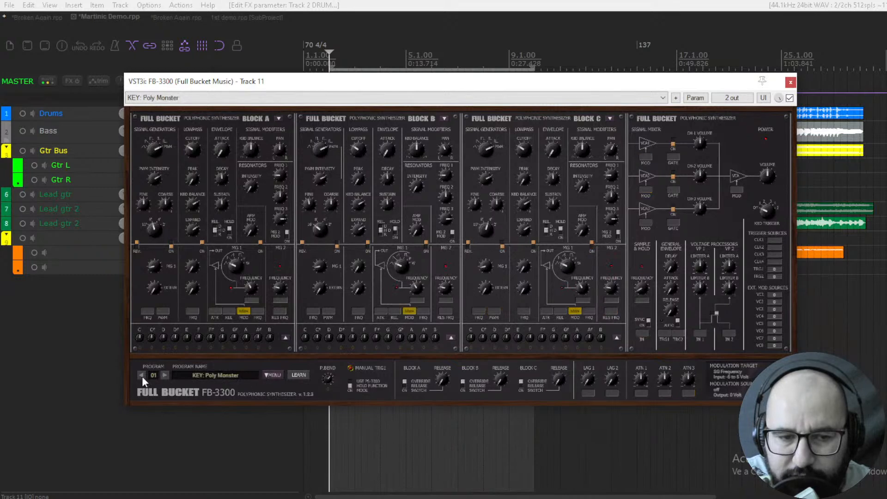
pyautogui.click(182, 376)
pyautogui.click(273, 376)
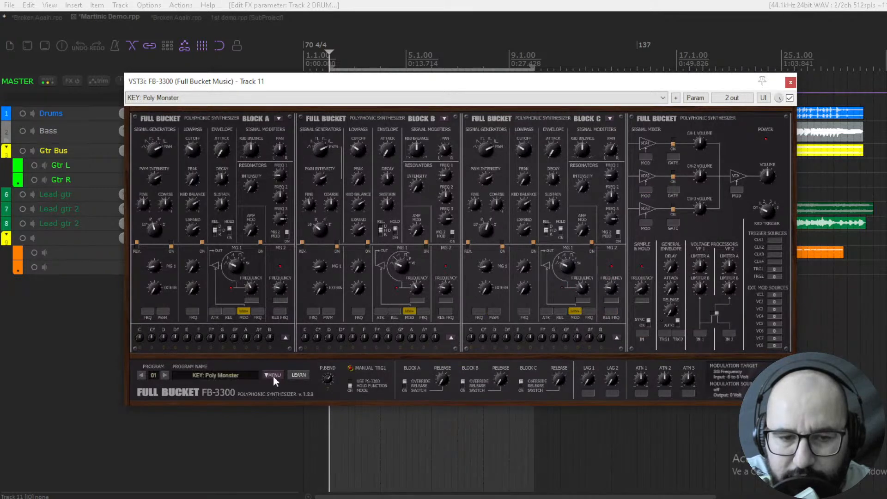
pyautogui.click(273, 375)
pyautogui.click(177, 368)
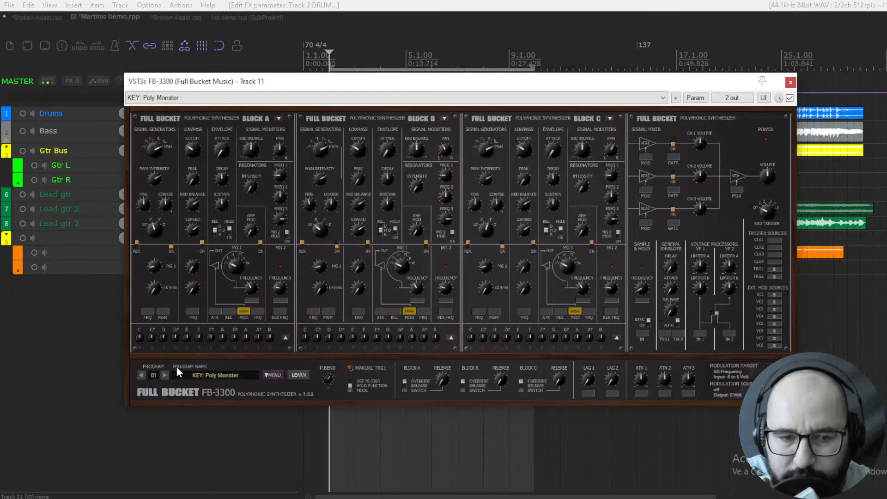
pyautogui.click(152, 375)
pyautogui.moveTo(171, 391)
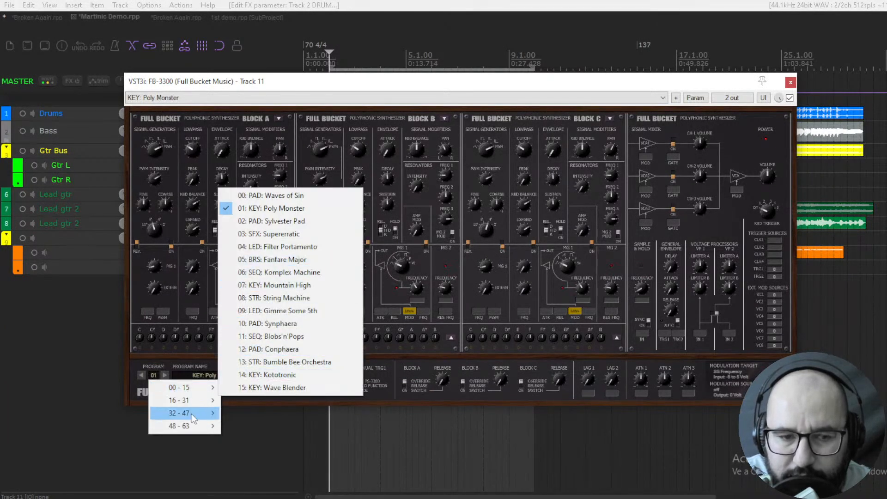
pyautogui.moveTo(200, 425)
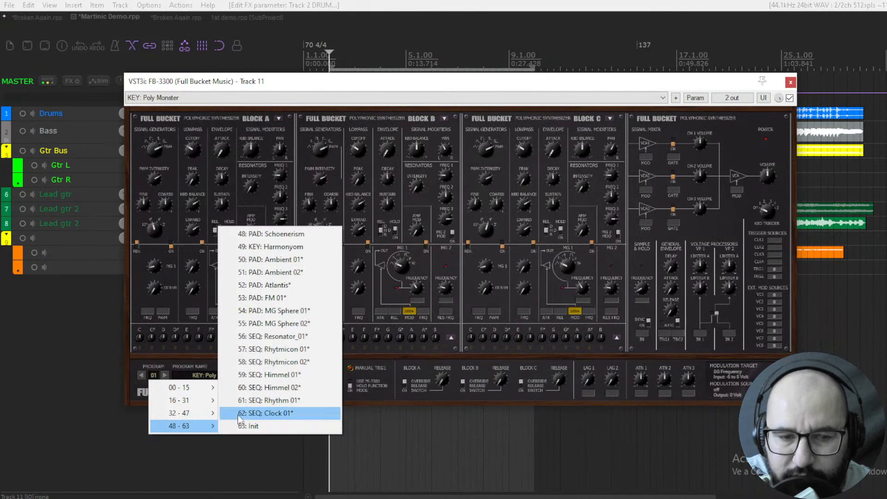
pyautogui.click(296, 359)
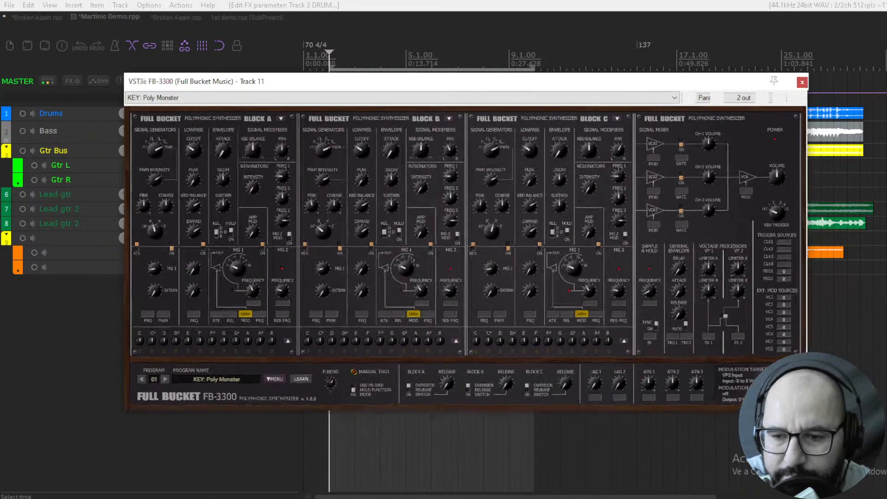
# - Reposition the FB-3300 window and audition the Sylvester Pad, Supererratic and Filter Portamento programs in turn
pyautogui.moveTo(478, 89); pyautogui.dragTo(433, 87)
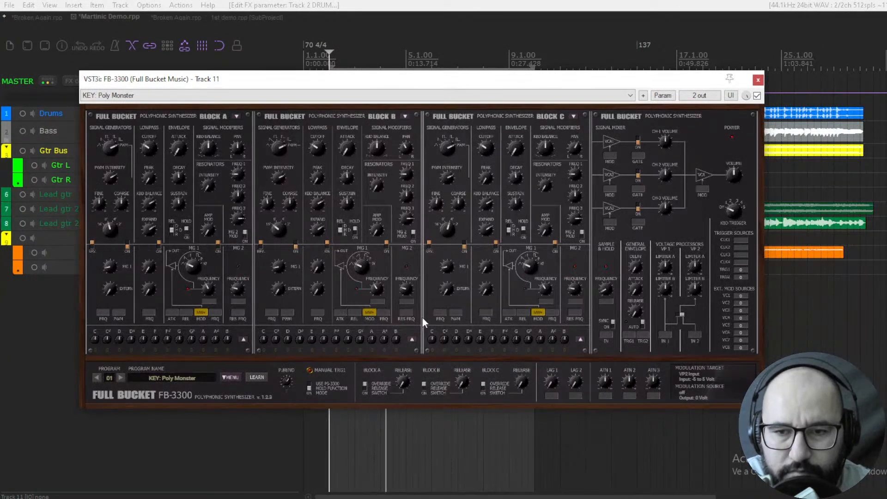
pyautogui.click(120, 378)
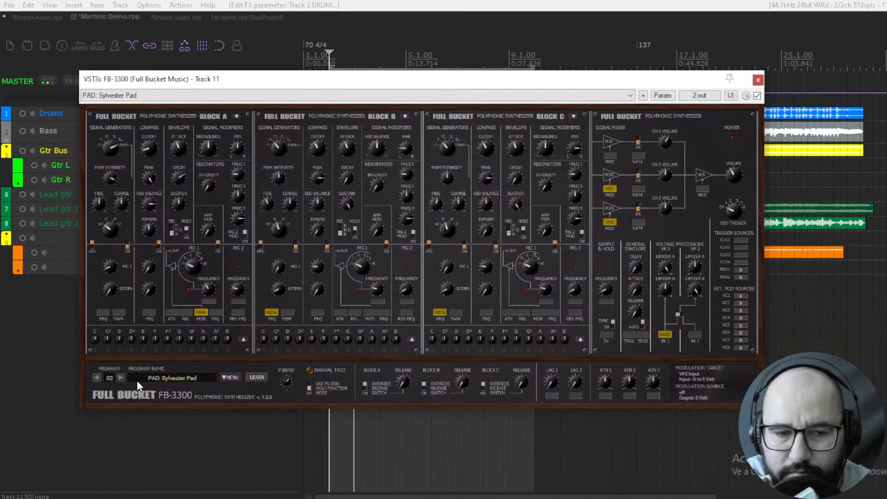
pyautogui.click(120, 378)
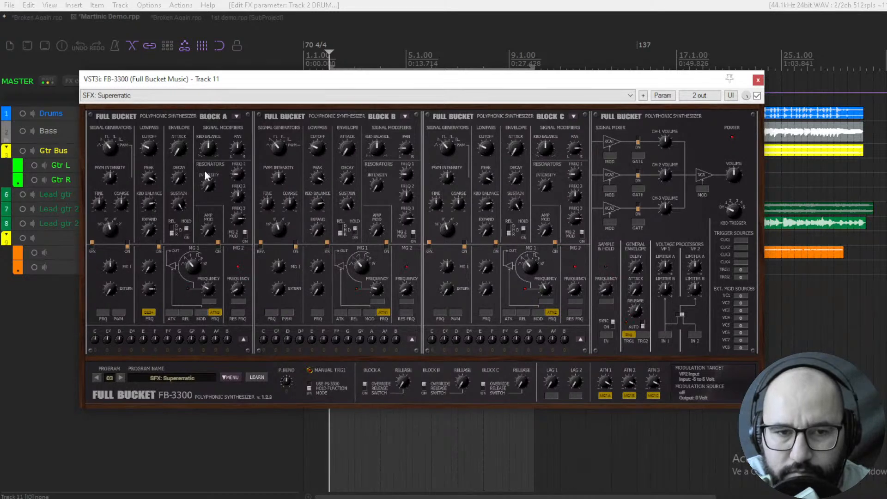
pyautogui.click(120, 378)
pyautogui.press('space')
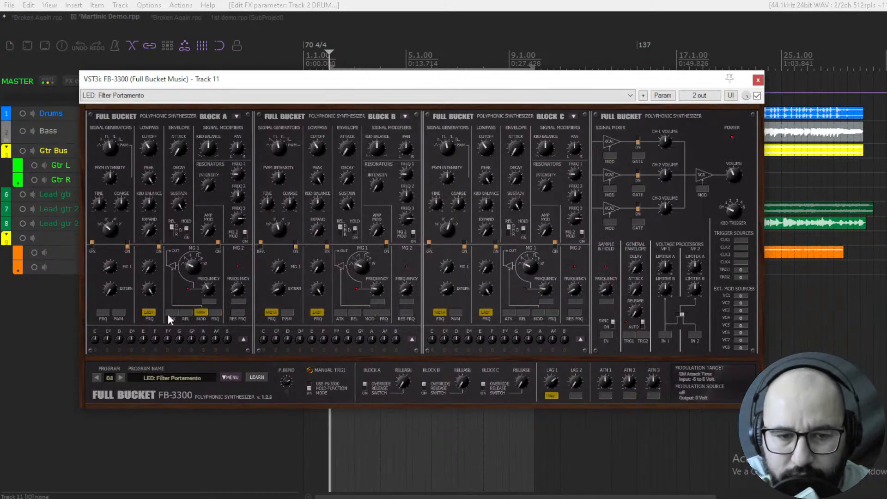
# - Step through FB-3300's Fanfare Major, Komplex Machine, Mountain High and String Machine programs during playback, ending on Gimme Some 5th
pyautogui.click(121, 377)
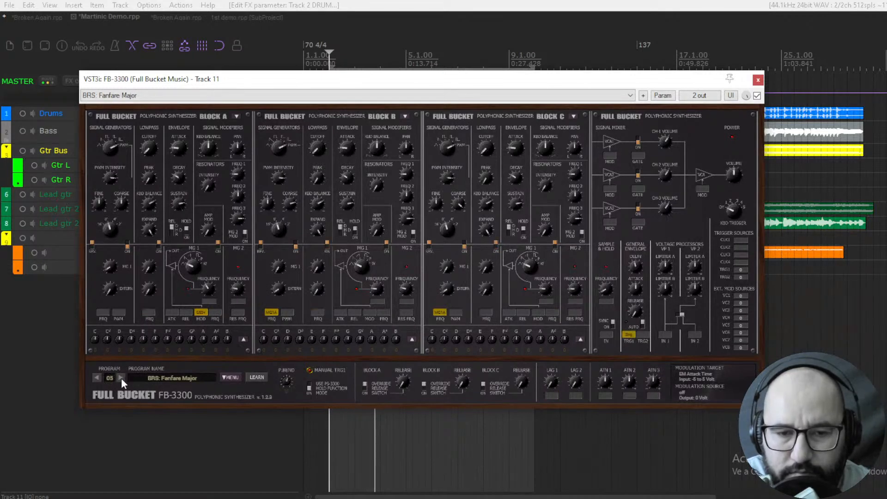
pyautogui.click(121, 377)
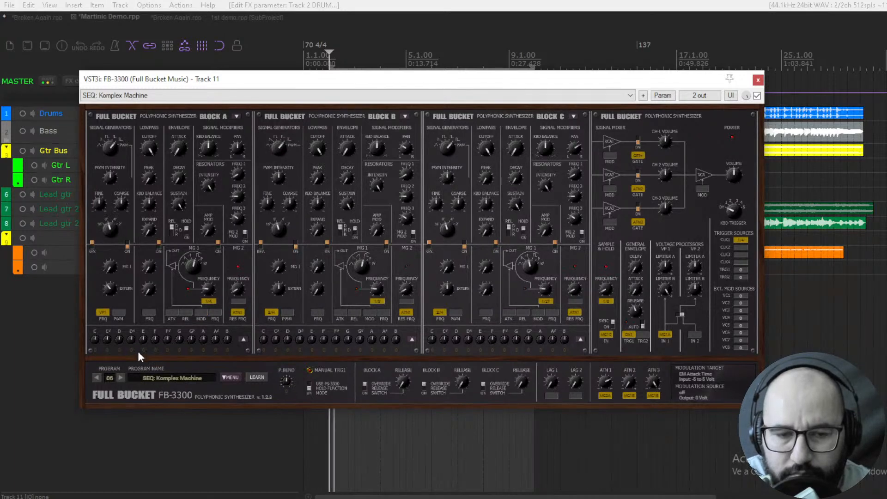
pyautogui.click(121, 378)
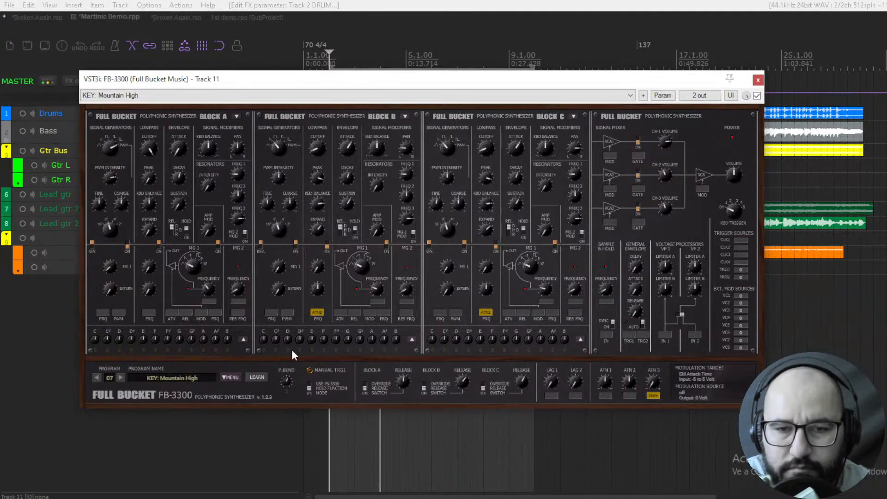
pyautogui.click(121, 377)
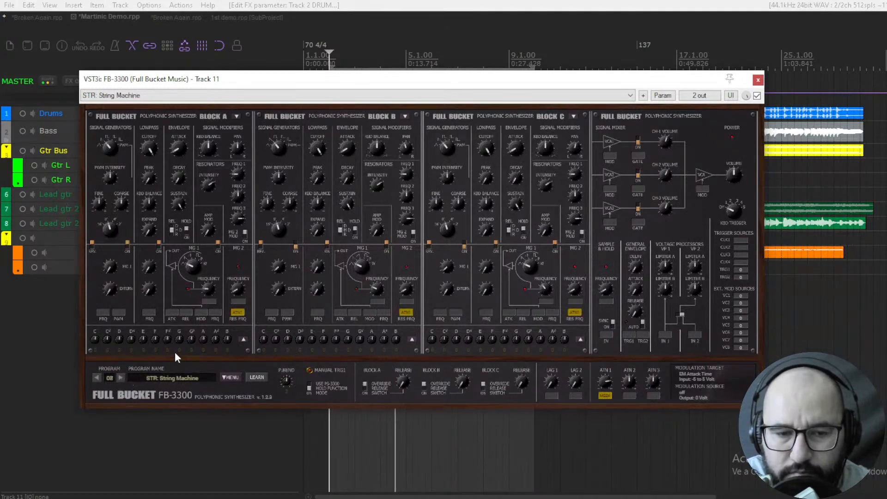
pyautogui.click(121, 377)
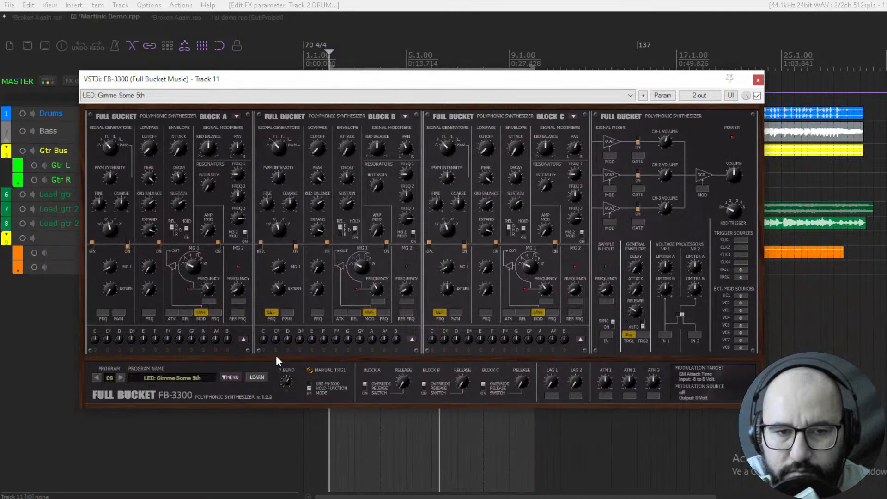
# - Load the PAD: Synphaera program in FB-3300 and browse the program lists from 00 - 15 through 48 - 63
pyautogui.click(121, 378)
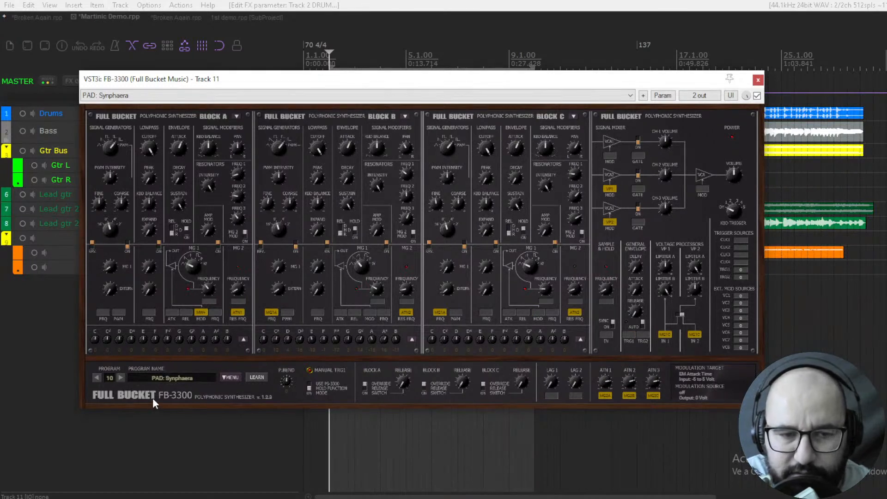
pyautogui.click(145, 377)
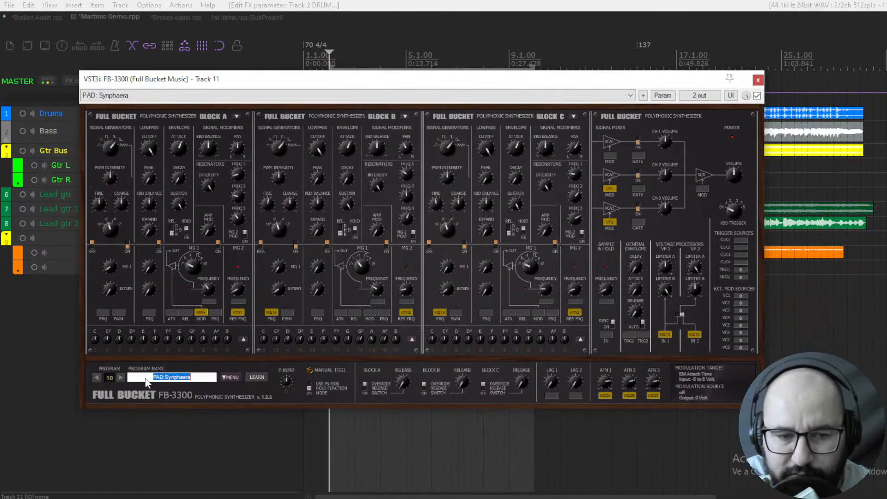
pyautogui.click(108, 378)
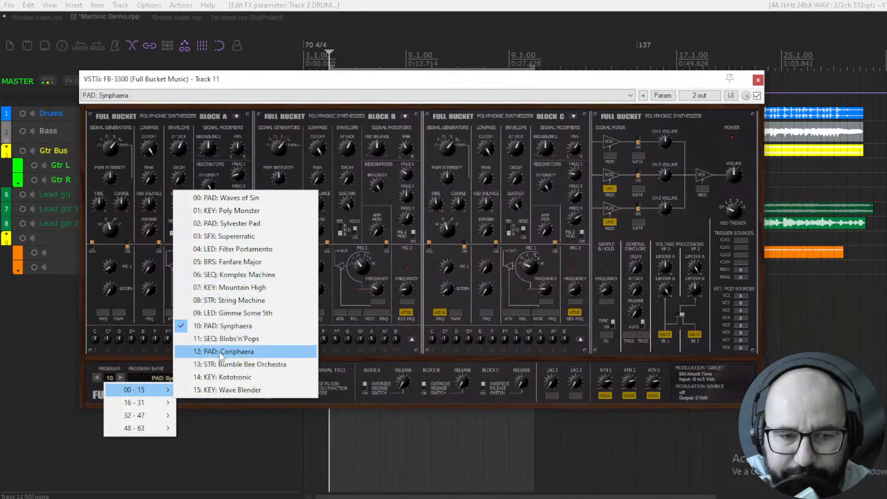
pyautogui.moveTo(138, 402)
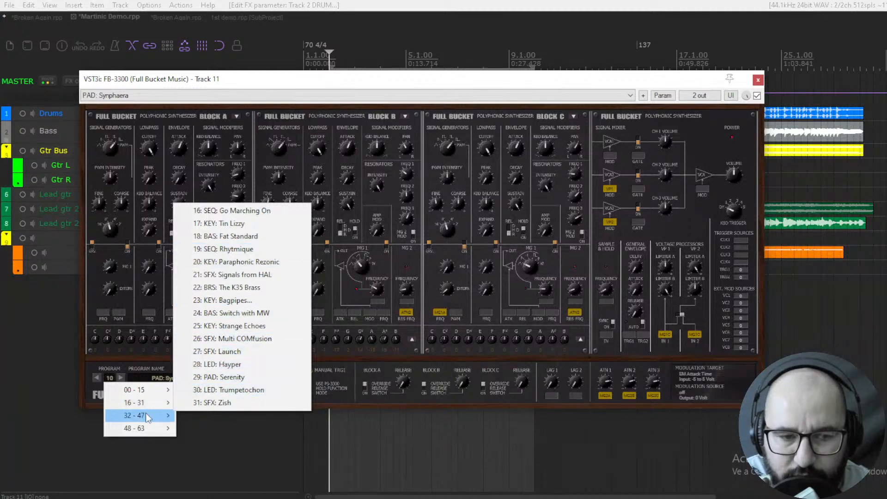
pyautogui.moveTo(147, 418)
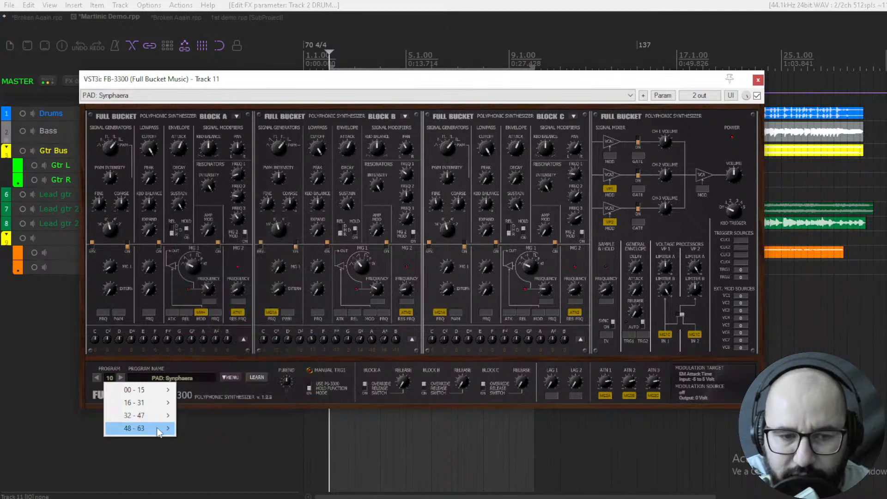
pyautogui.moveTo(158, 431)
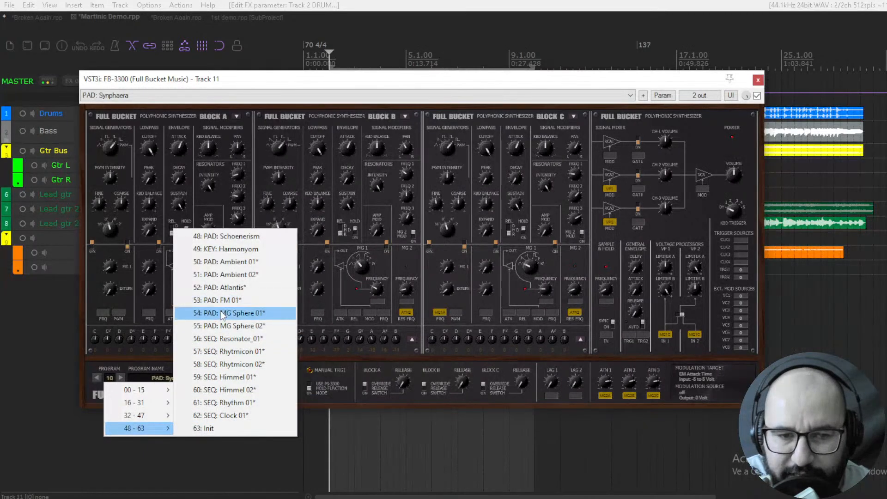
pyautogui.click(314, 357)
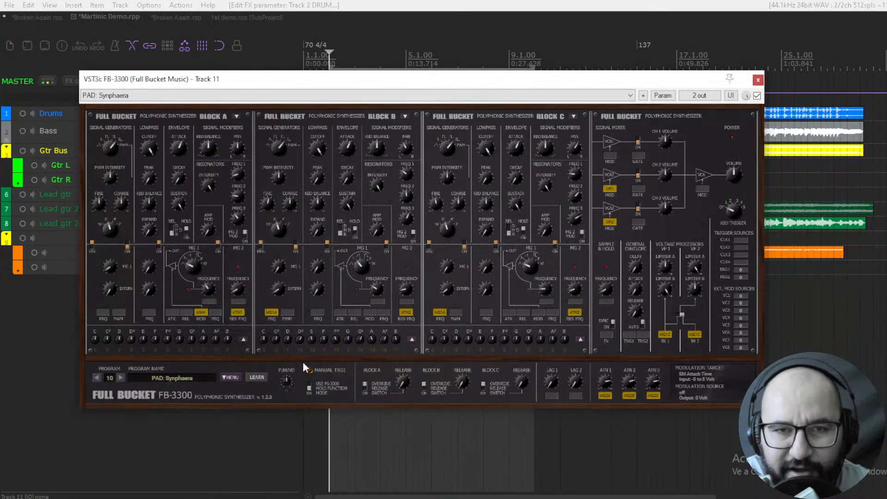
# - Audition the Synphaera program in short playbacks and inspect Block A's options for copying to other blocks
pyautogui.press('space')
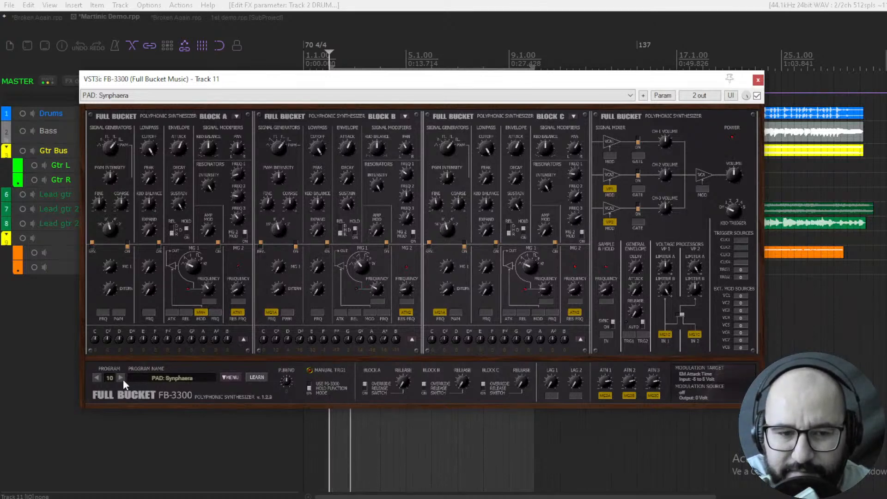
pyautogui.press('space')
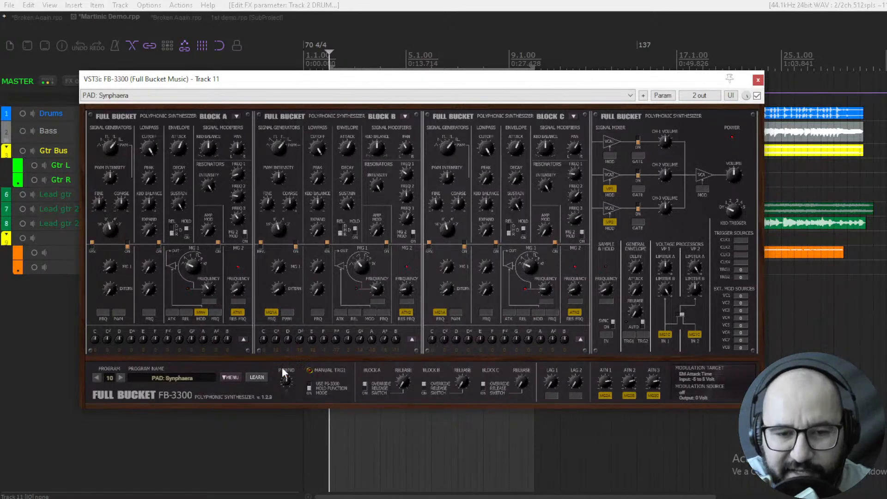
pyautogui.press('space')
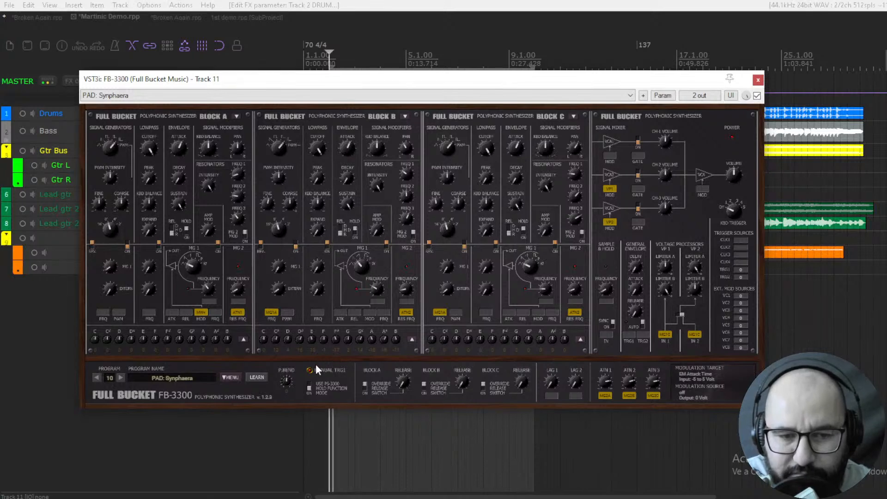
pyautogui.press('space')
pyautogui.click(236, 116)
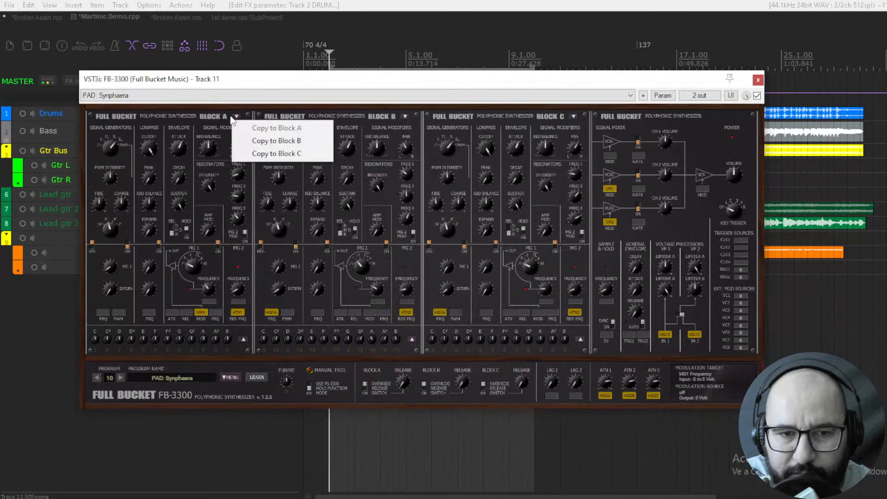
pyautogui.click(175, 116)
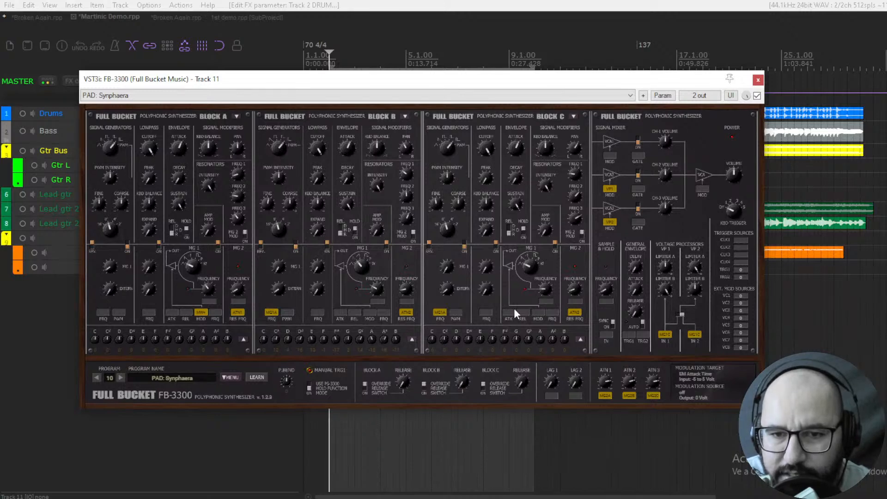
pyautogui.press('space')
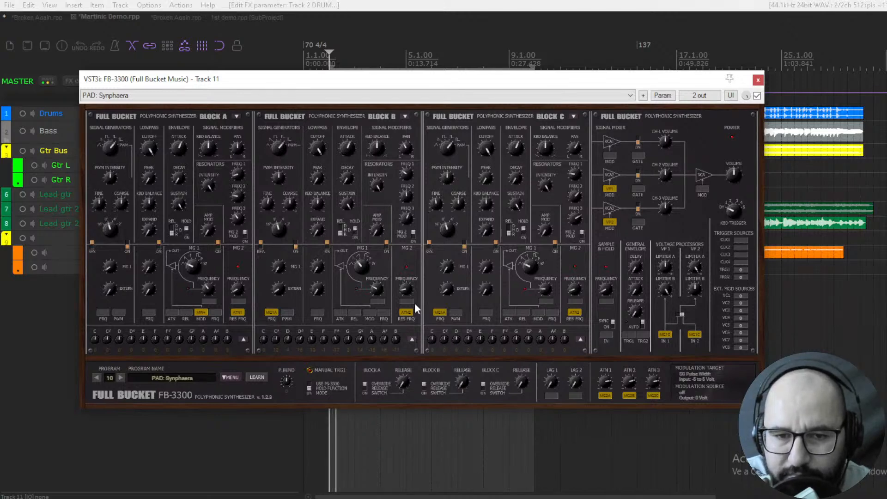
pyautogui.press('space')
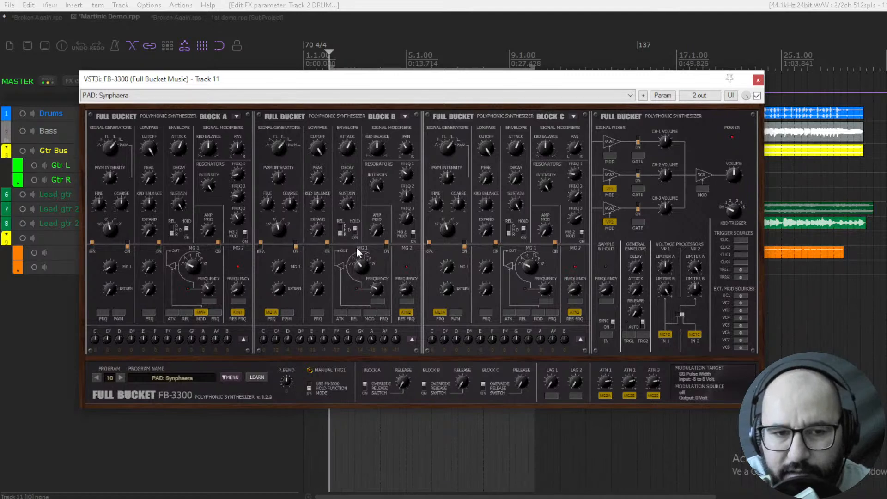
# - Bypass and close FB-3300 on Track 11, and switch to the Broken Again project with the Century Tube Channel Strip
pyautogui.click(757, 96)
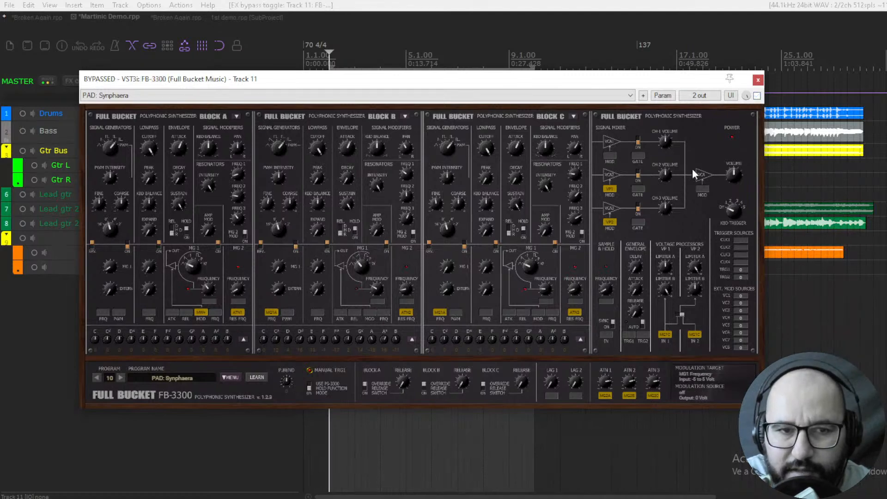
pyautogui.click(758, 80)
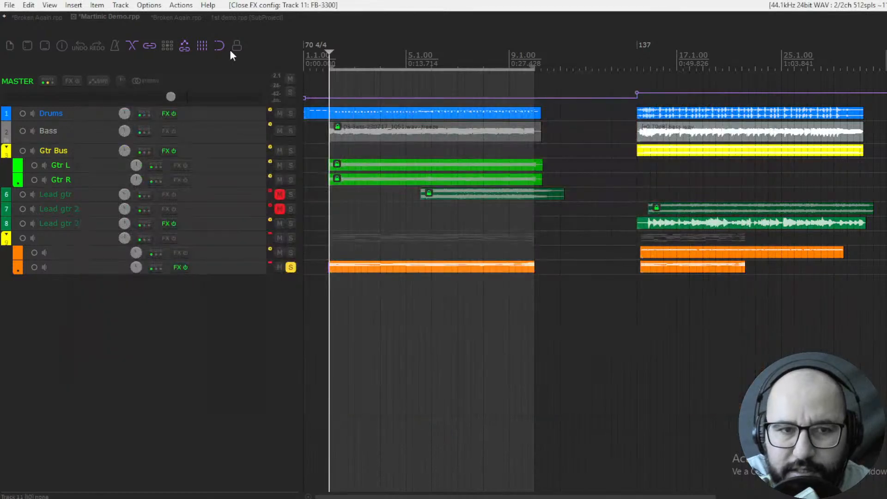
pyautogui.click(169, 17)
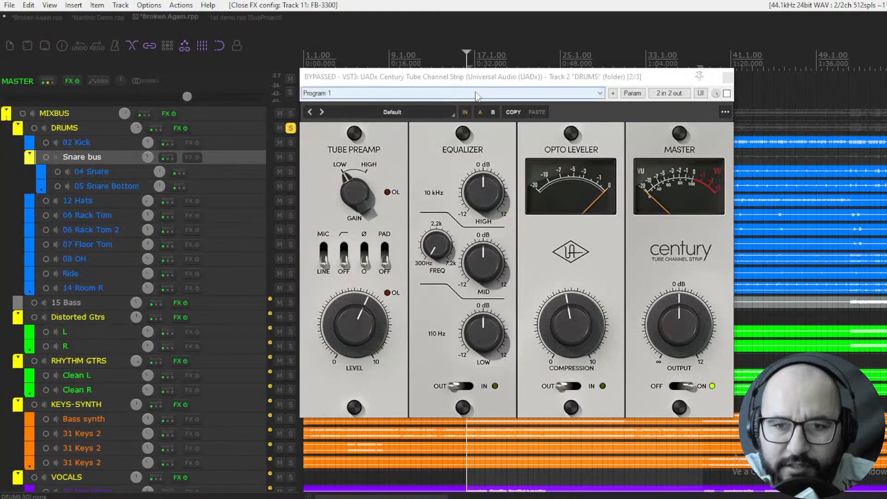
pyautogui.click(514, 85)
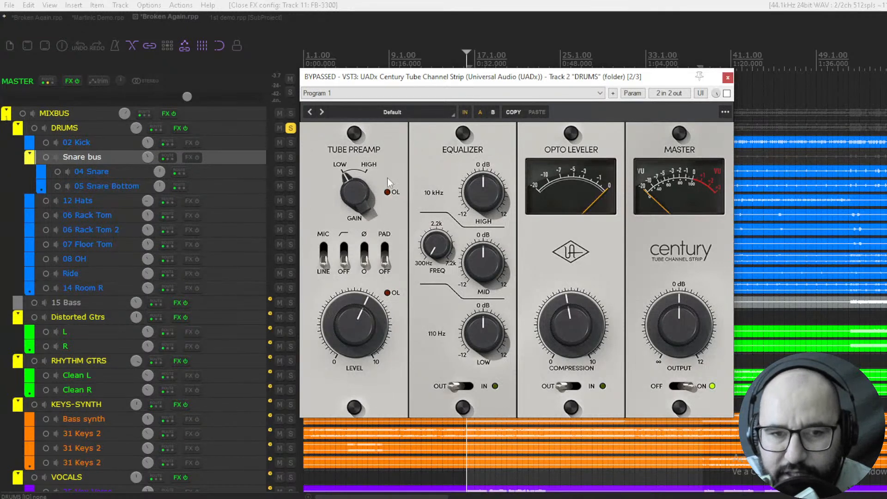
# - Try the Century strip's preamp level, polarity and equalizer switches, and turn the Opto Leveler's compression down to 0
pyautogui.click(356, 198)
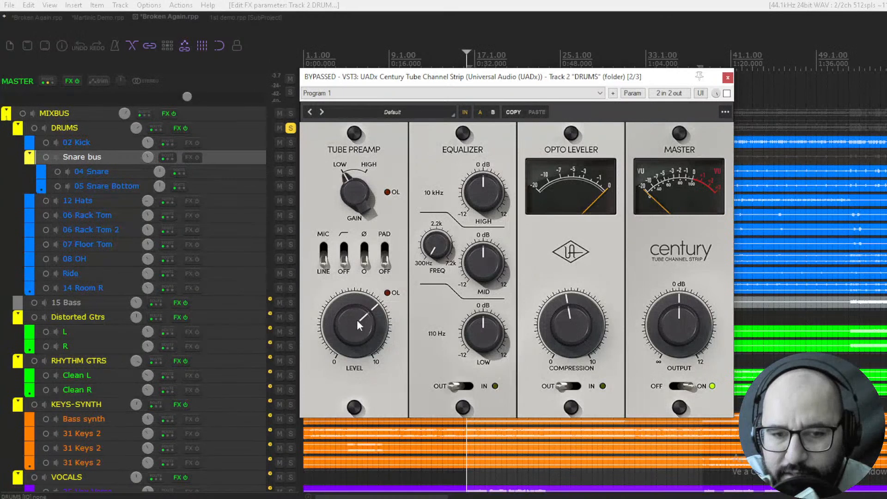
pyautogui.click(345, 251)
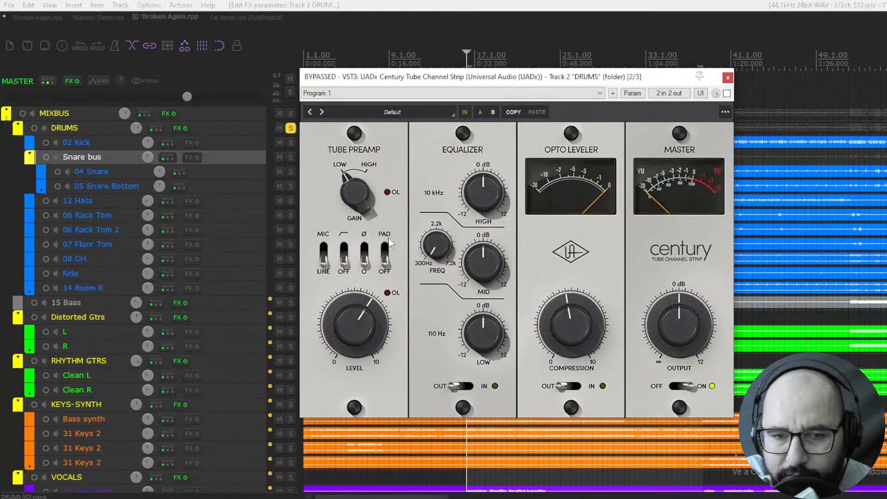
pyautogui.click(365, 258)
pyautogui.click(365, 264)
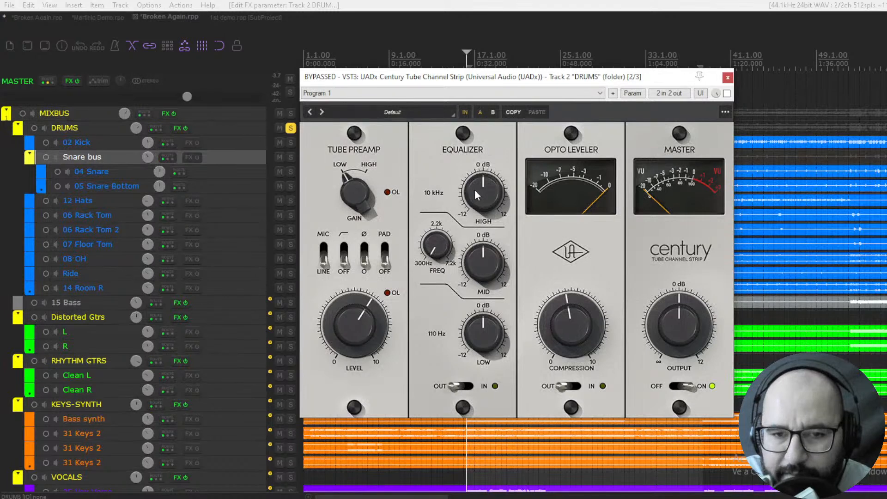
pyautogui.click(462, 388)
pyautogui.click(462, 388)
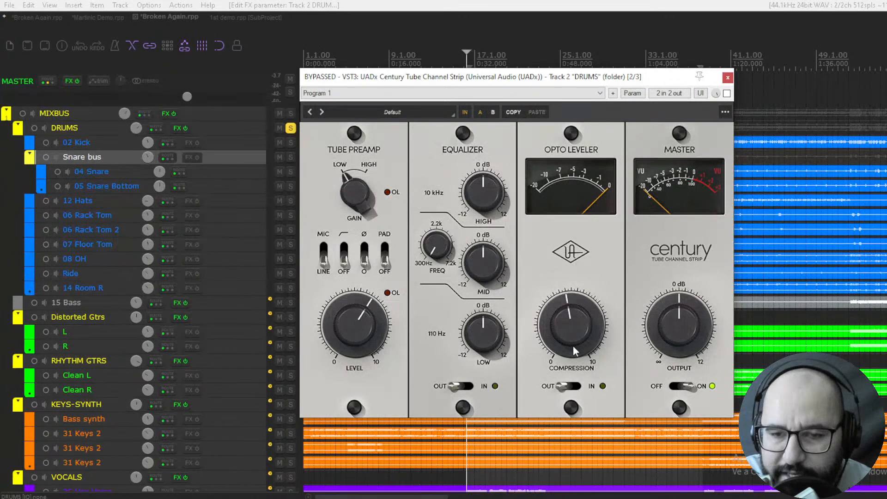
pyautogui.moveTo(570, 328); pyautogui.dragTo(570, 331)
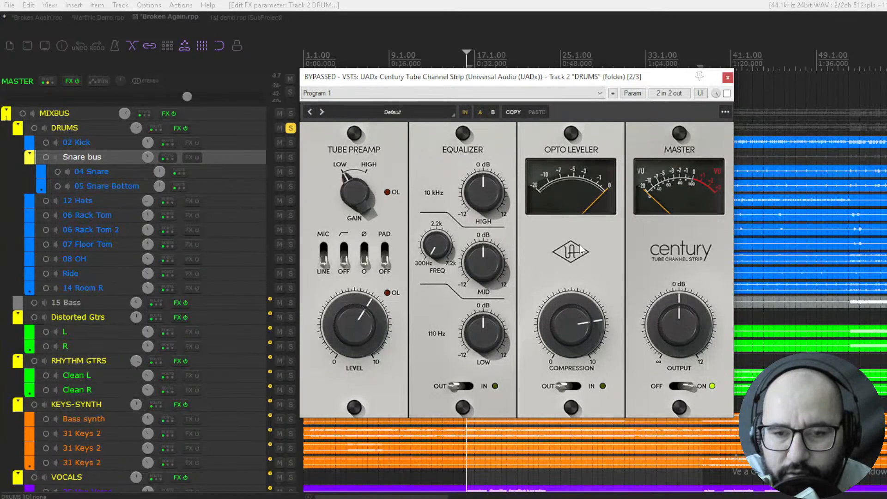
pyautogui.moveTo(561, 339); pyautogui.dragTo(566, 321)
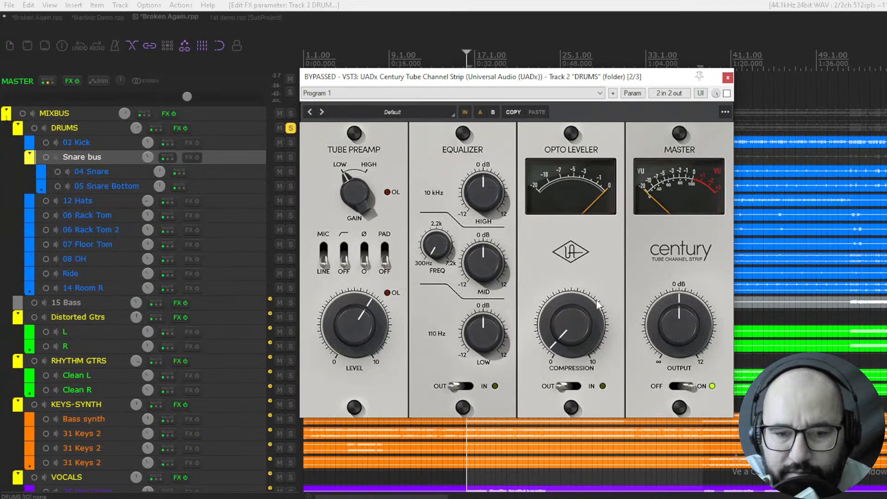
# - Compare the drums with the Century strip bypassed and active during playback, leaving the strip enabled
pyautogui.press('space')
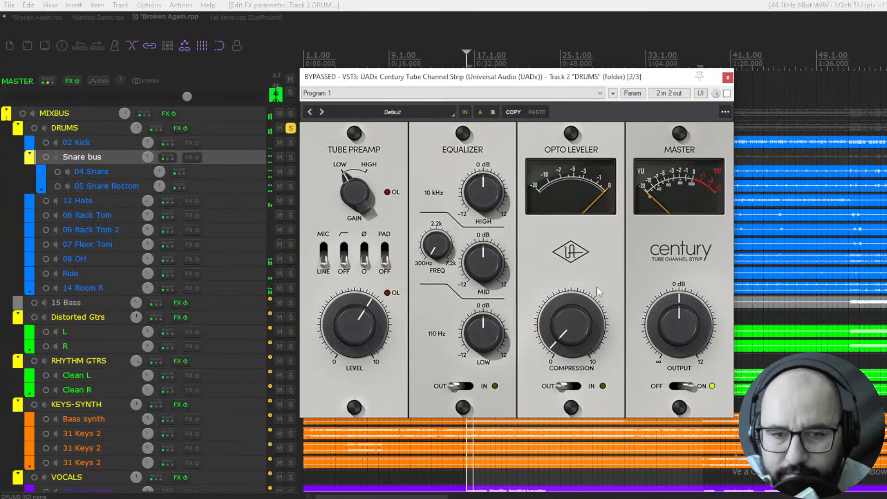
pyautogui.click(727, 93)
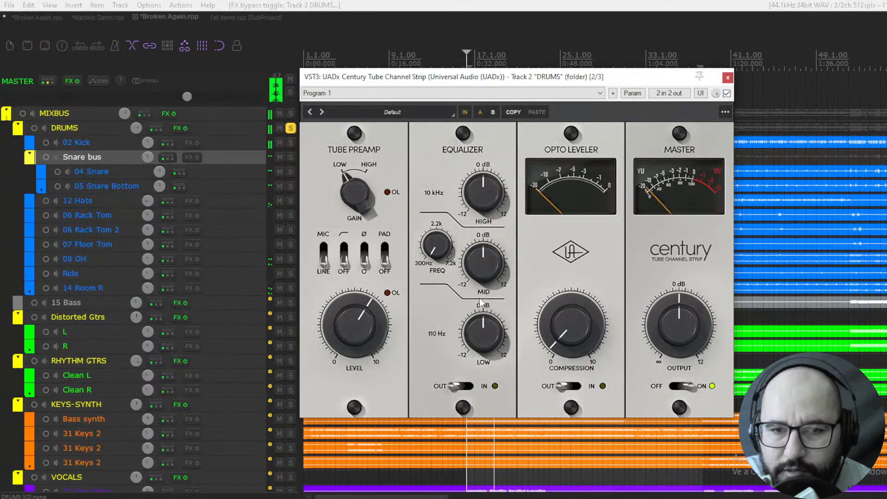
pyautogui.click(727, 94)
pyautogui.click(726, 93)
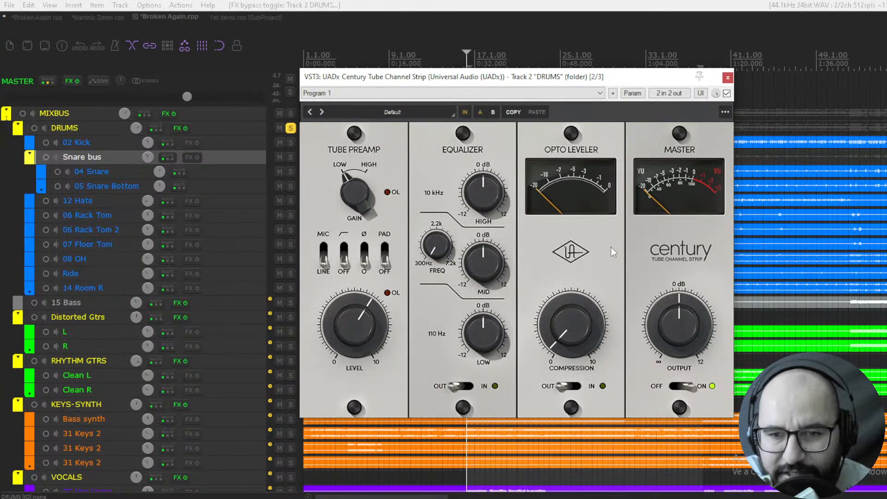
pyautogui.press('space')
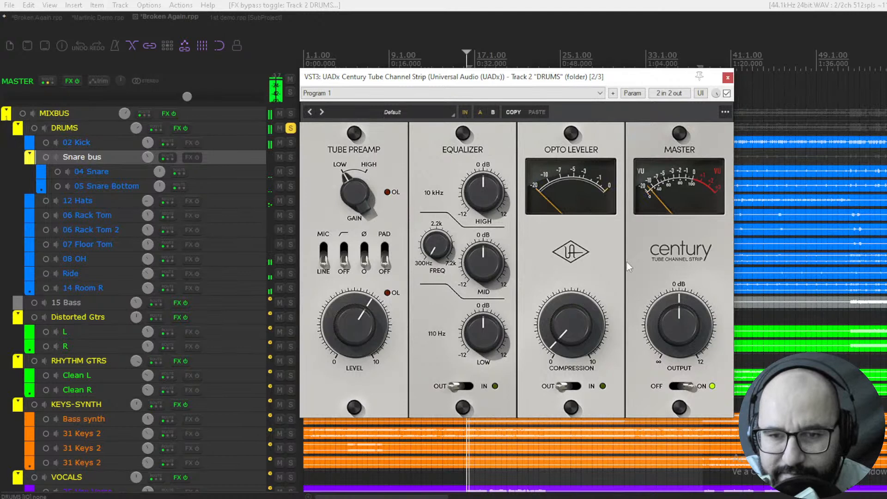
pyautogui.click(727, 94)
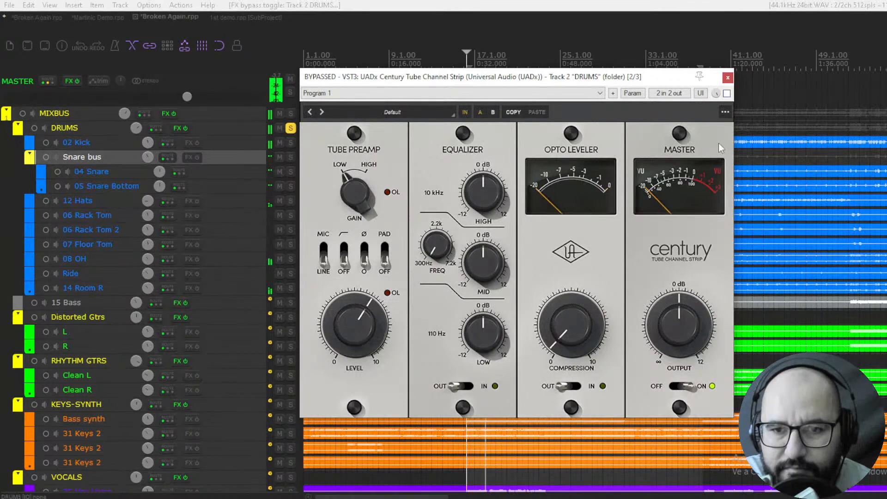
pyautogui.click(726, 93)
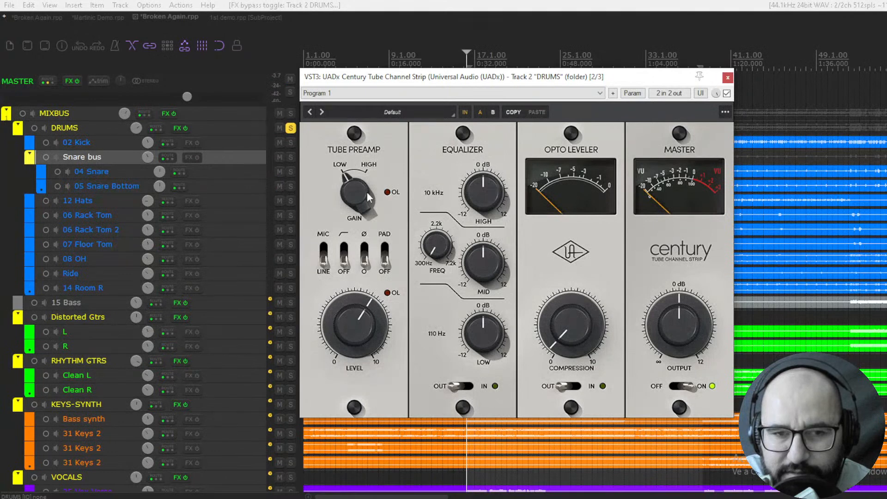
# - Drive the tube preamp by raising its level to about 8, and lower the master output to compensate during playback
pyautogui.moveTo(361, 317)
pyautogui.mouseDown()
pyautogui.moveTo(357, 301)
pyautogui.moveTo(356, 311)
pyautogui.mouseUp()
pyautogui.moveTo(674, 314); pyautogui.dragTo(675, 326)
pyautogui.moveTo(346, 324); pyautogui.dragTo(348, 314)
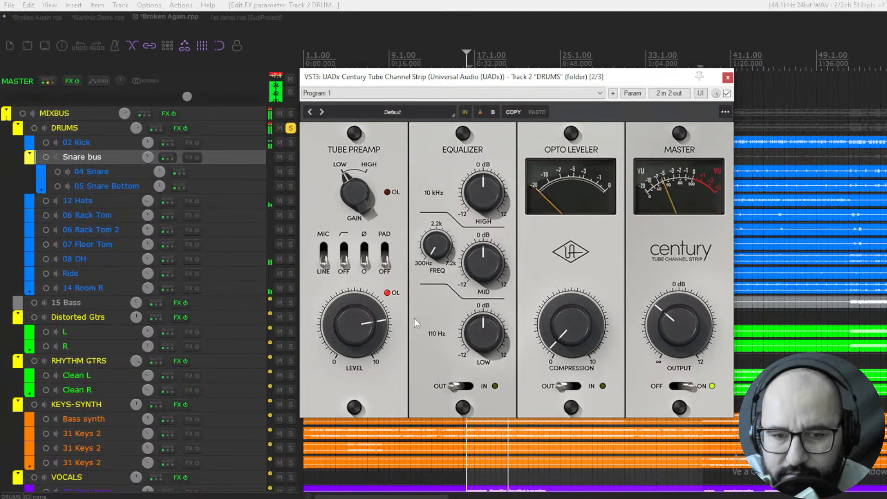
pyautogui.moveTo(652, 318); pyautogui.dragTo(656, 350)
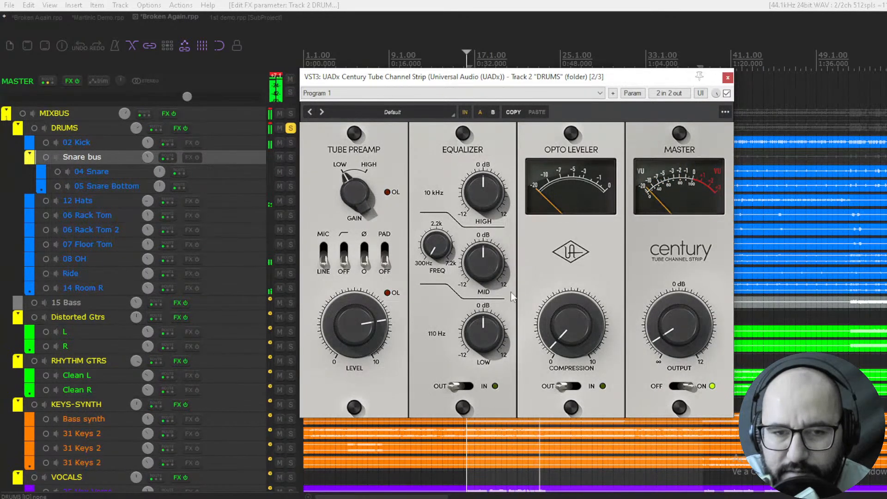
pyautogui.moveTo(354, 198); pyautogui.dragTo(354, 191)
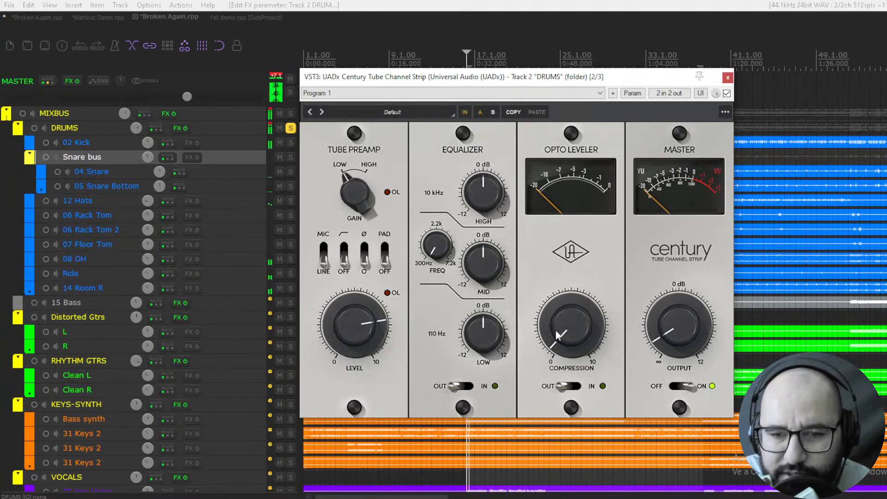
# - Engage the Opto Leveler, set its compression to about 6, and raise the master output slightly
pyautogui.click(572, 385)
pyautogui.moveTo(572, 333); pyautogui.dragTo(578, 271)
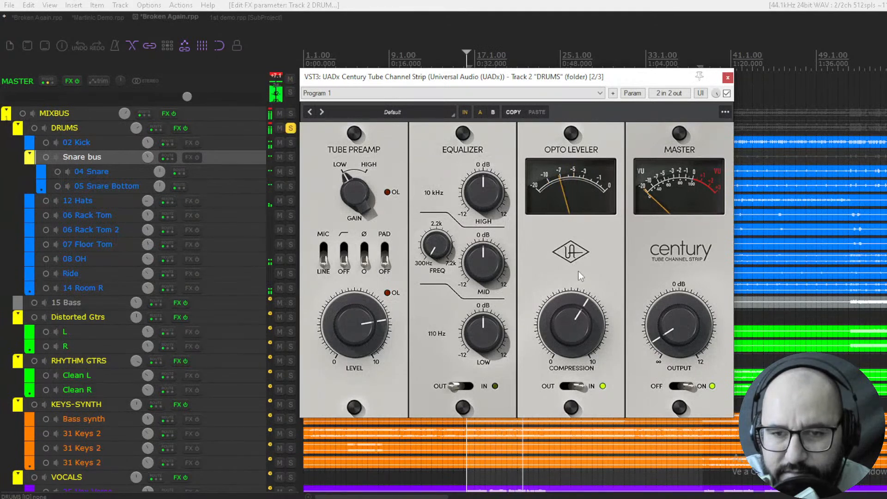
pyautogui.moveTo(668, 323); pyautogui.dragTo(669, 311)
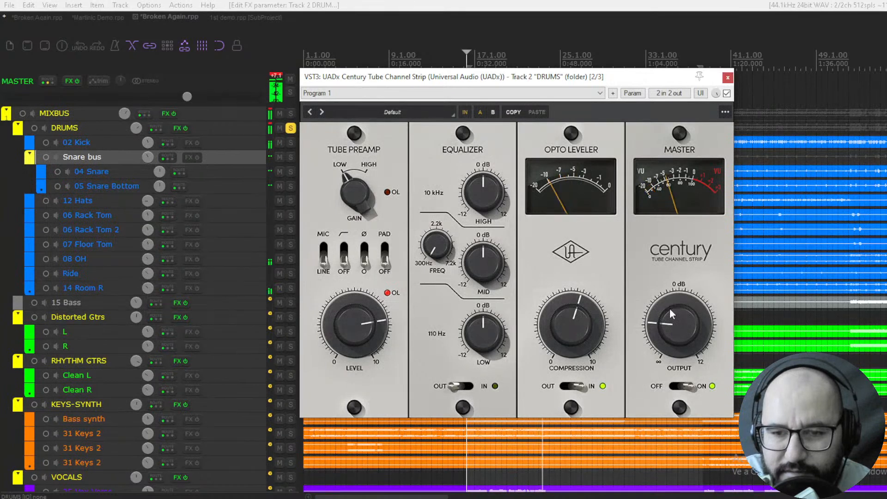
# - Lower the tube preamp level to about 5.5, bring the master output to about 0 dB, and compare the drums with the strip bypassed and active
pyautogui.moveTo(354, 315); pyautogui.dragTo(353, 345)
pyautogui.moveTo(703, 313); pyautogui.dragTo(690, 304)
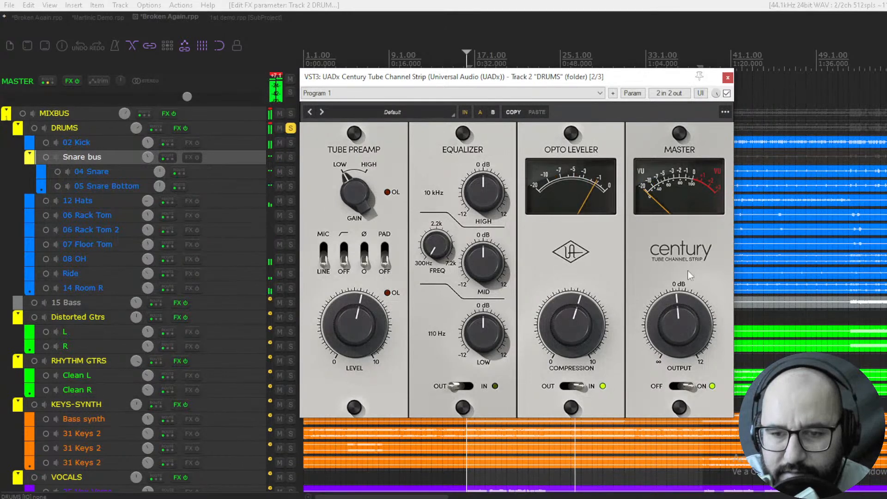
pyautogui.click(726, 93)
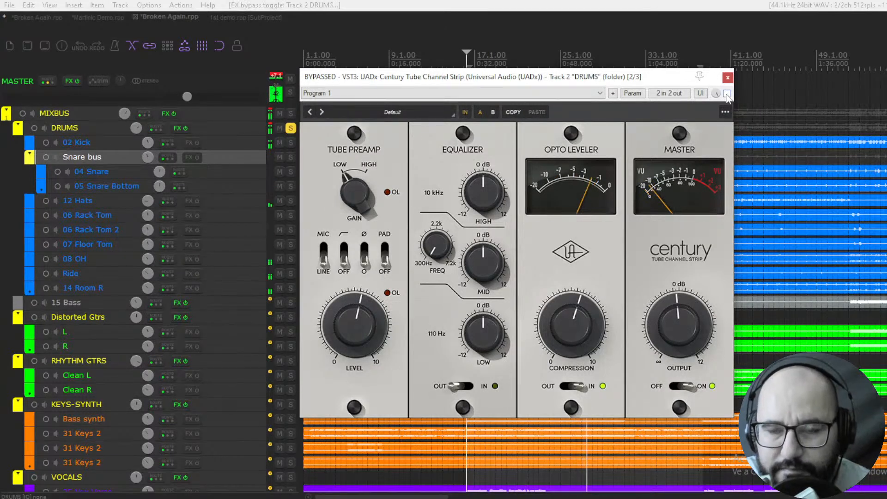
pyautogui.click(726, 93)
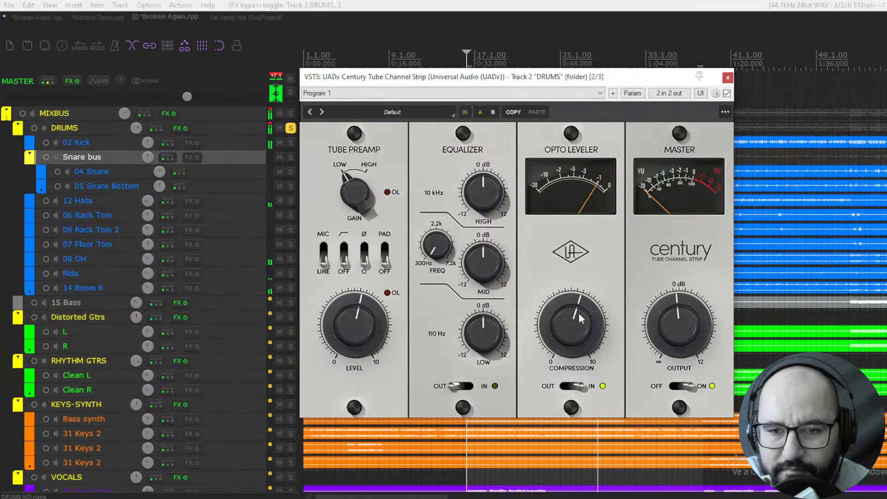
pyautogui.moveTo(573, 315); pyautogui.dragTo(571, 314)
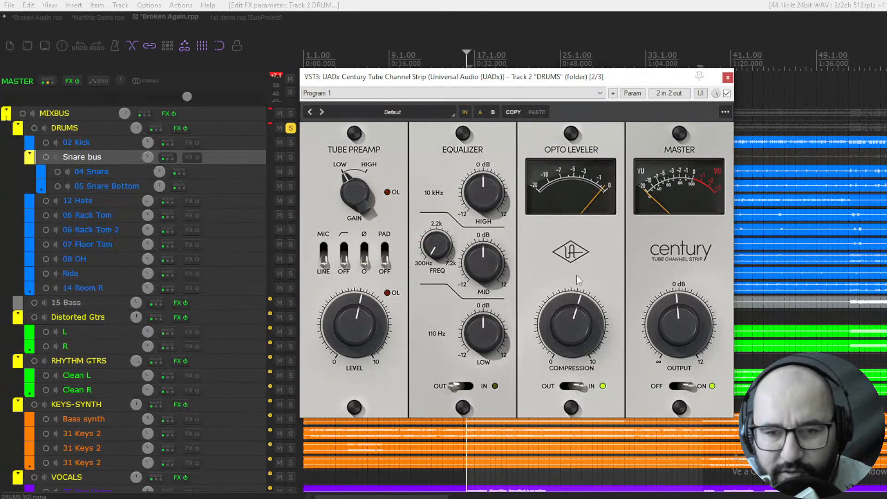
# - During drum playback, engage the equalizer and slightly boost its 10 kHz high band, keeping the 110 Hz low band near 0 dB
pyautogui.press('space')
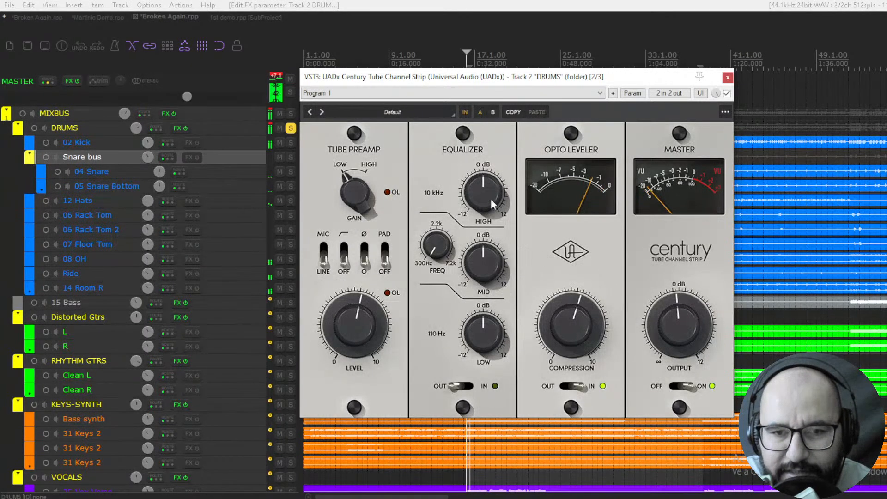
pyautogui.moveTo(476, 187)
pyautogui.mouseDown()
pyautogui.moveTo(480, 144)
pyautogui.moveTo(481, 194)
pyautogui.mouseUp()
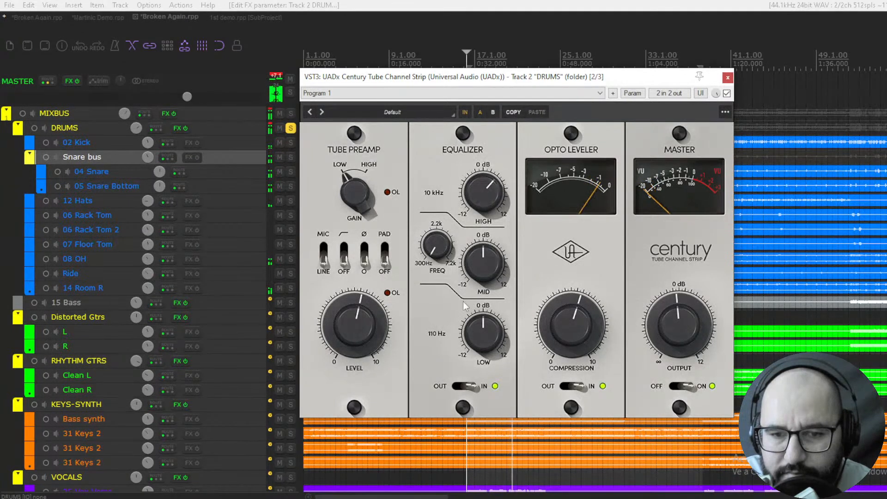
pyautogui.moveTo(481, 334)
pyautogui.mouseDown()
pyautogui.moveTo(483, 307)
pyautogui.moveTo(478, 334)
pyautogui.mouseUp()
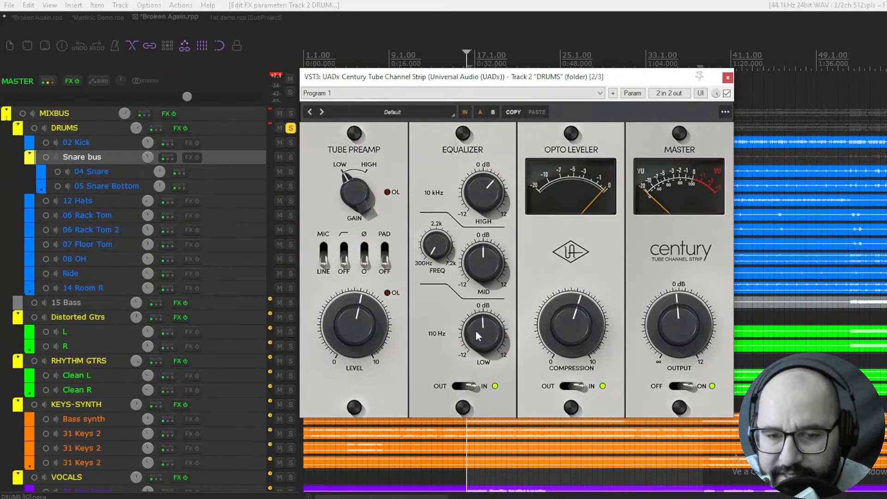
pyautogui.moveTo(471, 192); pyautogui.dragTo(473, 203)
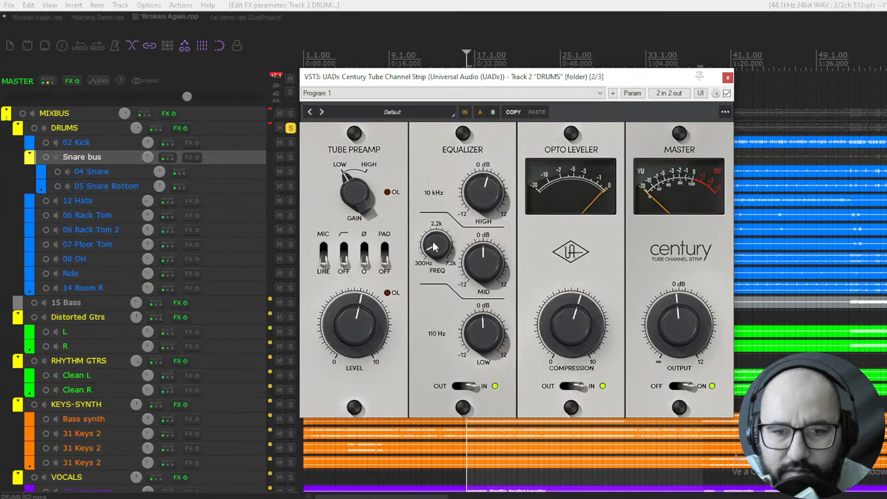
# - Raise the equalizer's mid frequency, cut the mid band, and increase the Opto Leveler's compression to about 8
pyautogui.moveTo(436, 238); pyautogui.dragTo(468, 286)
pyautogui.moveTo(440, 240); pyautogui.dragTo(437, 268)
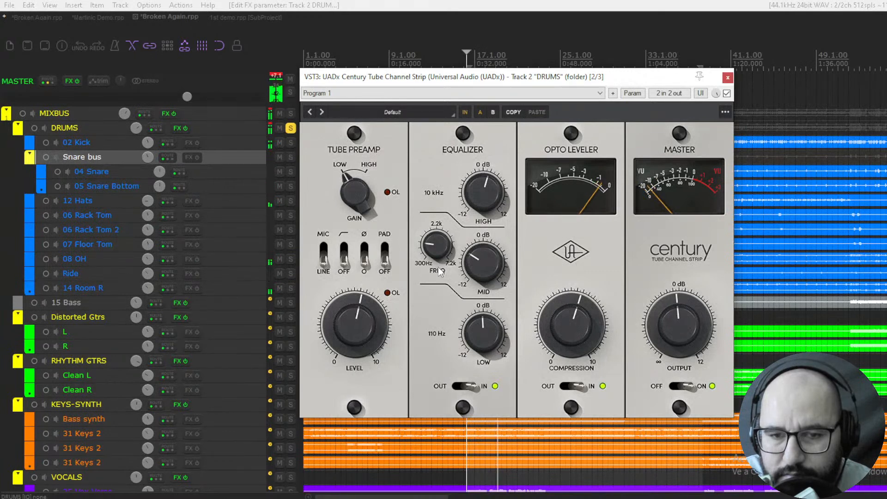
pyautogui.moveTo(537, 312); pyautogui.dragTo(553, 297)
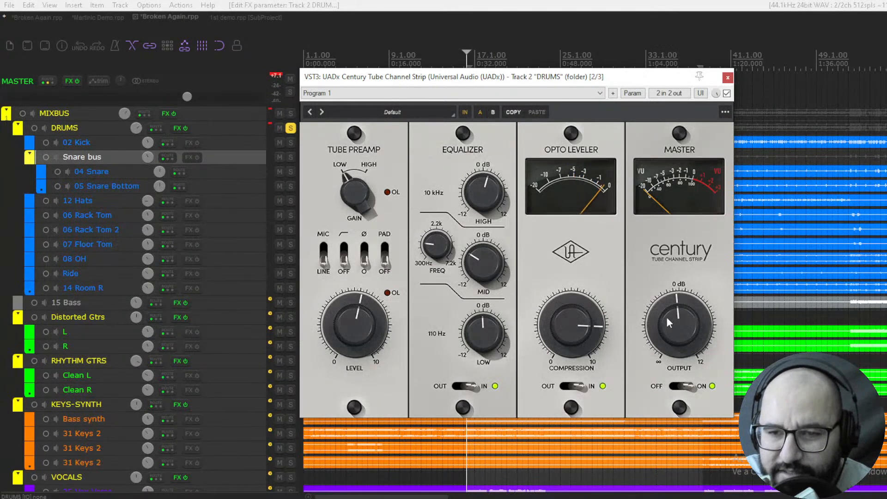
# - Bypass the Century Tube Channel Strip, close its window, and unsolo the DRUMS folder
pyautogui.click(726, 94)
pyautogui.click(728, 78)
pyautogui.click(291, 129)
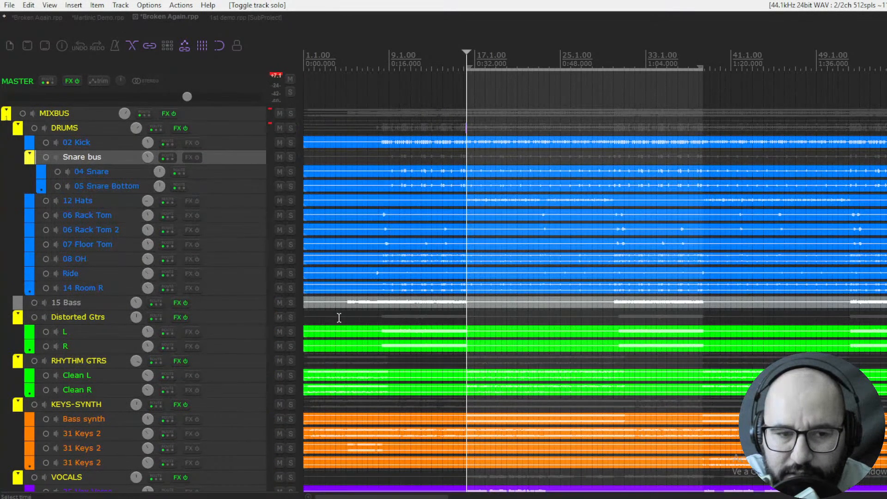
# - Solo the DRUMS folder and open its UADx Oxide Tape Recorder effect
pyautogui.click(289, 128)
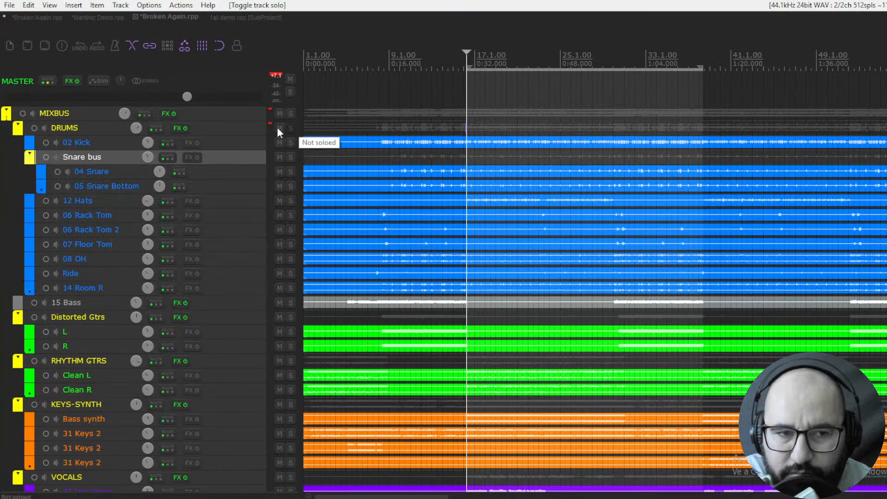
pyautogui.rightClick(176, 130)
pyautogui.click(213, 167)
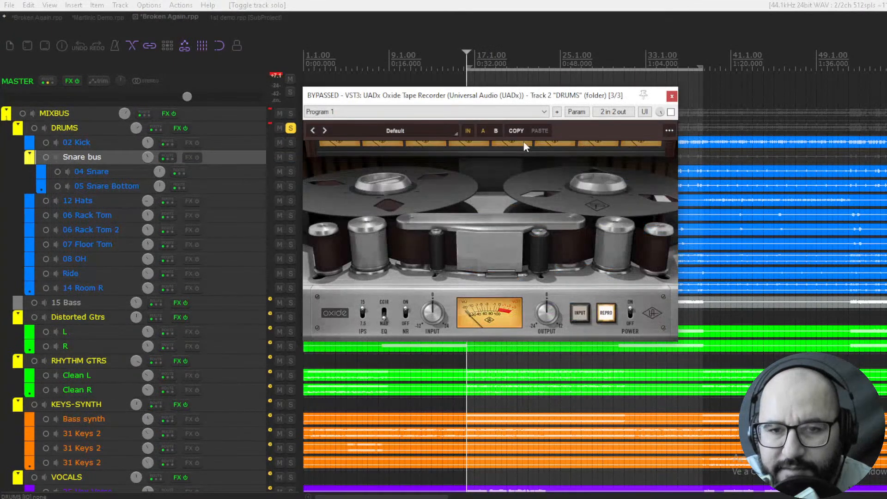
pyautogui.moveTo(492, 100); pyautogui.dragTo(493, 106)
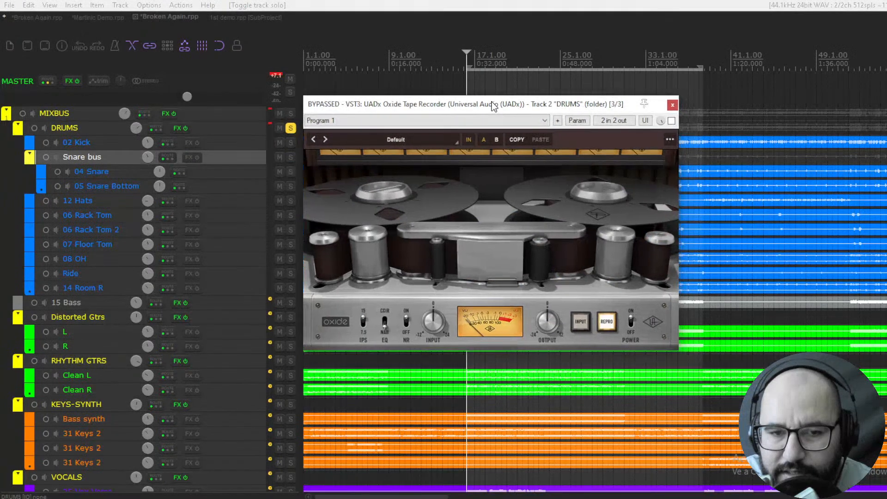
# - Play the drums with the Oxide Tape Recorder bypassed and enable it while listening
pyautogui.press('space')
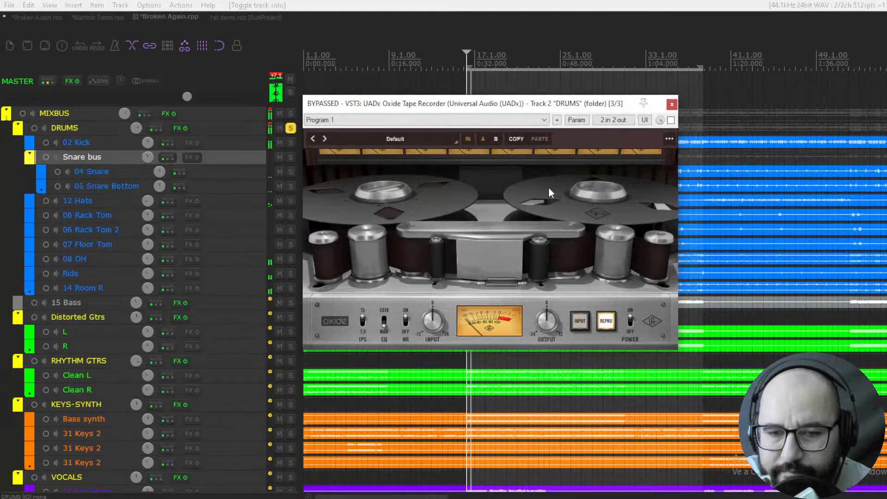
pyautogui.click(671, 120)
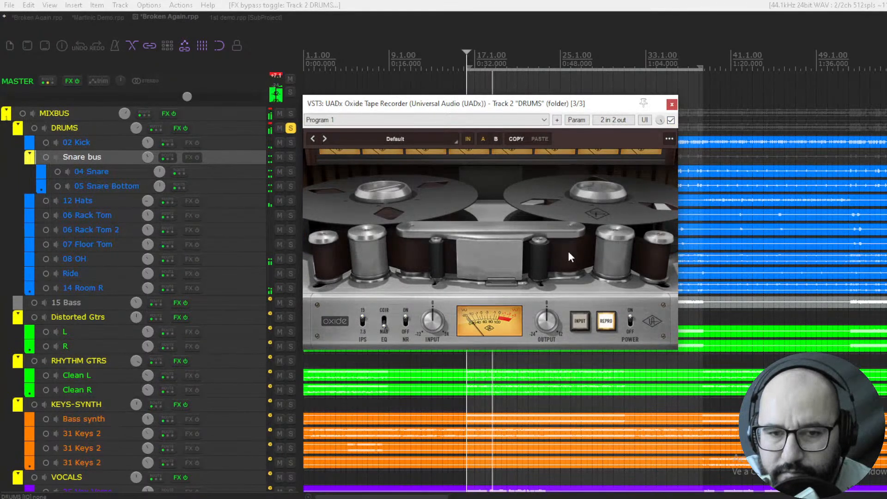
pyautogui.press('space')
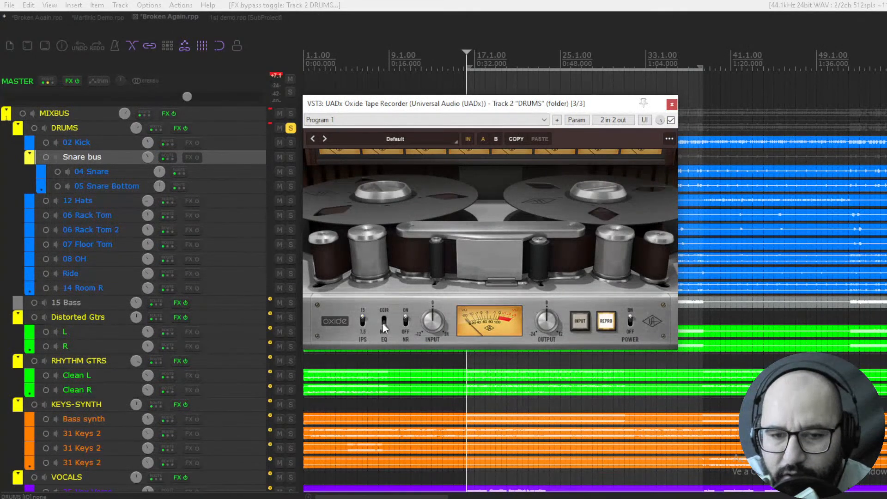
# - Try the Oxide's EQ switch, and raise its input while lowering its output during drum playback
pyautogui.click(382, 323)
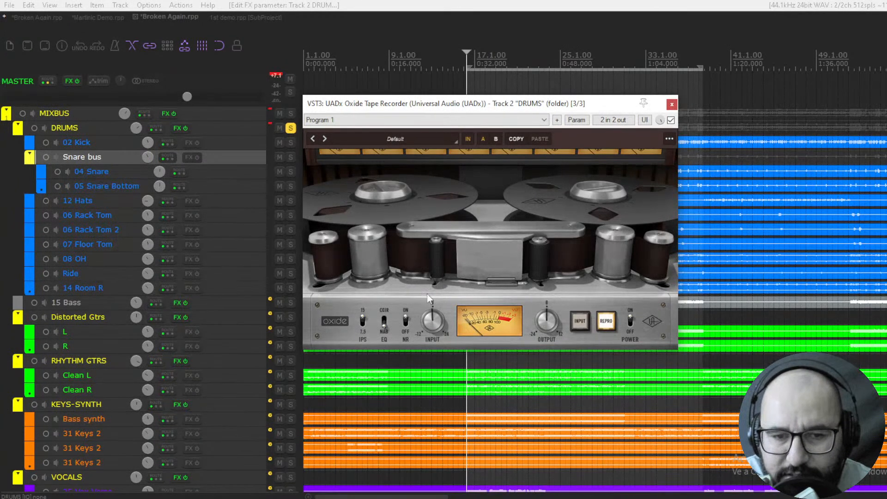
pyautogui.press('space')
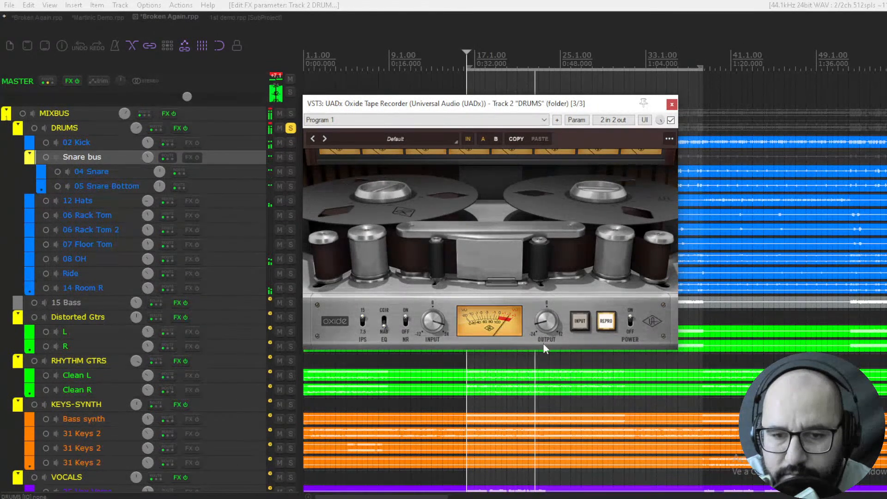
pyautogui.press('space')
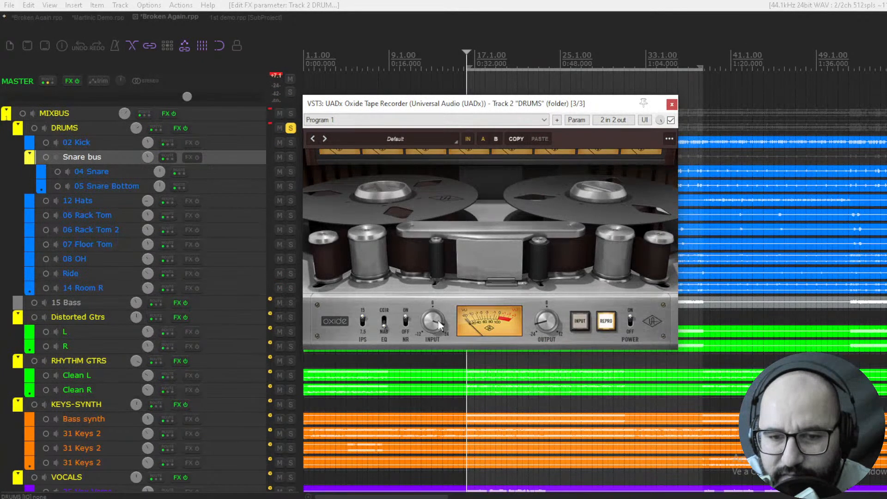
# - Compare the driven Oxide tape sound with its bypassed signal during playback, leaving the effect enabled
pyautogui.press('space')
pyautogui.click(671, 120)
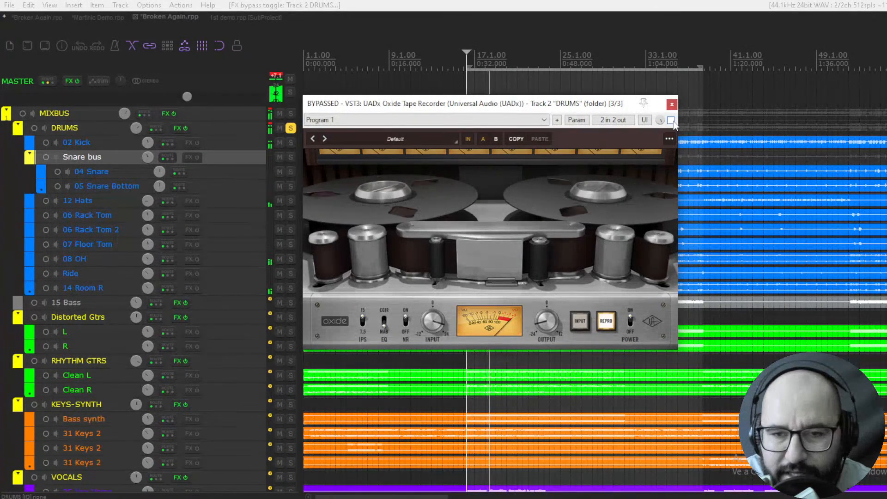
pyautogui.click(671, 120)
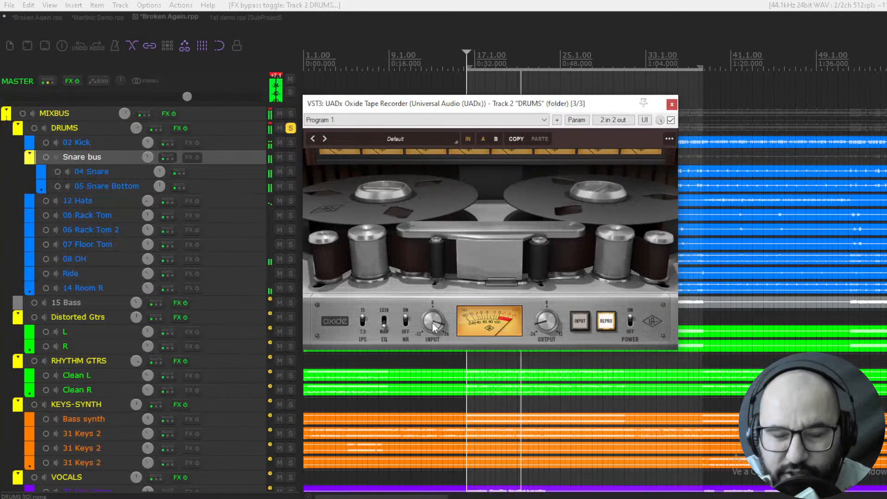
# - Switch the Oxide's EQ to CCIR, compare the result with bypass, and fine-tune the input level
pyautogui.click(385, 318)
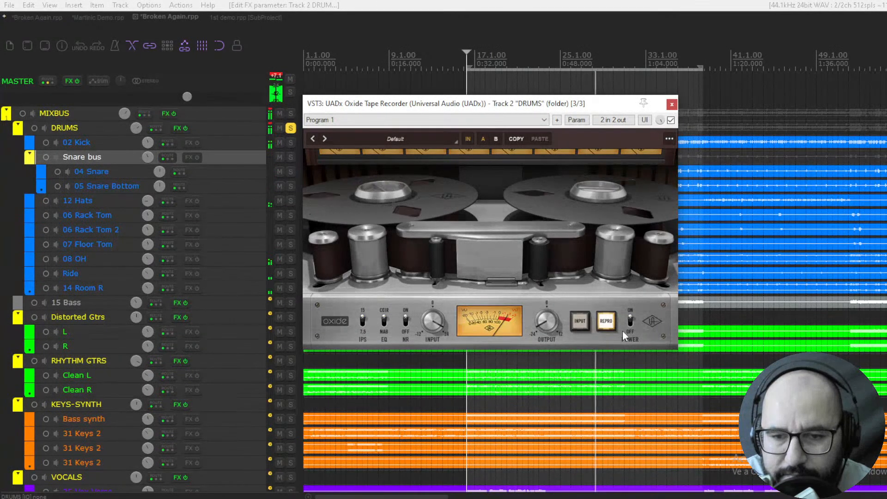
pyautogui.click(672, 122)
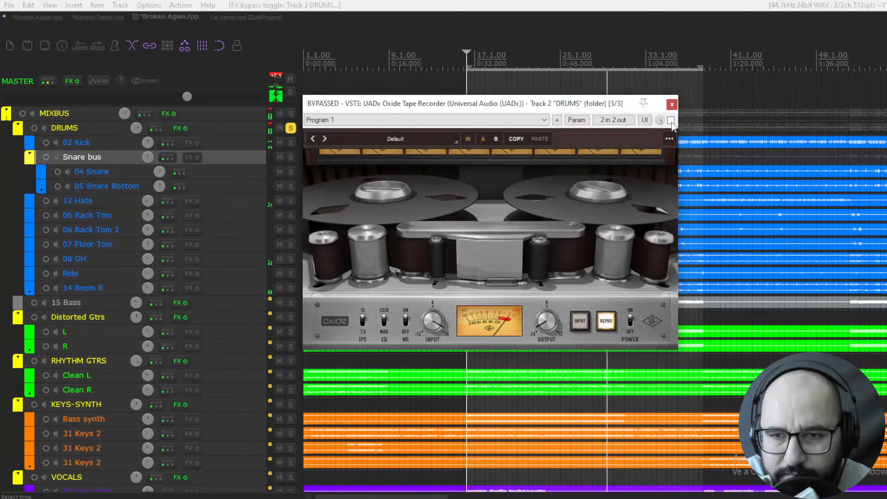
pyautogui.click(671, 122)
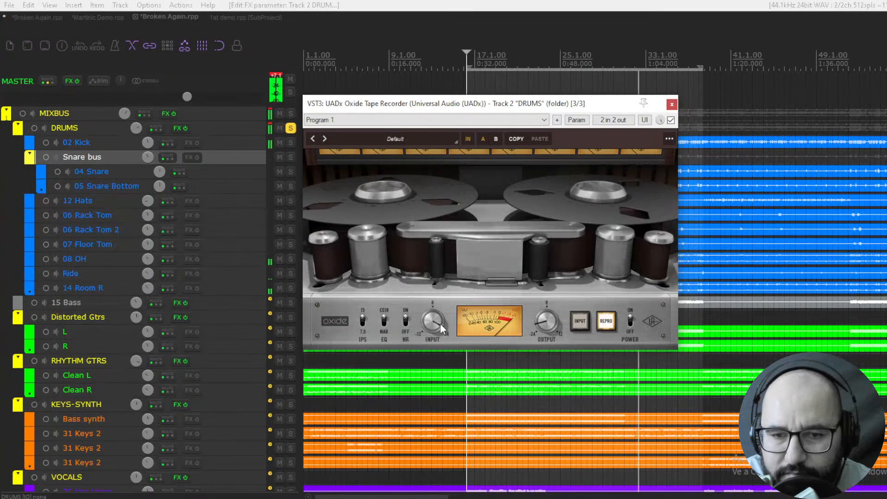
pyautogui.press('space')
pyautogui.moveTo(427, 331); pyautogui.dragTo(427, 339)
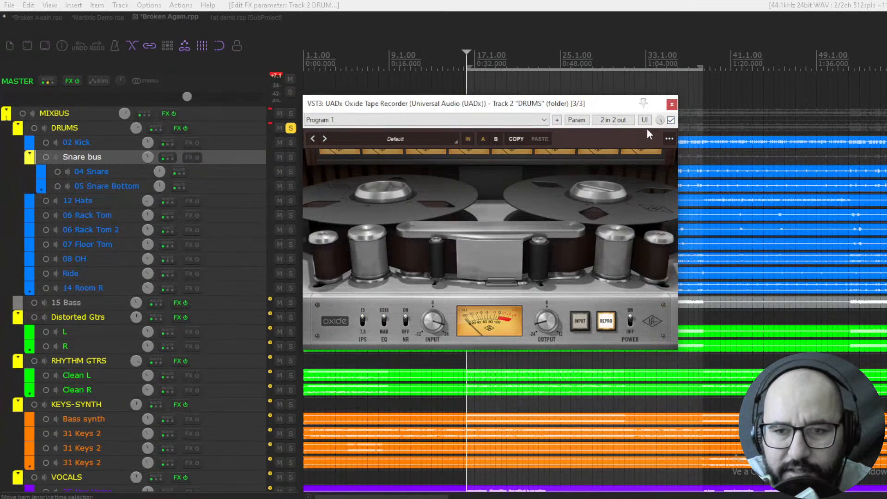
# - Bypass the Oxide Tape Recorder, close its window, and unsolo the DRUMS folder
pyautogui.click(671, 121)
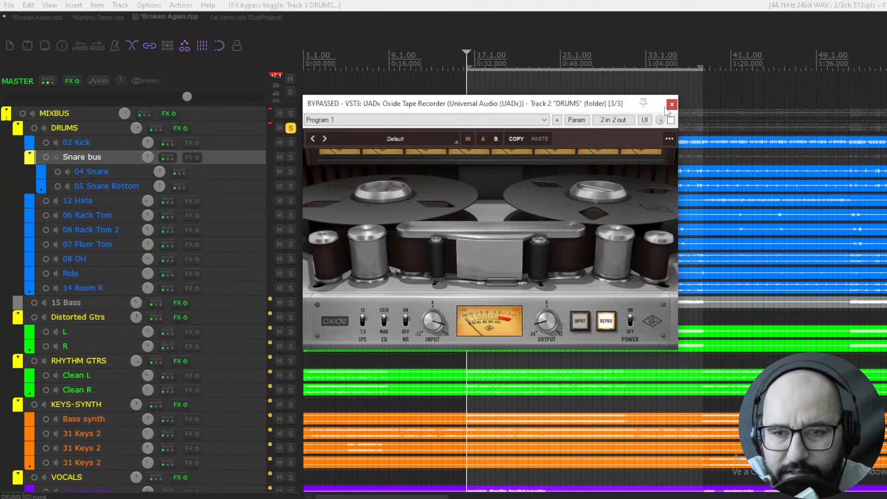
pyautogui.click(671, 105)
pyautogui.click(290, 128)
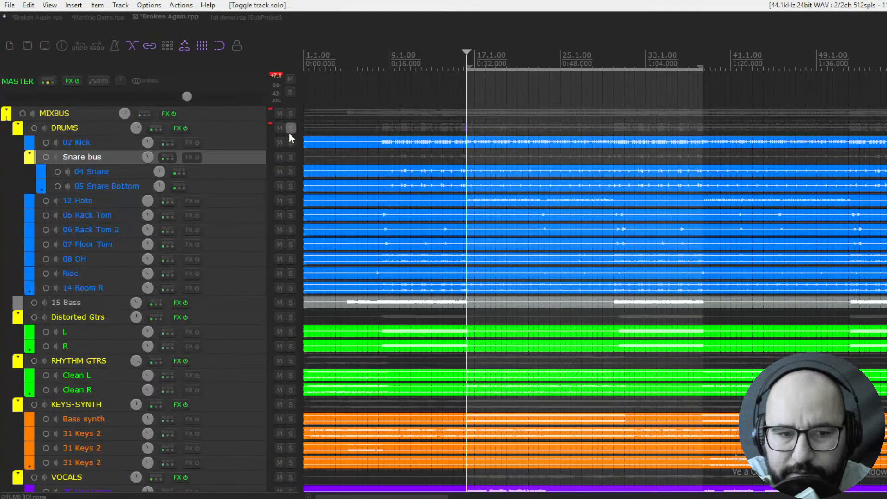
# - Solo the RHYTHM GTRS folder and open its UADx Galaxy Tape Echo effect
pyautogui.click(290, 361)
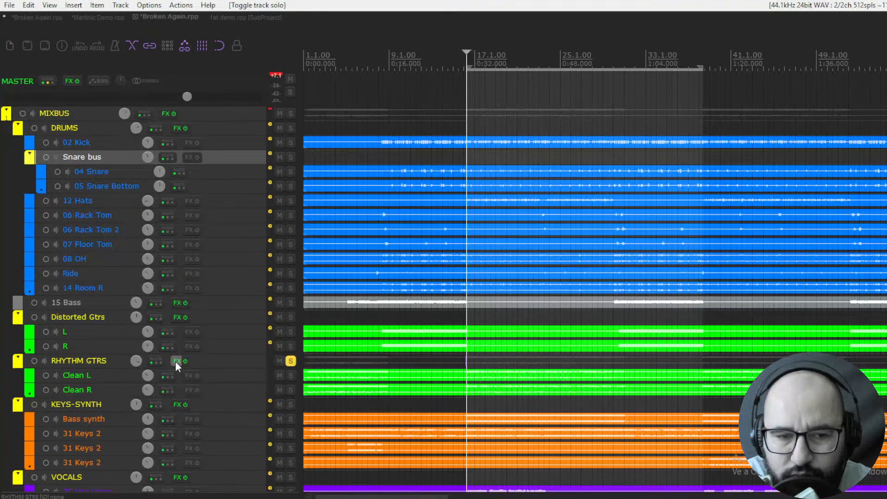
pyautogui.rightClick(175, 361)
pyautogui.click(234, 372)
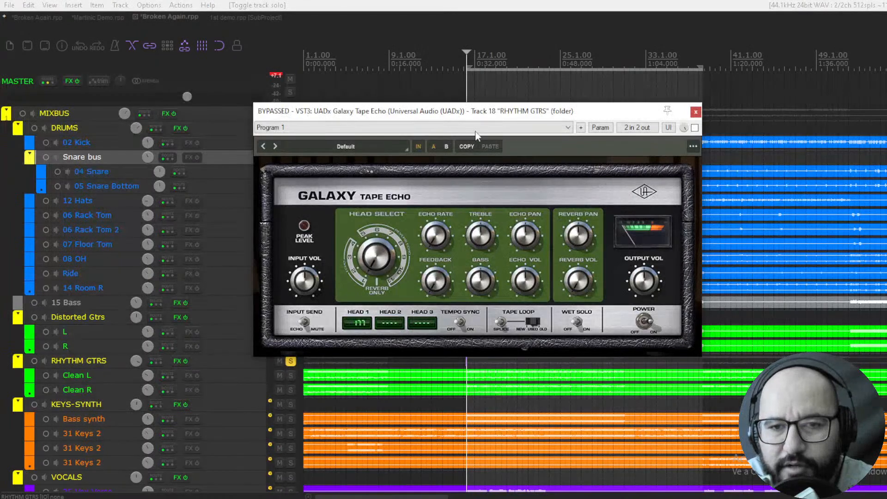
pyautogui.moveTo(478, 117); pyautogui.dragTo(475, 115)
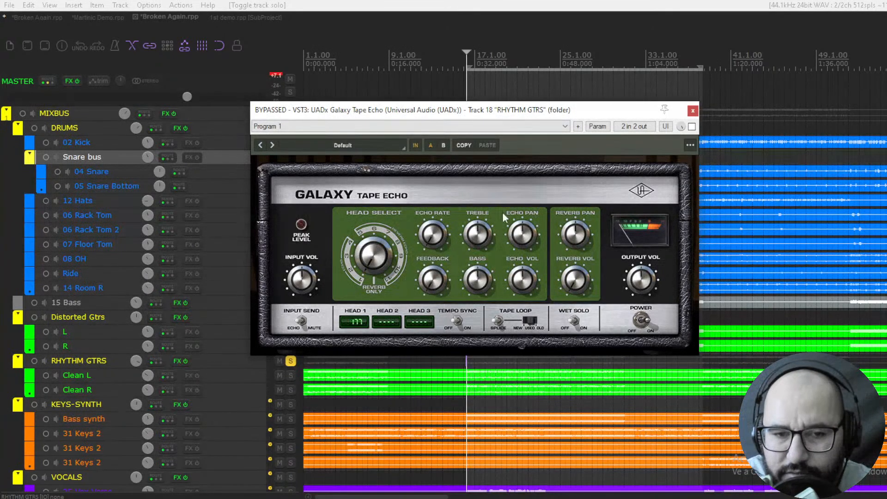
# - Enable the Galaxy Tape Echo and compare it with the bypassed rhythm guitars during playback, leaving the effect enabled
pyautogui.click(692, 127)
pyautogui.press('space')
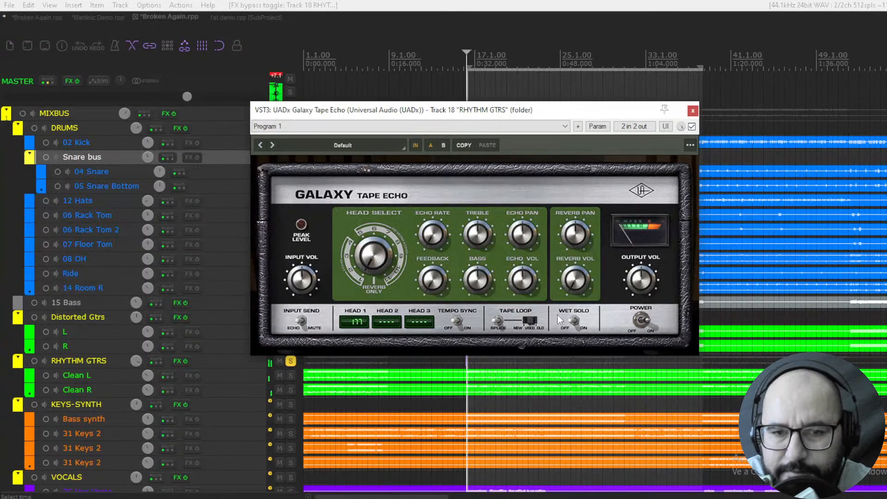
pyautogui.click(692, 126)
pyautogui.press('space')
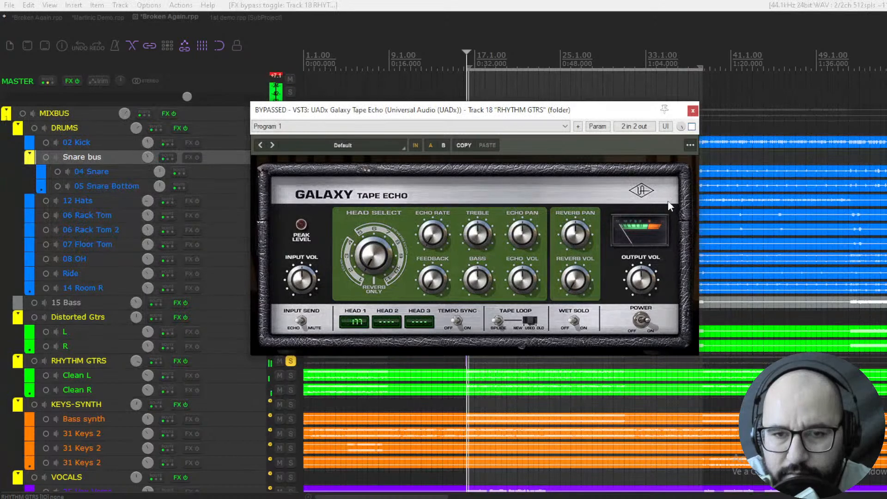
pyautogui.press('space')
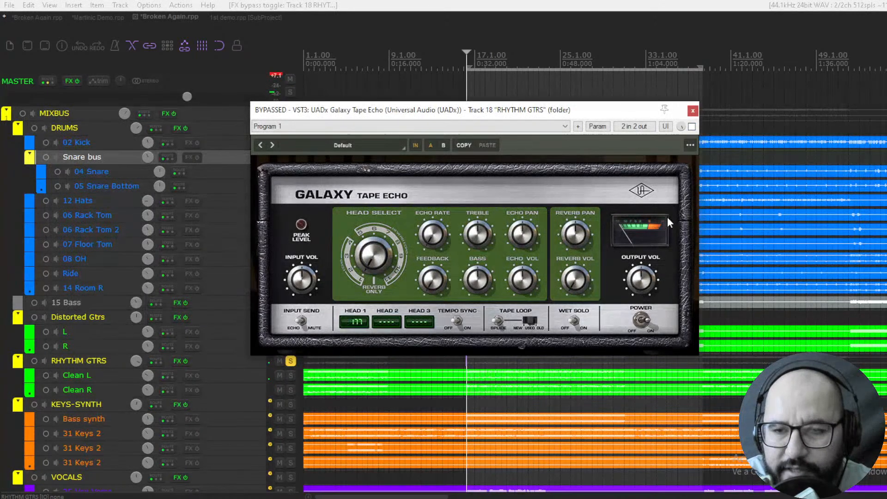
pyautogui.press('space')
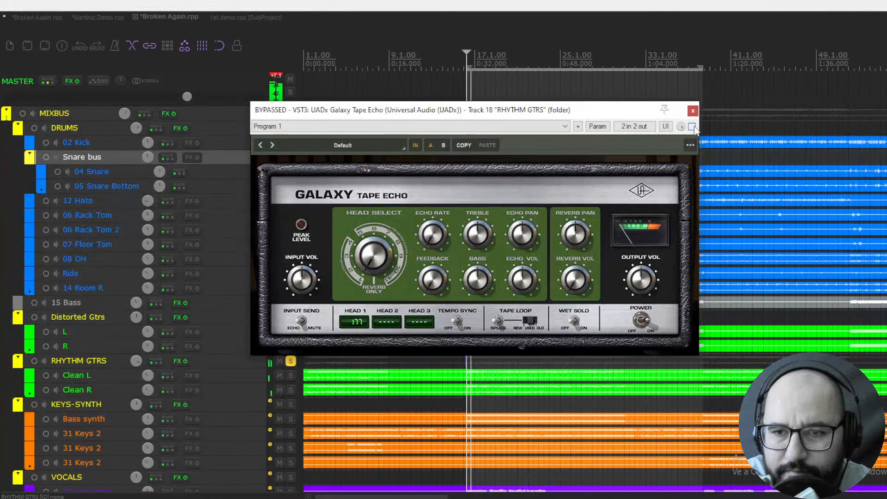
pyautogui.click(692, 127)
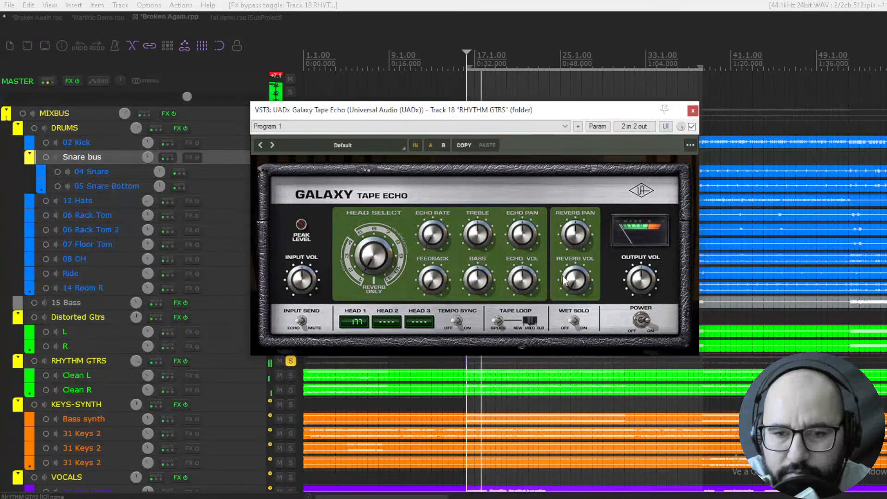
# - Adjust the Galaxy's reverb volume, turn Wet Solo on, and play the rhythm guitars to hear only the effect
pyautogui.moveTo(576, 285); pyautogui.dragTo(571, 292)
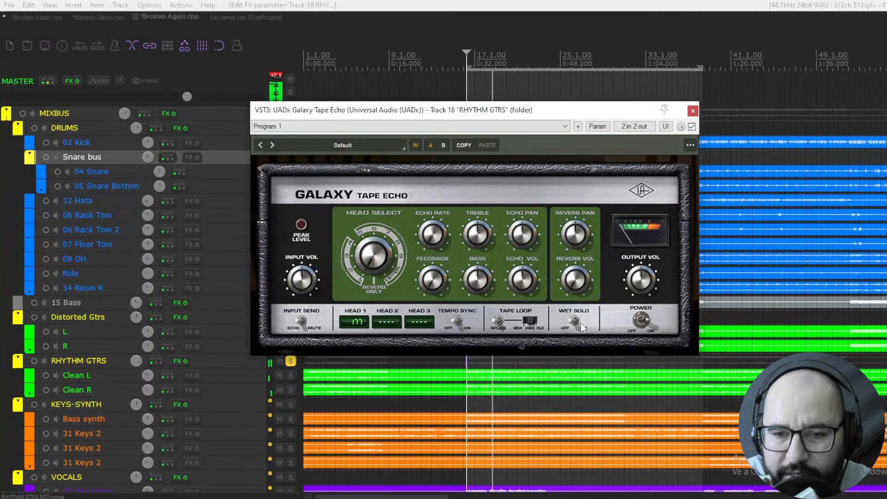
pyautogui.press('space')
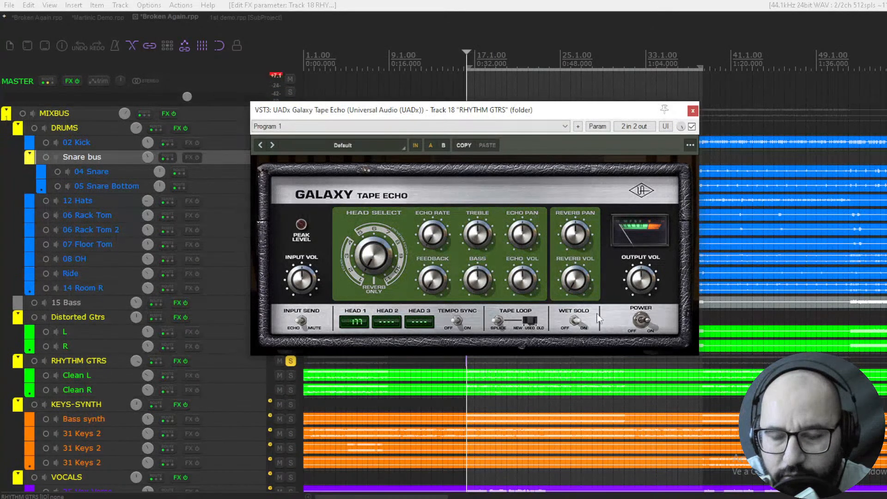
pyautogui.press('space')
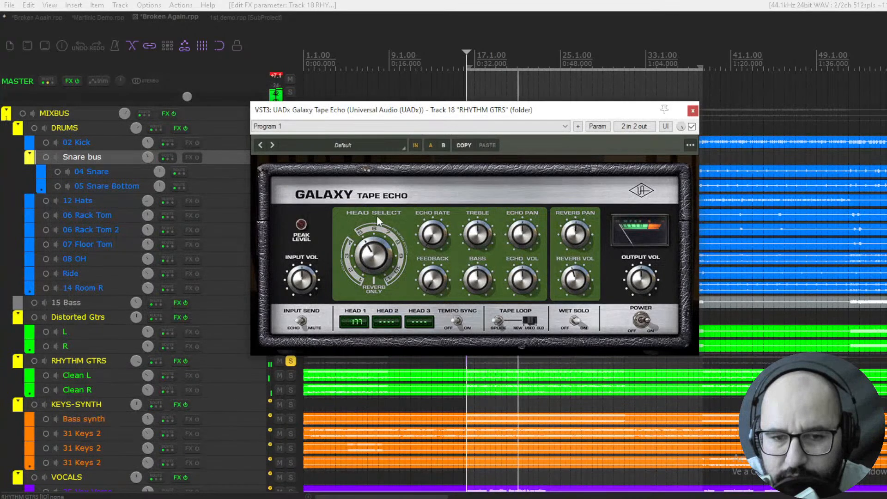
# - Audition different Head Select positions with Wet Solo toggled, ending with heads 2 and 3 active and Wet Solo off
pyautogui.moveTo(376, 215); pyautogui.dragTo(373, 225)
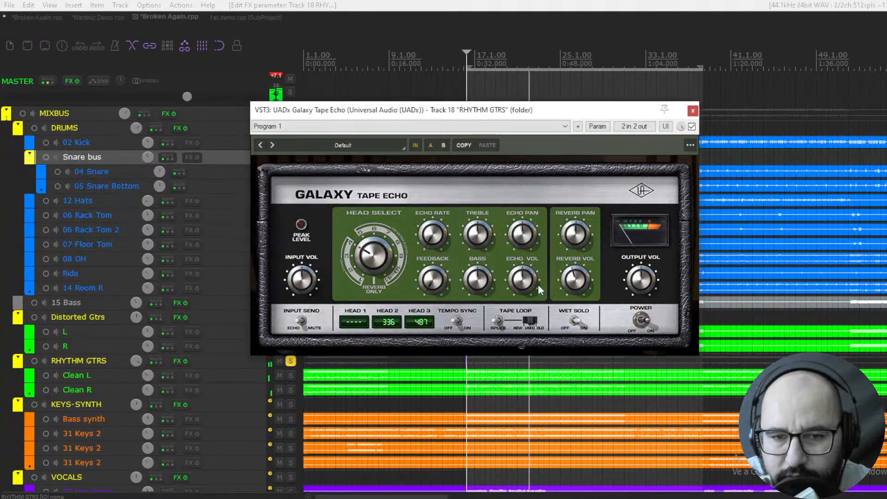
pyautogui.click(569, 321)
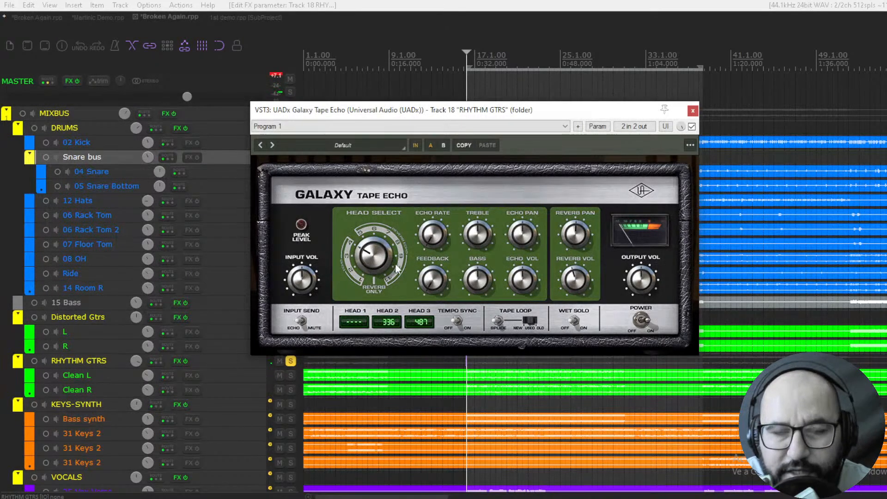
pyautogui.moveTo(370, 261); pyautogui.dragTo(370, 254)
pyautogui.click(573, 320)
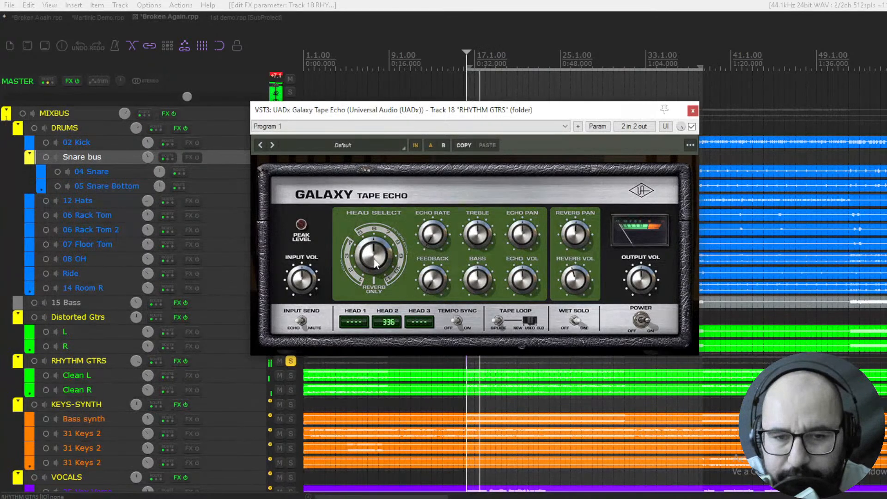
pyautogui.click(378, 227)
pyautogui.press('space')
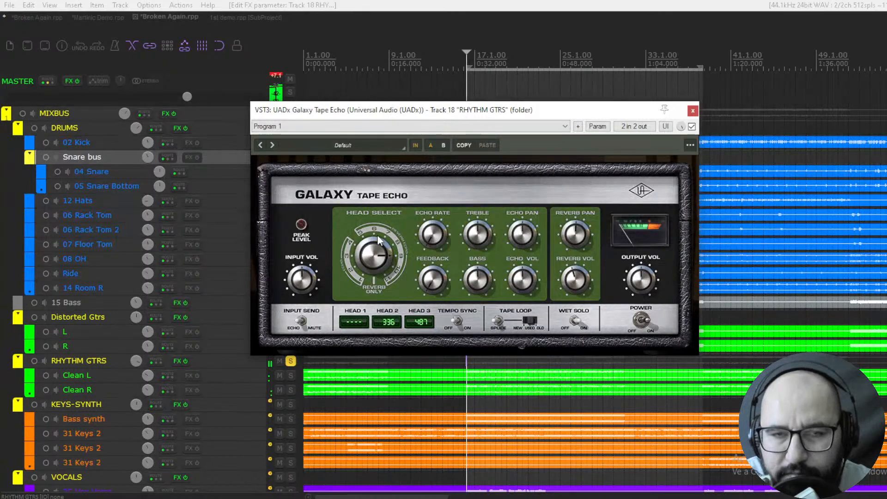
pyautogui.press('space')
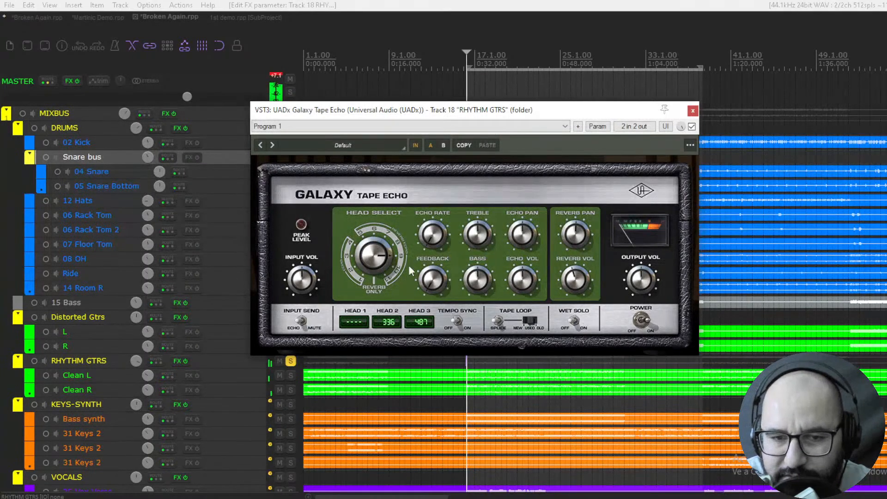
# - Compare the heads 2 and 3 echo with the bypassed guitars, then replay with the effect enabled
pyautogui.click(691, 126)
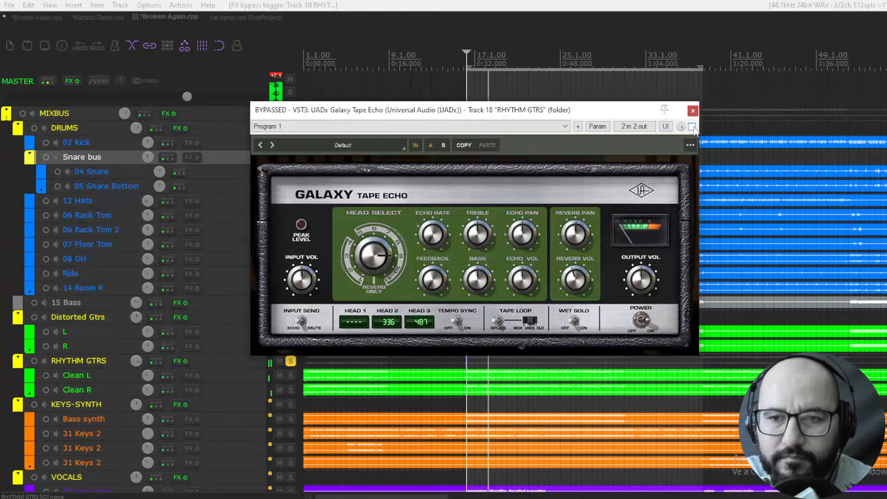
pyautogui.click(691, 126)
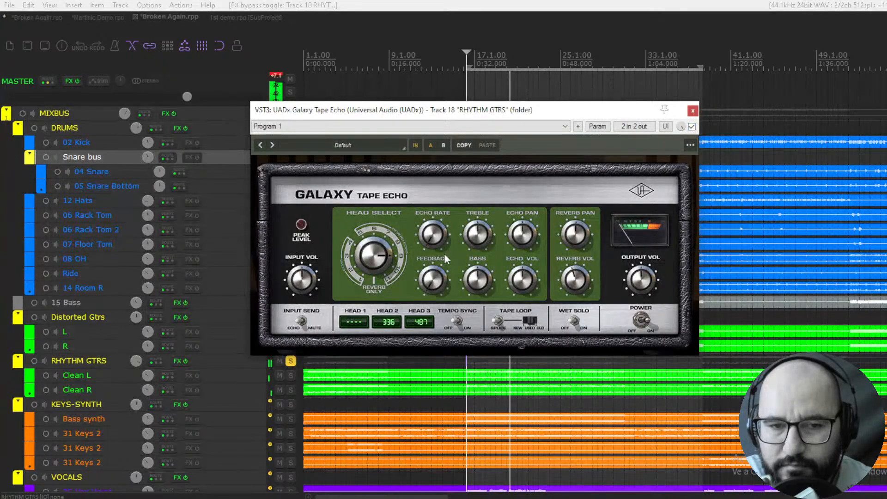
pyautogui.press('space')
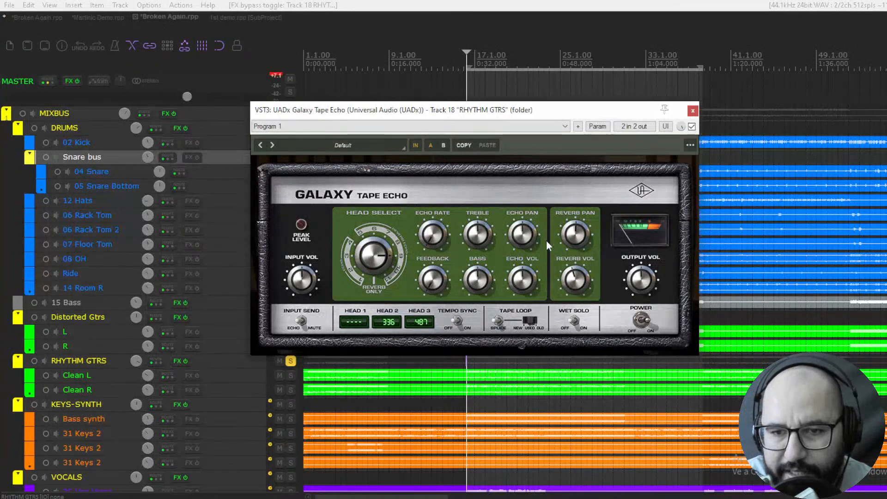
pyautogui.press('space')
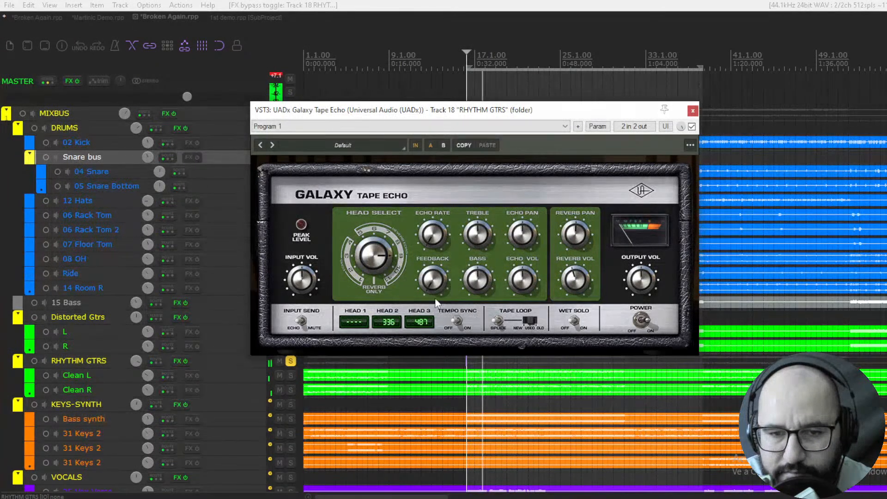
# - Audition the Galaxy presets Do The Bounce Around and Drum On Mars, comparing the latter with bypass
pyautogui.click(272, 145)
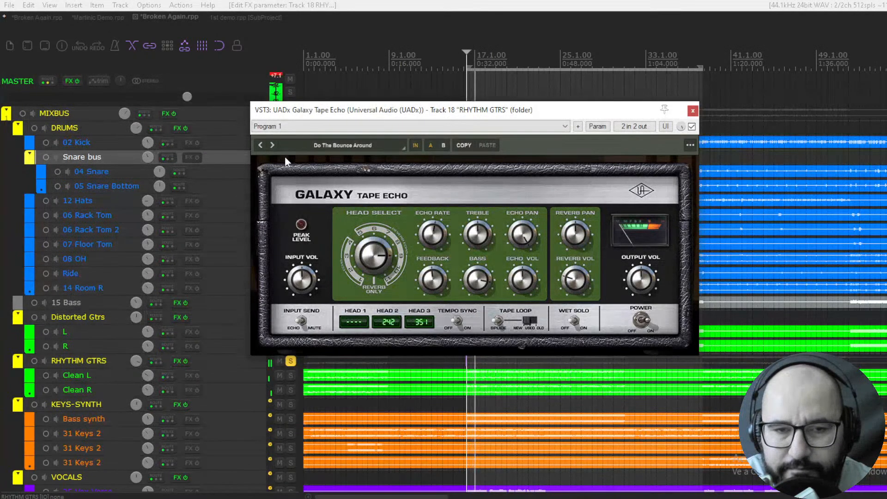
pyautogui.click(272, 145)
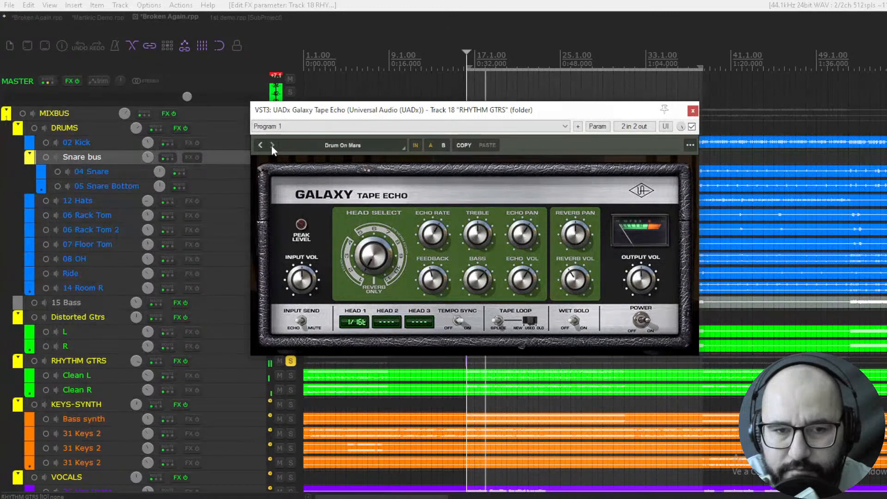
pyautogui.click(692, 126)
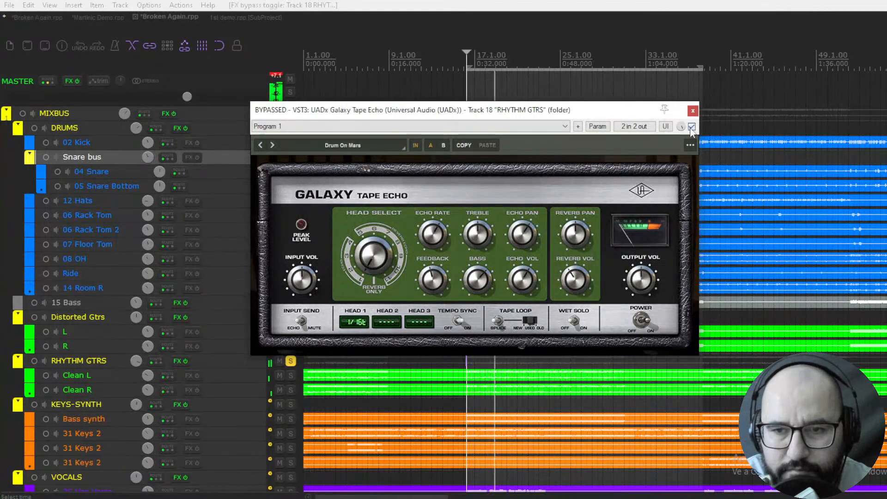
pyautogui.click(692, 126)
# - Audition the presets Dub L Spring R, Dub Plate Stereo Regen and Dub Plate, comparing Dub Plate with bypass
pyautogui.click(273, 145)
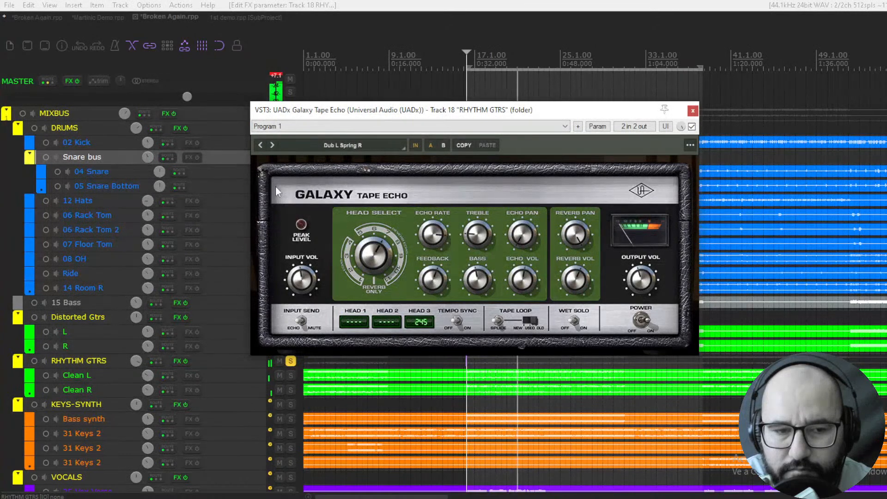
pyautogui.click(271, 145)
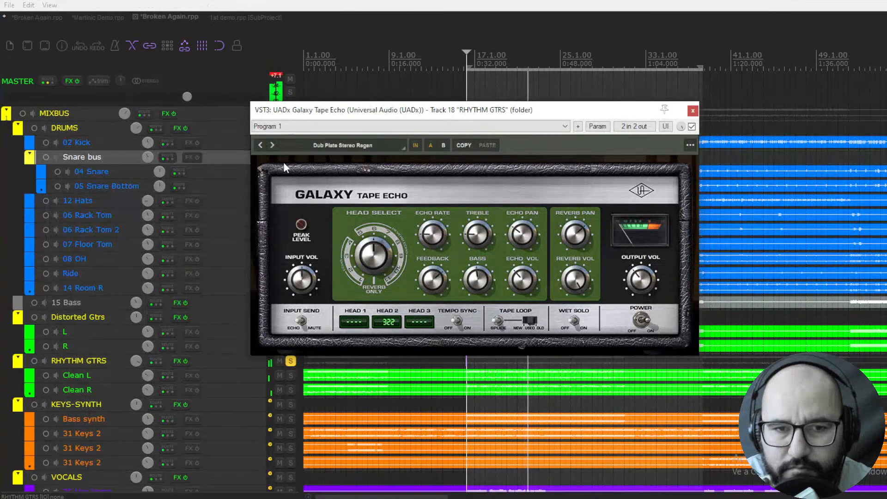
pyautogui.click(273, 145)
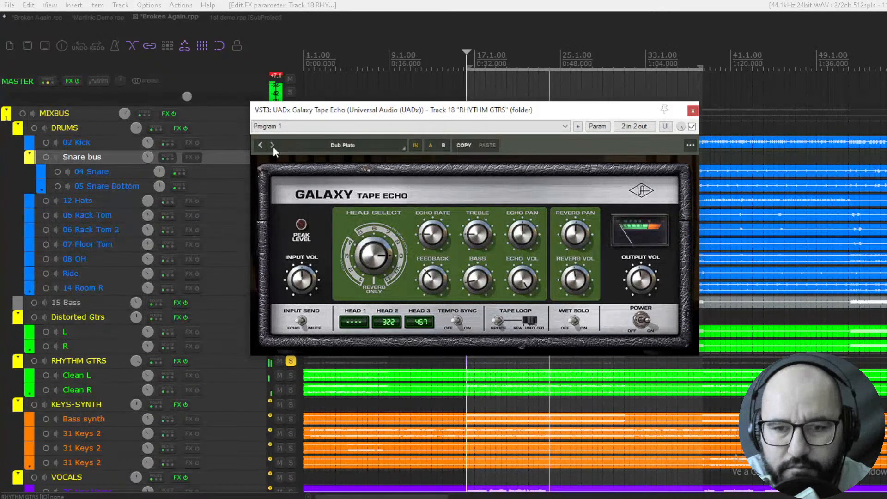
pyautogui.click(691, 127)
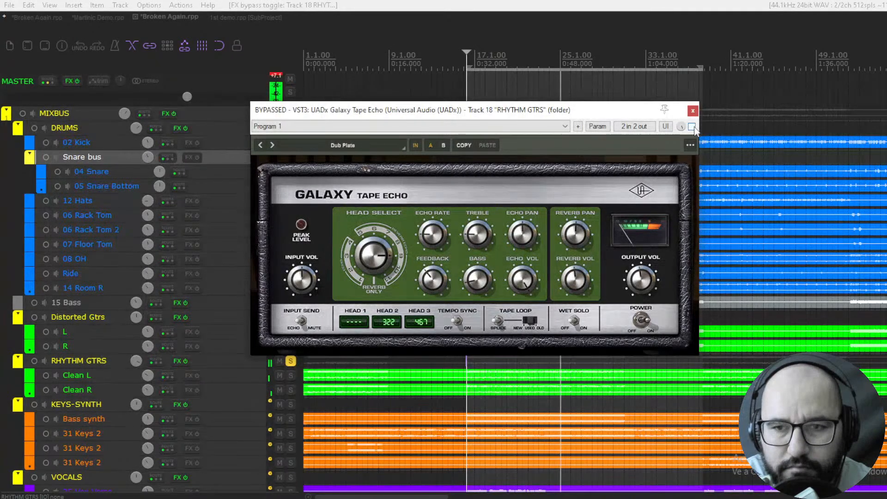
pyautogui.click(692, 126)
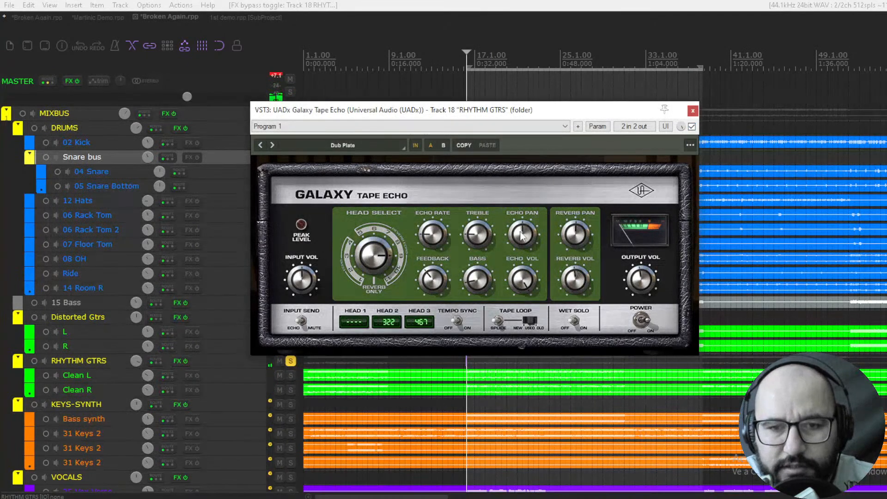
# - Audition the Dub Slap preset, load Fade Right, and stop playback
pyautogui.click(271, 145)
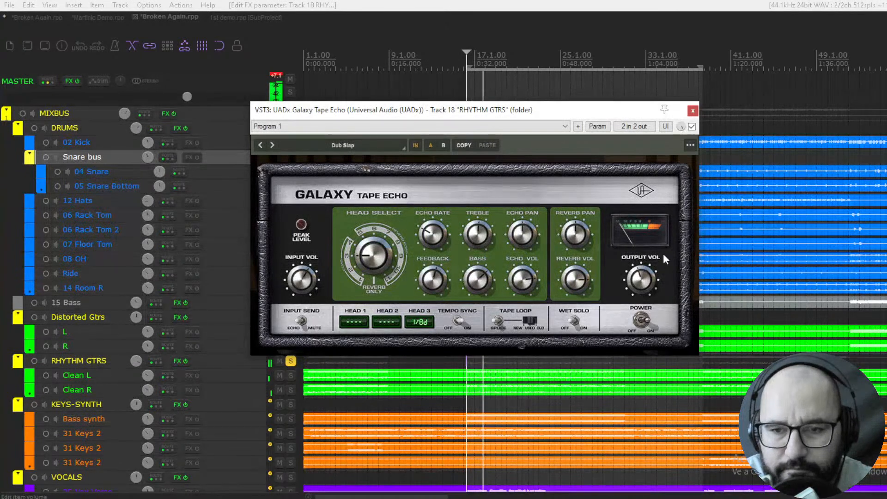
pyautogui.click(272, 145)
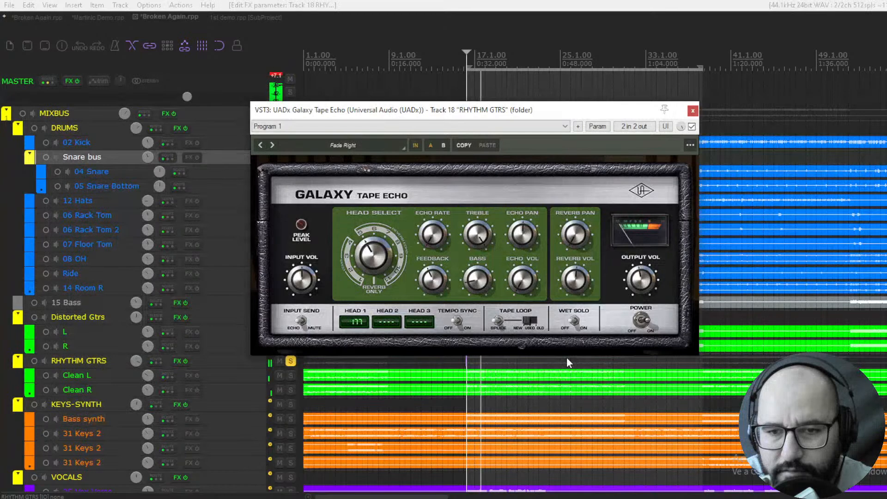
pyautogui.press('space')
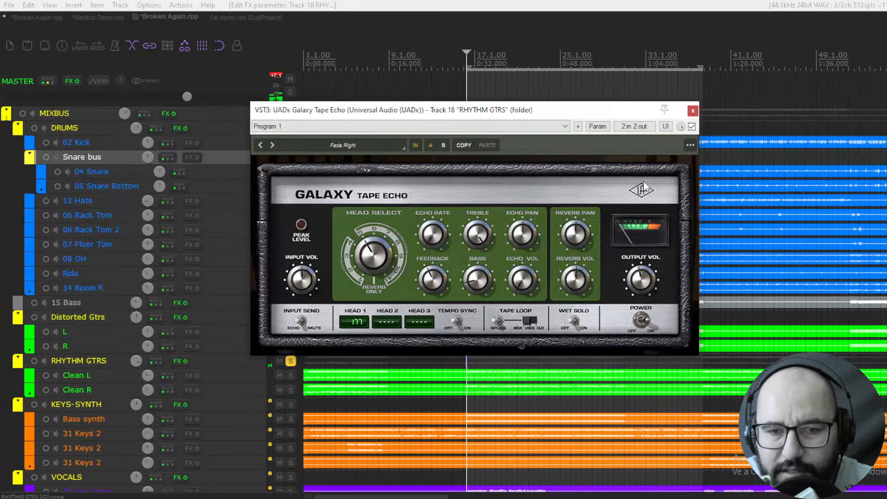
# - Bypass the Galaxy Tape Echo, close its window, and unsolo the RHYTHM GTRS folder
pyautogui.click(691, 126)
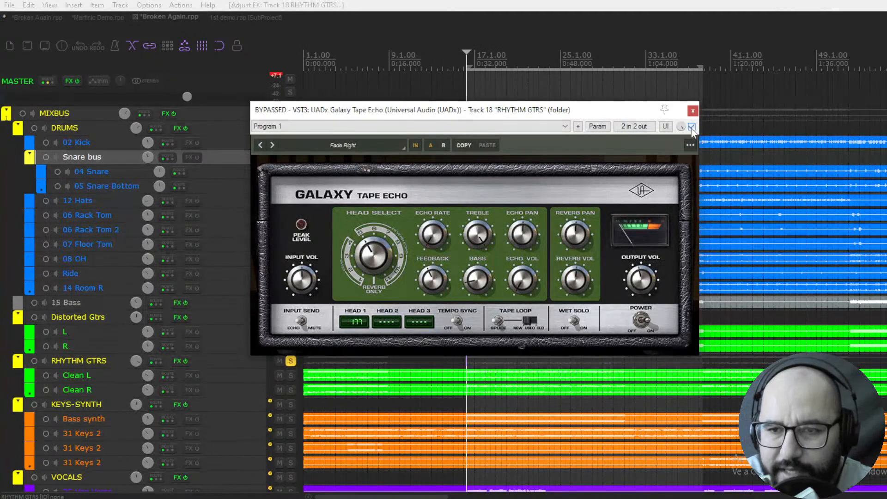
pyautogui.click(693, 111)
pyautogui.click(290, 361)
# - Solo the VOCALS folder and open its UADx Pure Plate Reverb effect, repositioning the plugin window
pyautogui.scroll(-3, 229, 373)
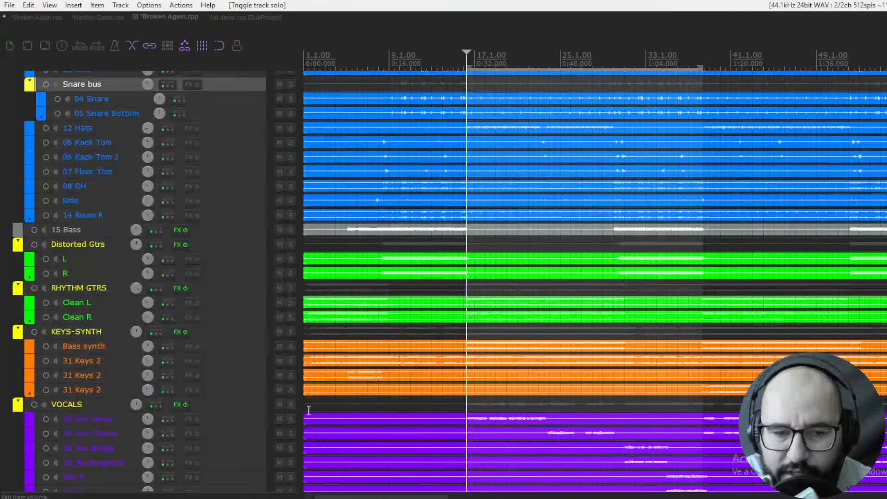
pyautogui.click(290, 404)
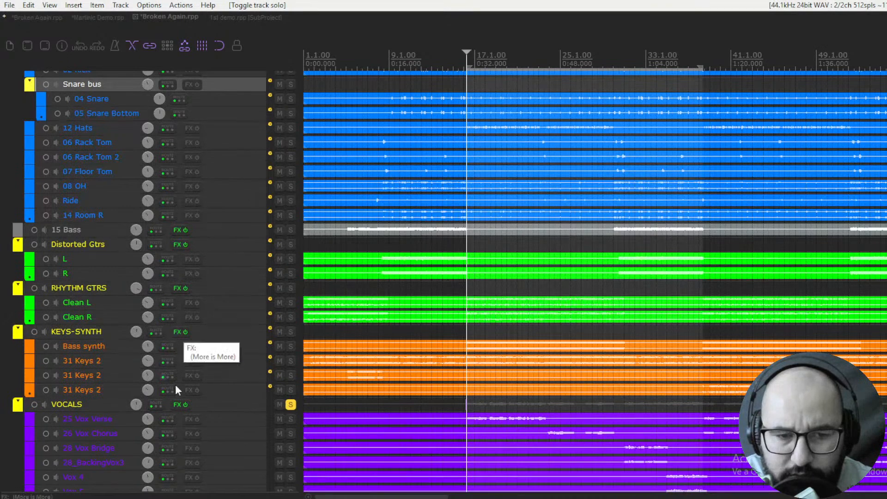
pyautogui.rightClick(176, 404)
pyautogui.click(216, 310)
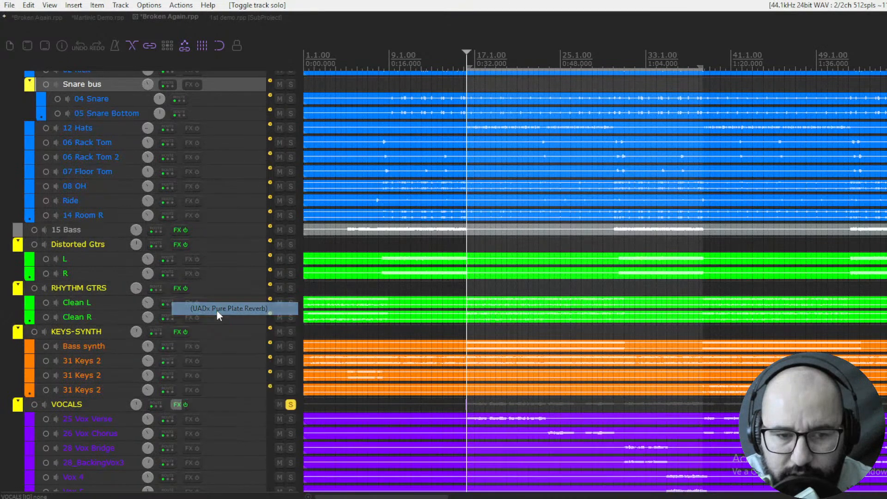
pyautogui.moveTo(482, 38)
pyautogui.mouseDown()
pyautogui.moveTo(472, 38)
pyautogui.moveTo(492, 41)
pyautogui.mouseUp()
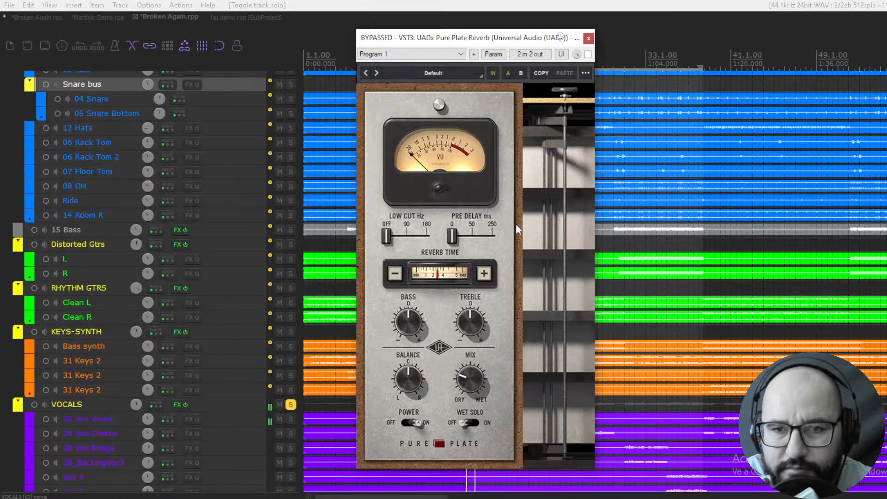
# - Enable the Pure Plate Reverb, raise its Mix toward wet, and turn Wet Solo on
pyautogui.click(587, 54)
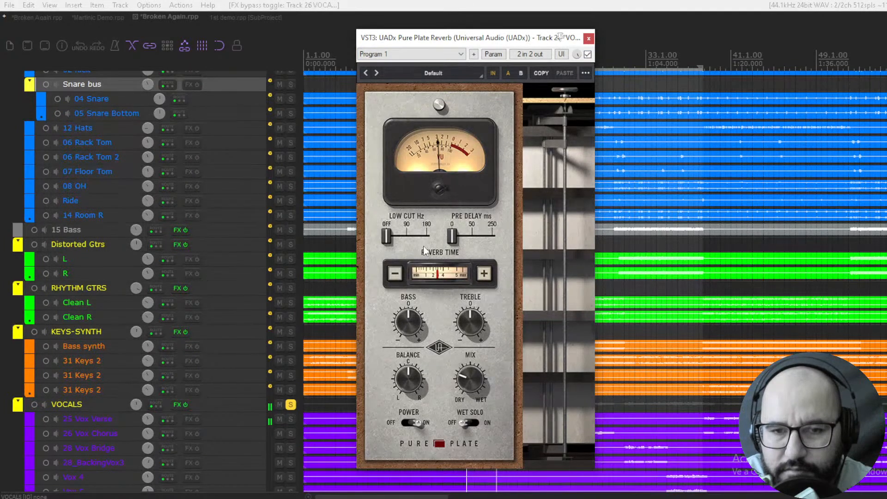
pyautogui.moveTo(474, 384); pyautogui.dragTo(476, 377)
pyautogui.click(475, 422)
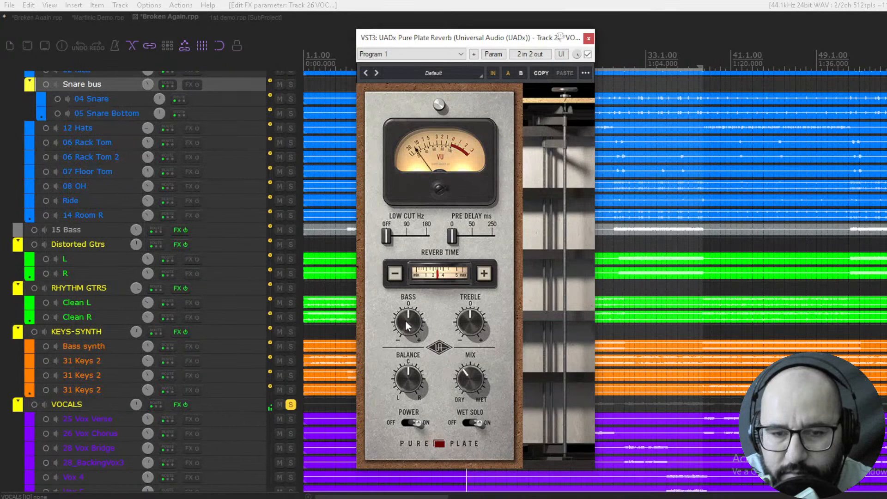
# - Shape the plate reverb by cutting Bass, raising Treble slightly, setting Low Cut to 180 Hz, and moving Pre Delay past 50 ms during playback
pyautogui.moveTo(435, 330); pyautogui.dragTo(418, 356)
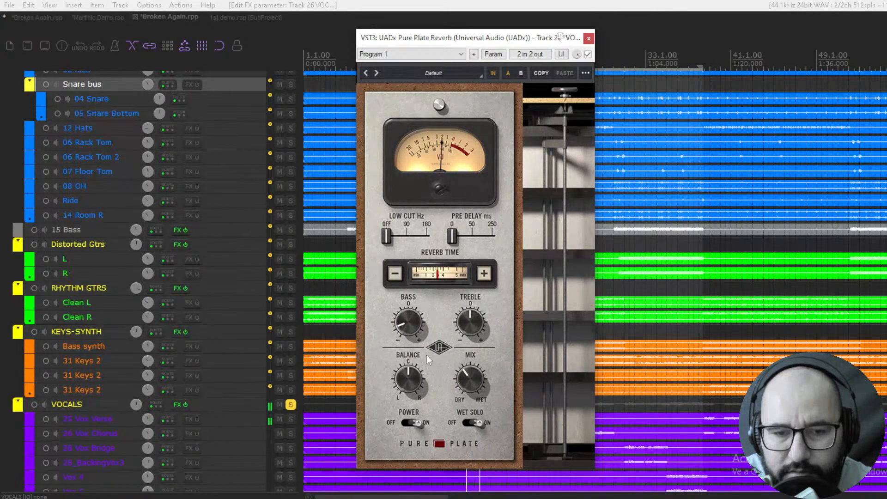
pyautogui.moveTo(475, 325)
pyautogui.mouseDown()
pyautogui.moveTo(467, 316)
pyautogui.moveTo(476, 316)
pyautogui.mouseUp()
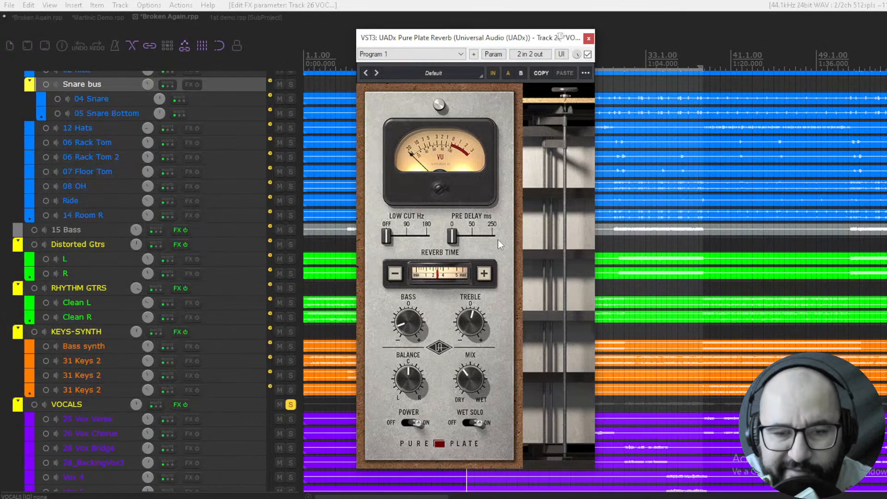
pyautogui.press('space')
pyautogui.moveTo(387, 236); pyautogui.dragTo(428, 245)
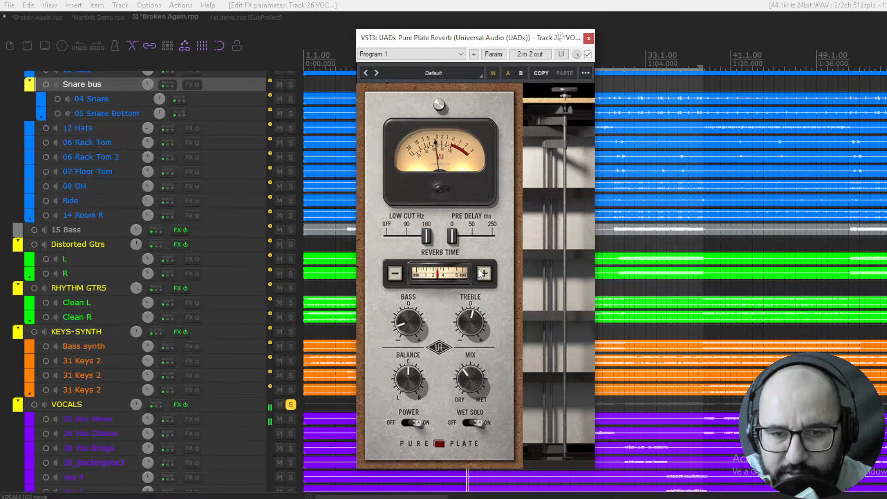
pyautogui.moveTo(452, 241); pyautogui.dragTo(478, 243)
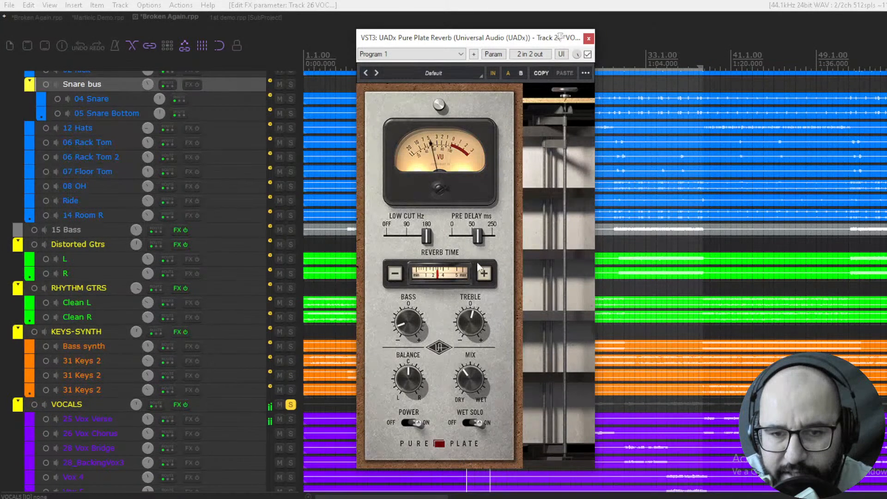
# - Turn the Pure Plate Reverb's Wet Solo off and try a shift of its Balance around center
pyautogui.click(468, 423)
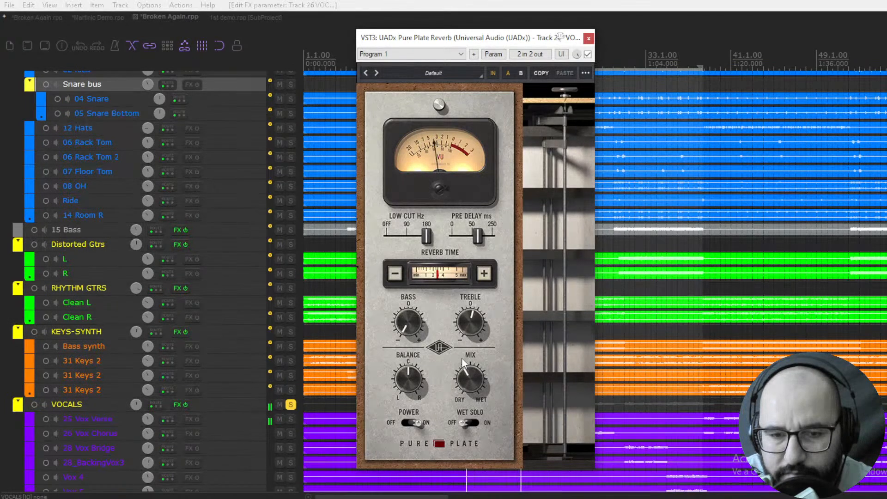
pyautogui.moveTo(413, 376); pyautogui.dragTo(407, 411)
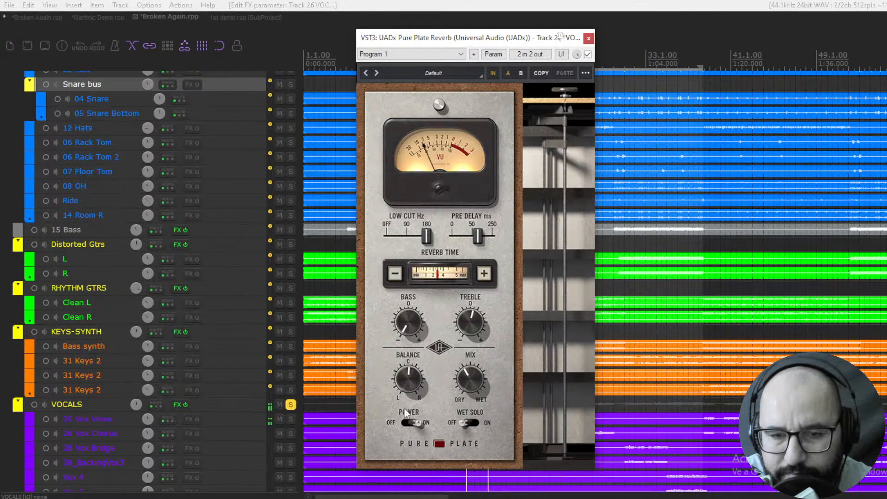
# - Raise the plate's Reverb Time to between 4 and 5 seconds and increase the Mix slightly
pyautogui.click(481, 273)
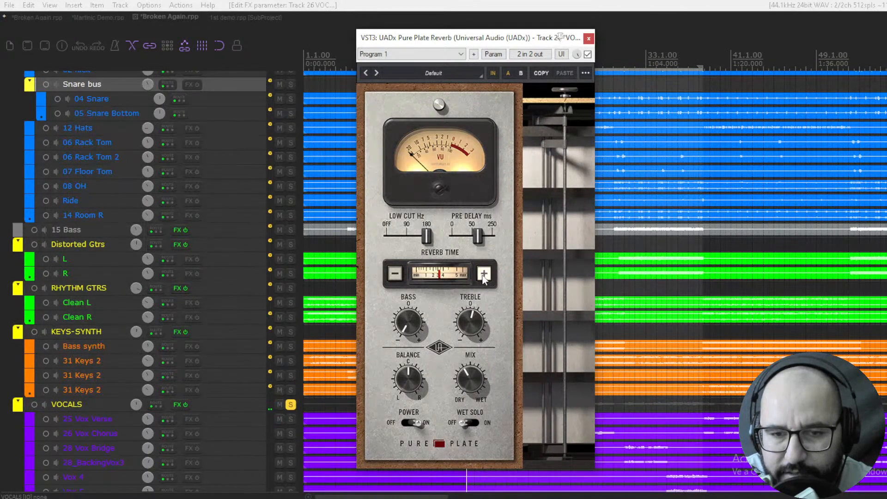
pyautogui.click(476, 276)
pyautogui.click(481, 276)
pyautogui.click(482, 276)
pyautogui.click(483, 276)
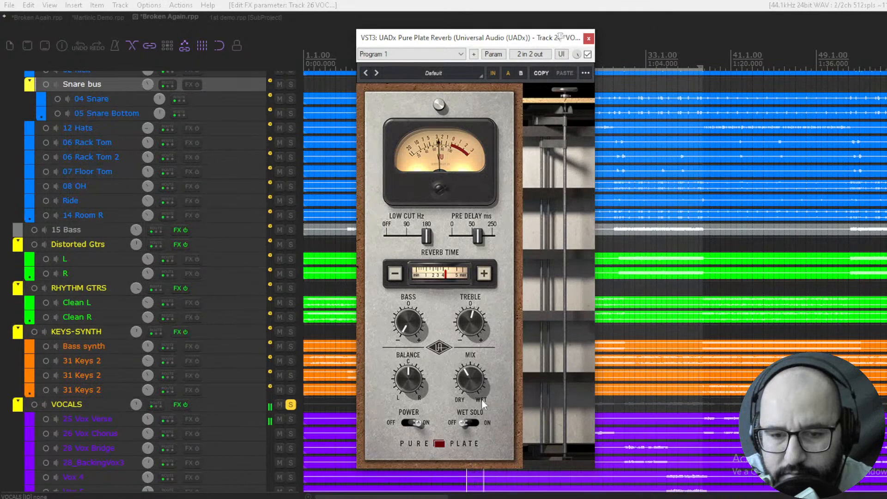
pyautogui.moveTo(470, 385)
pyautogui.mouseDown()
pyautogui.moveTo(468, 441)
pyautogui.moveTo(475, 377)
pyautogui.mouseUp()
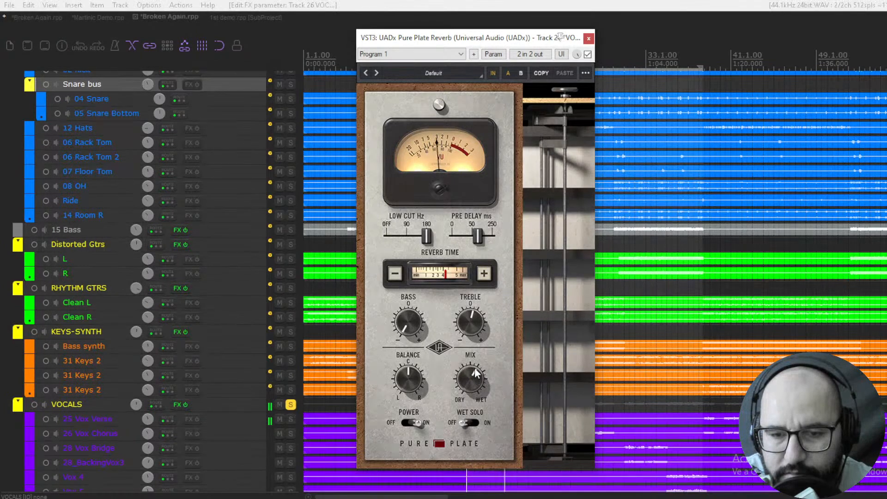
# - Compare the vocals with the plate reverb bypassed and active, and set Low Cut to 90 Hz
pyautogui.click(588, 54)
pyautogui.click(588, 54)
pyautogui.moveTo(426, 236); pyautogui.dragTo(407, 237)
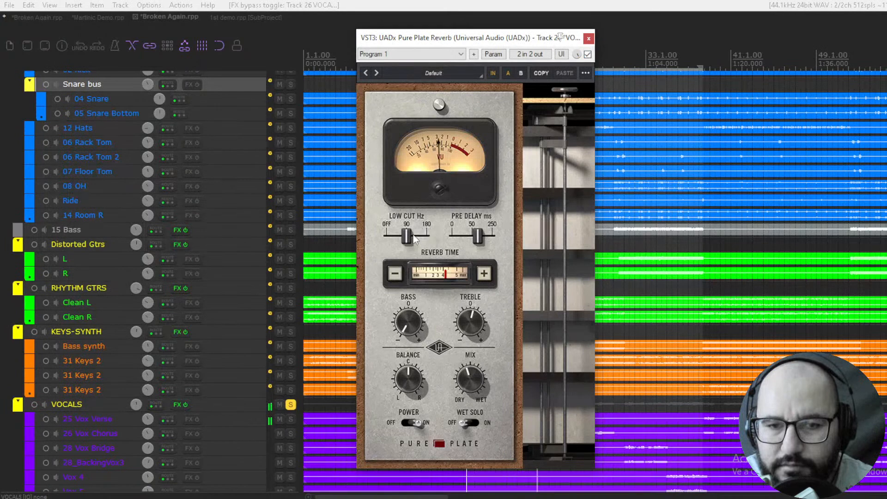
# - Audition the Electric Guitar Ambience and Female Ballad Vocal presets, load Grand Piano, and close the Pure Plate Reverb window
pyautogui.click(377, 73)
pyautogui.click(377, 73)
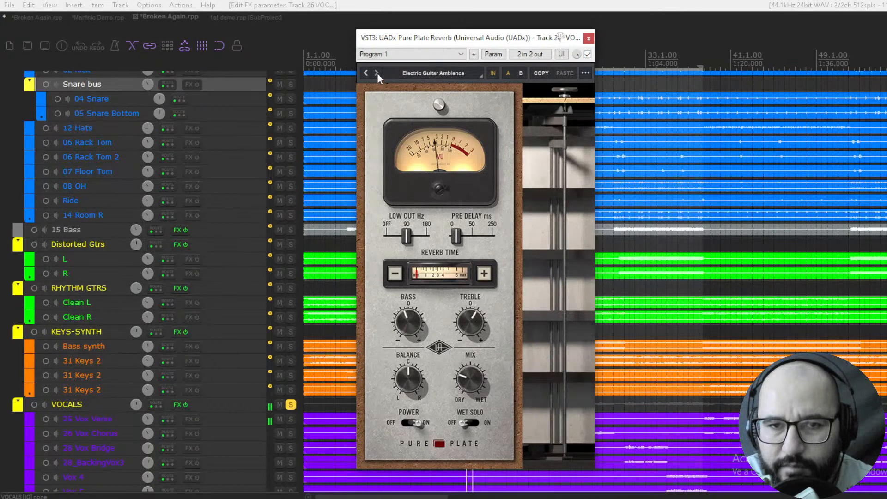
pyautogui.click(377, 73)
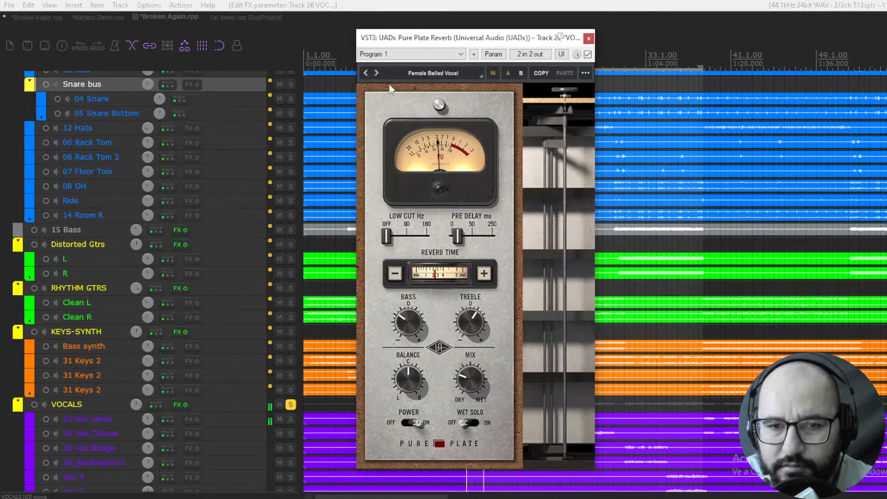
pyautogui.click(377, 72)
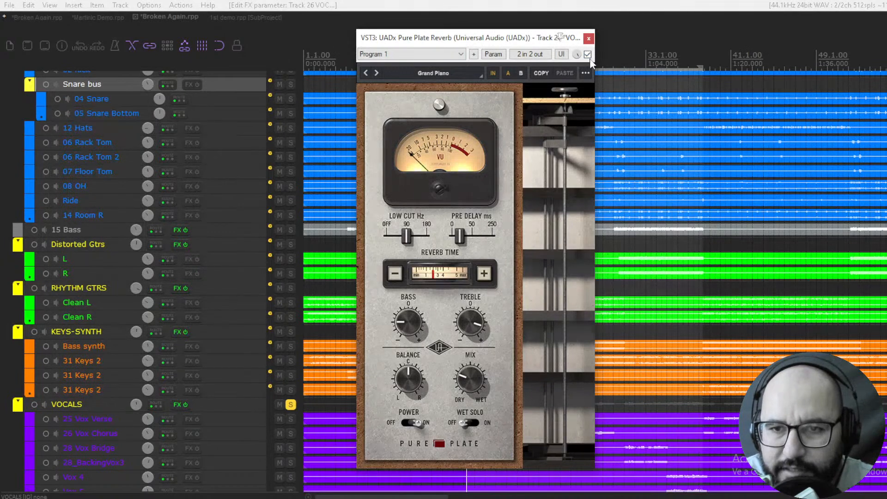
pyautogui.click(588, 38)
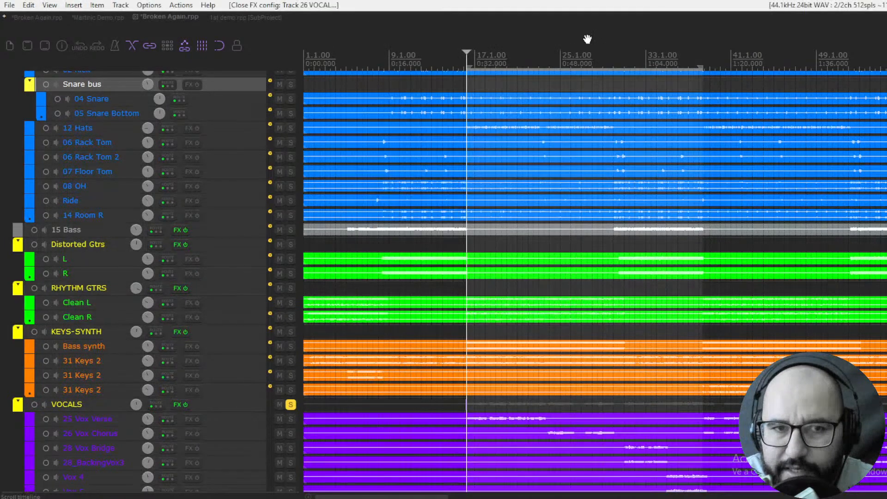
# - Switch to the 1st demo project, reposition the UADx PolyMAX Synth window, and examine its envelope and arpeggiator sections
pyautogui.click(229, 18)
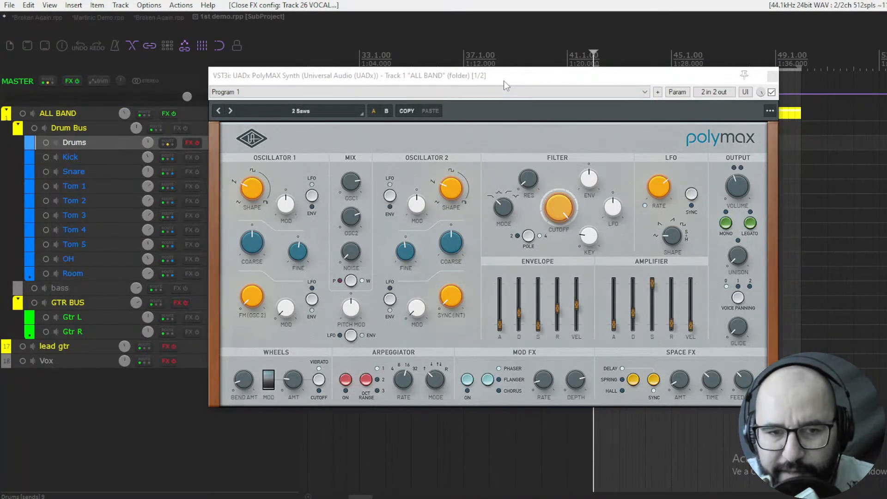
pyautogui.moveTo(492, 82); pyautogui.dragTo(474, 91)
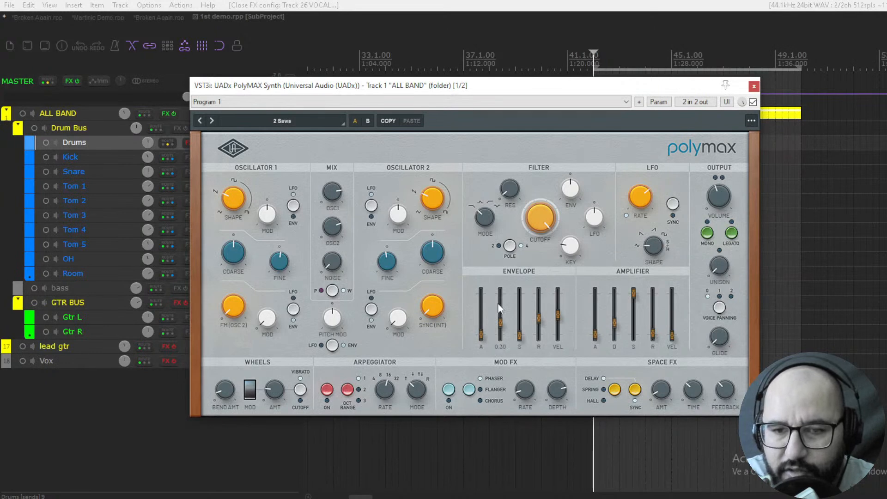
pyautogui.moveTo(613, 327)
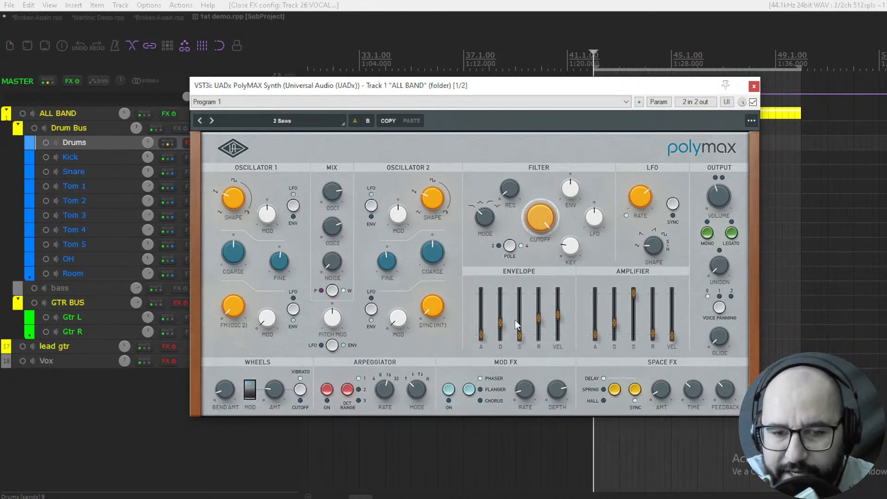
pyautogui.moveTo(382, 392)
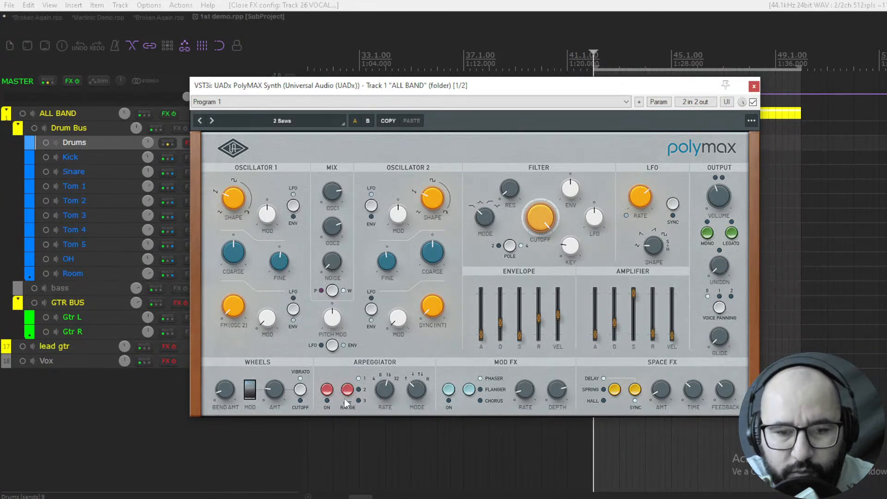
pyautogui.click(327, 391)
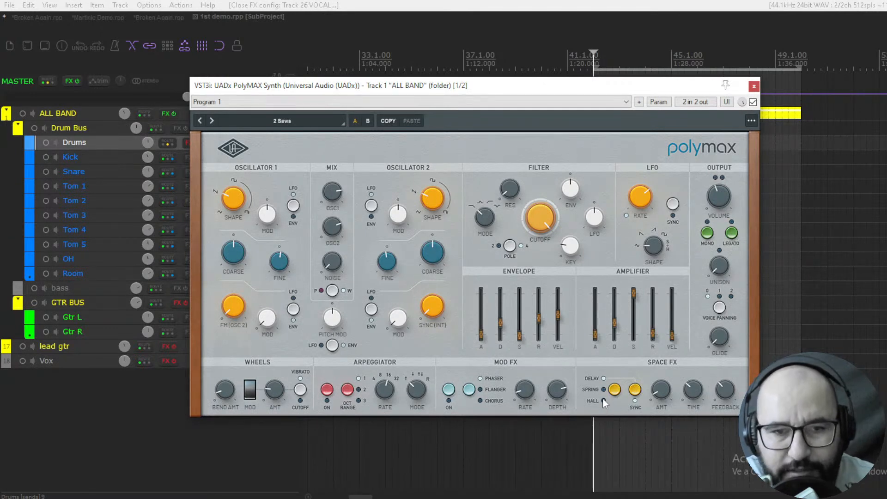
# - View the PolyMAX preset browser, close it, and start playback to audition the 2 Saws preset
pyautogui.click(300, 122)
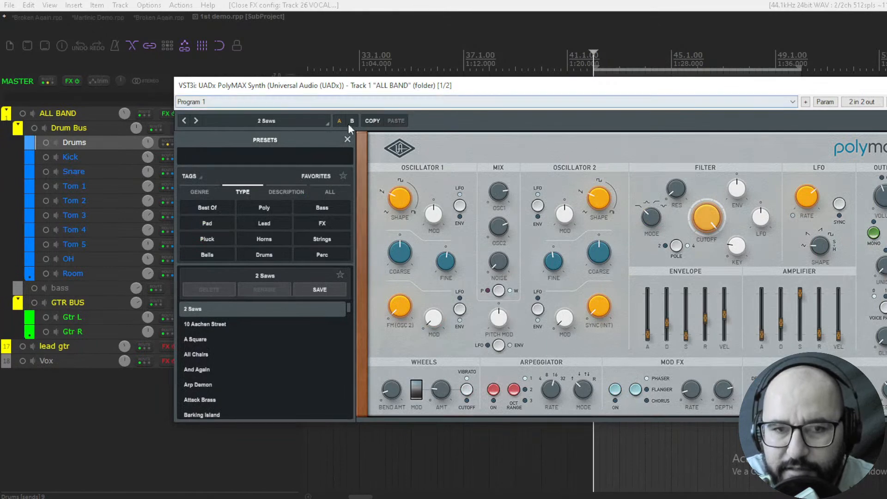
pyautogui.click(347, 139)
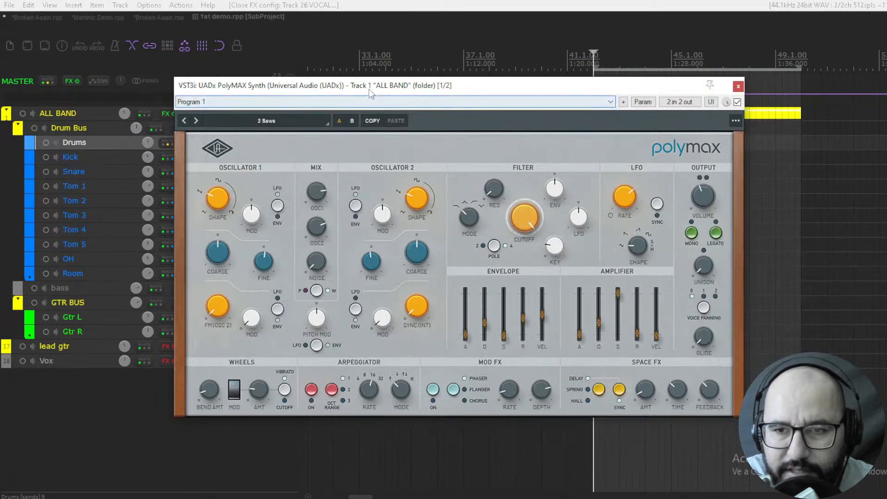
pyautogui.moveTo(395, 88); pyautogui.dragTo(428, 91)
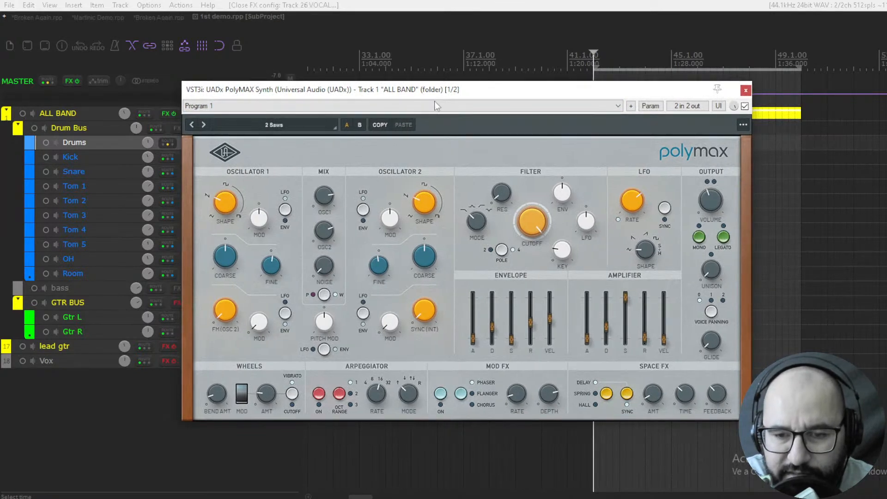
pyautogui.press('space')
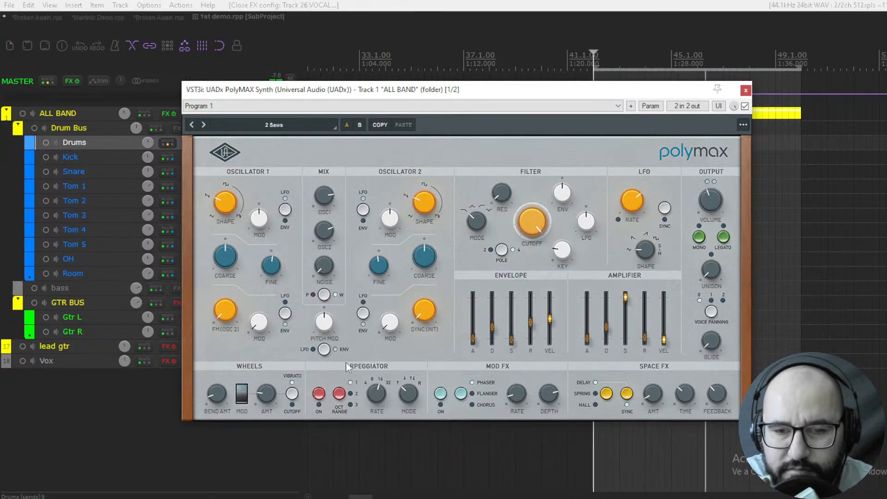
# - Audition the PolyMAX presets 10 Aachen Street, A Square, All Chairs, And Again, Arp Demon and Attack Brass in sequence
pyautogui.click(203, 125)
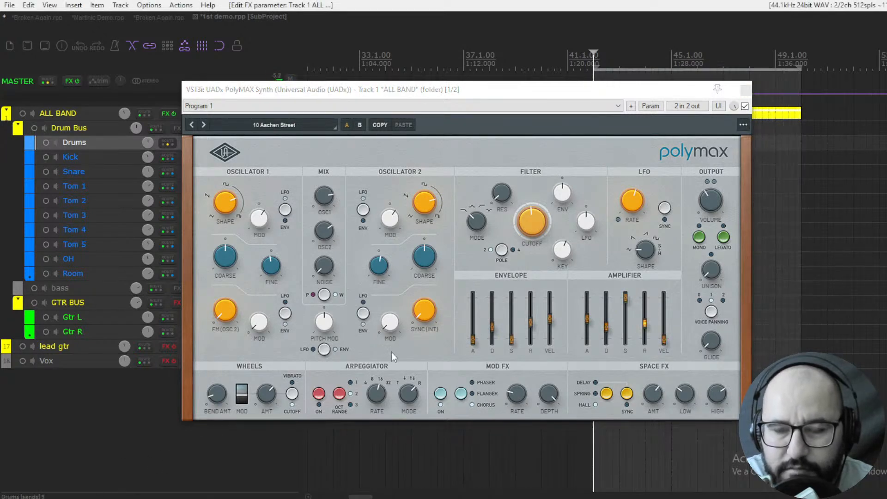
pyautogui.click(203, 124)
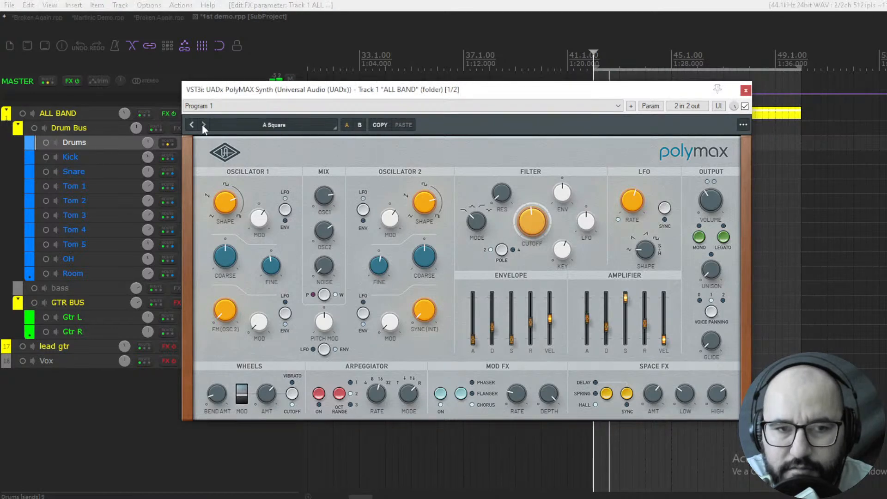
pyautogui.click(202, 124)
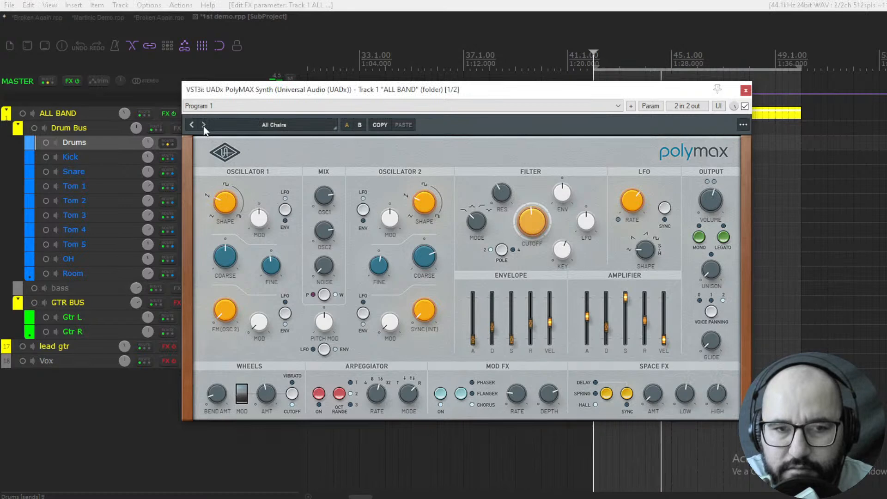
pyautogui.click(204, 125)
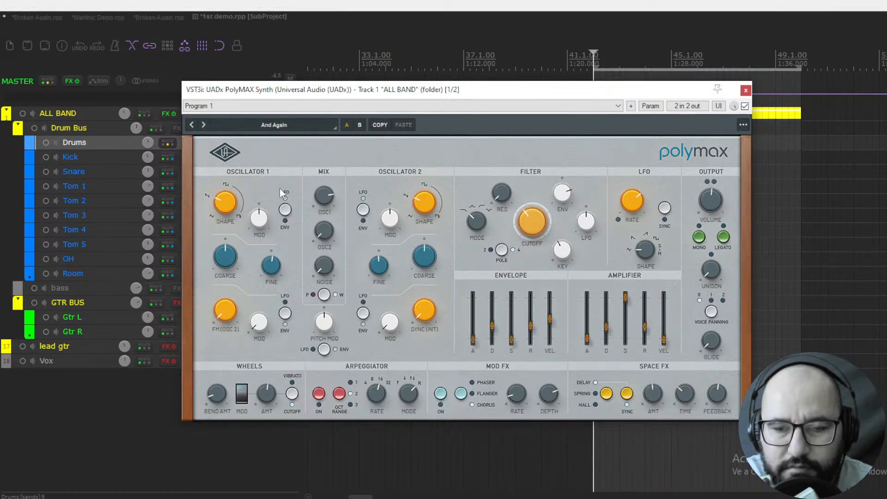
pyautogui.click(203, 125)
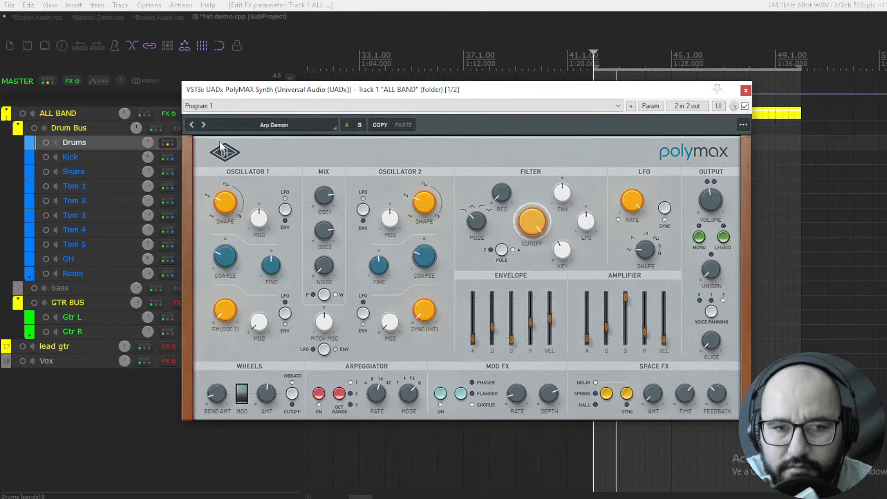
pyautogui.click(204, 125)
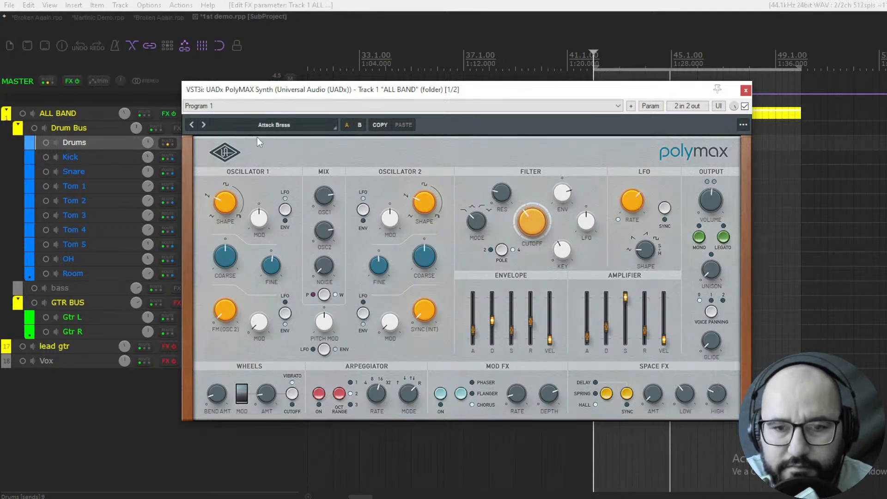
# - Filter the PolyMAX presets by the Strings type, load 10 Aachen Street, and close the preset browser
pyautogui.click(288, 124)
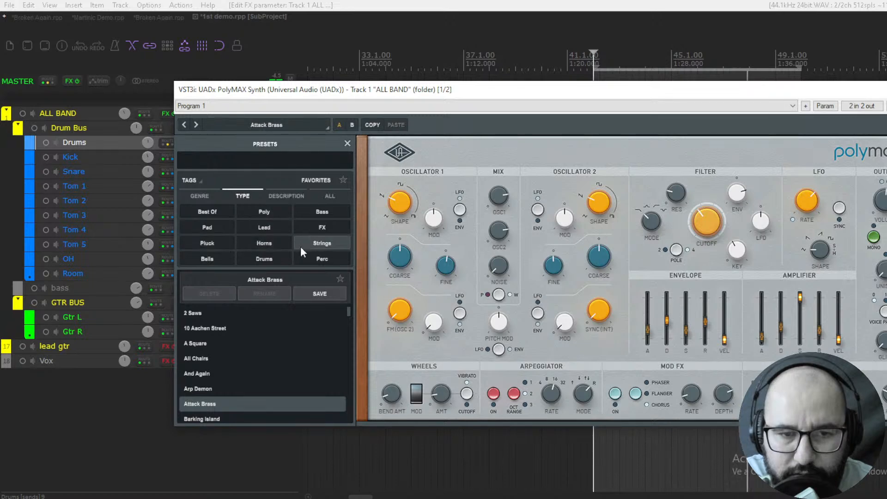
pyautogui.click(320, 244)
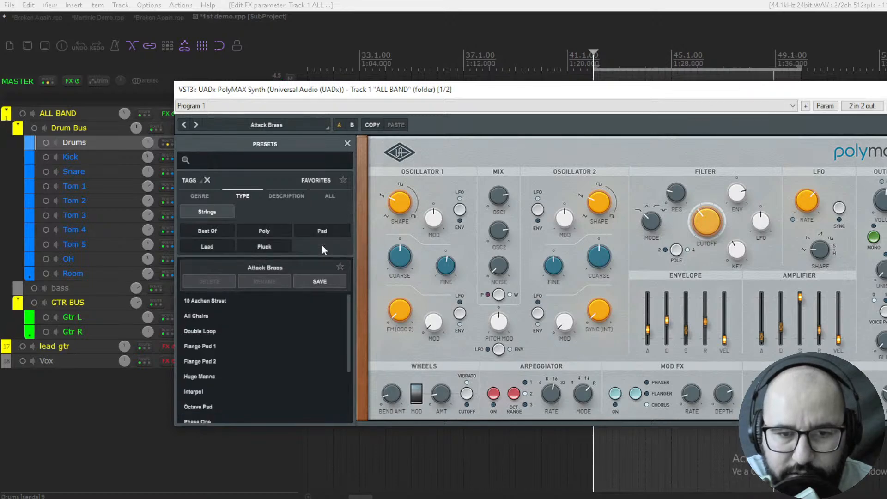
pyautogui.click(208, 300)
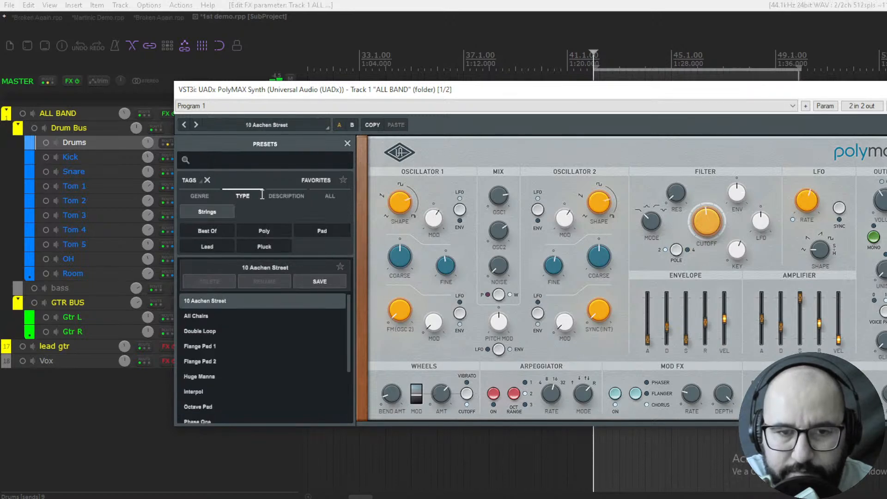
pyautogui.click(347, 143)
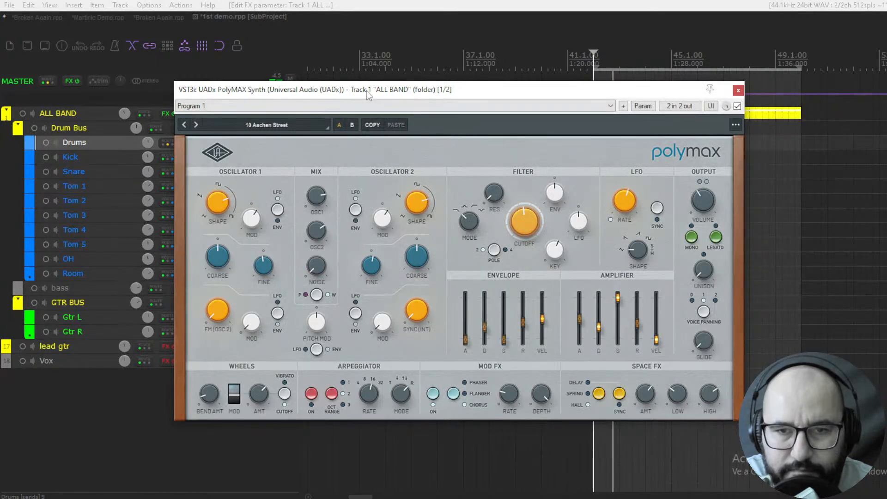
pyautogui.moveTo(368, 95); pyautogui.dragTo(365, 101)
# - Adjust the Glide amount in PolyMAX's output section while the 10 Aachen Street preset plays
pyautogui.moveTo(702, 211)
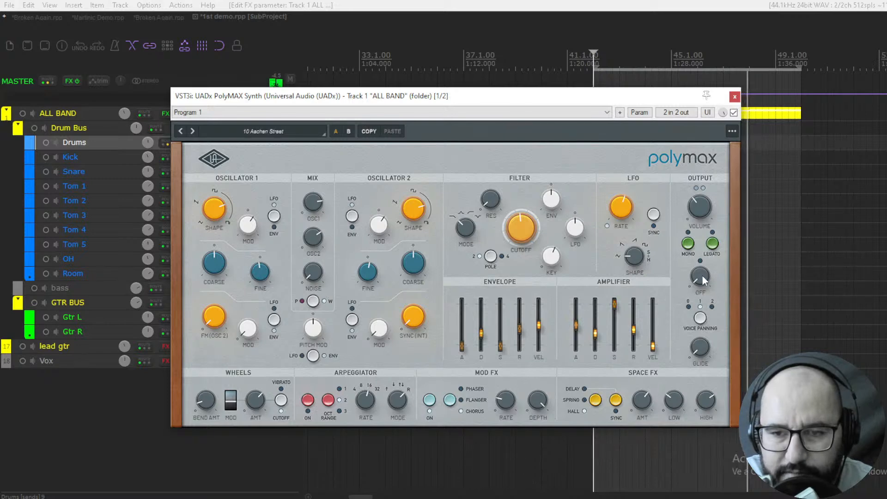
pyautogui.click(696, 352)
pyautogui.moveTo(695, 352); pyautogui.dragTo(696, 308)
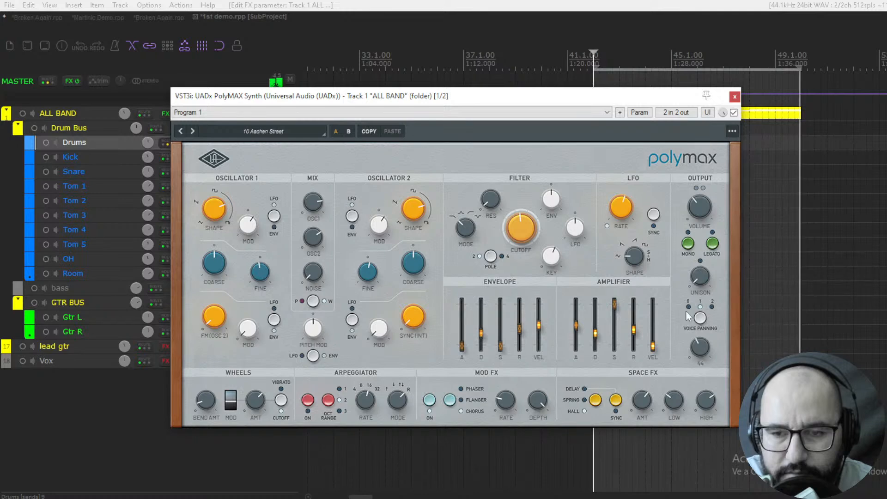
# - Audition the All Chairs and Double Loop presets in PolyMAX, lowering the output volume for each during playback
pyautogui.click(193, 130)
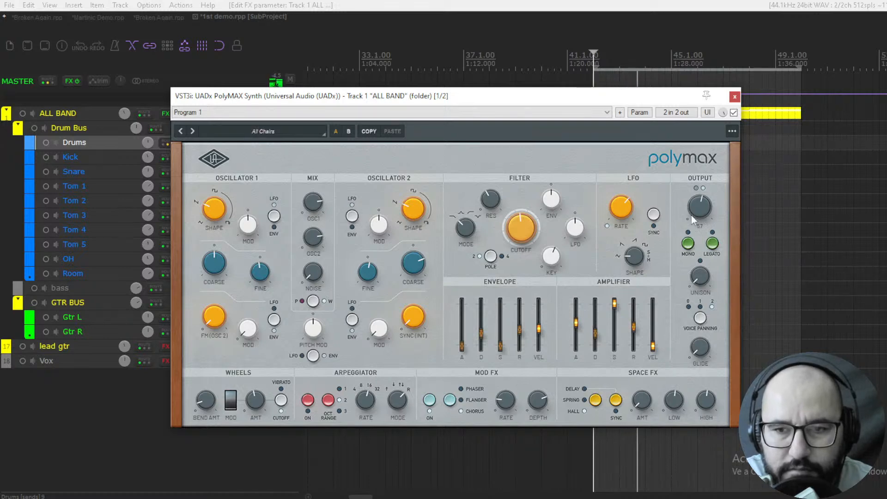
pyautogui.scroll(-2, 694, 227)
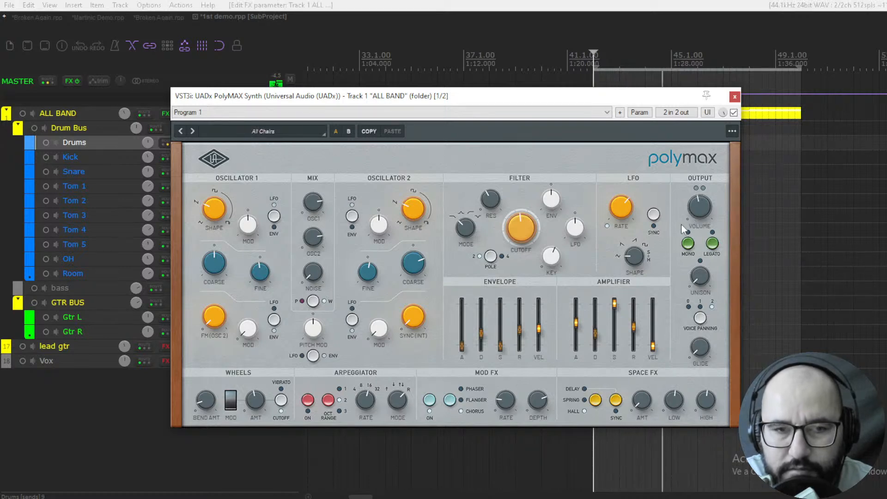
pyautogui.click(192, 131)
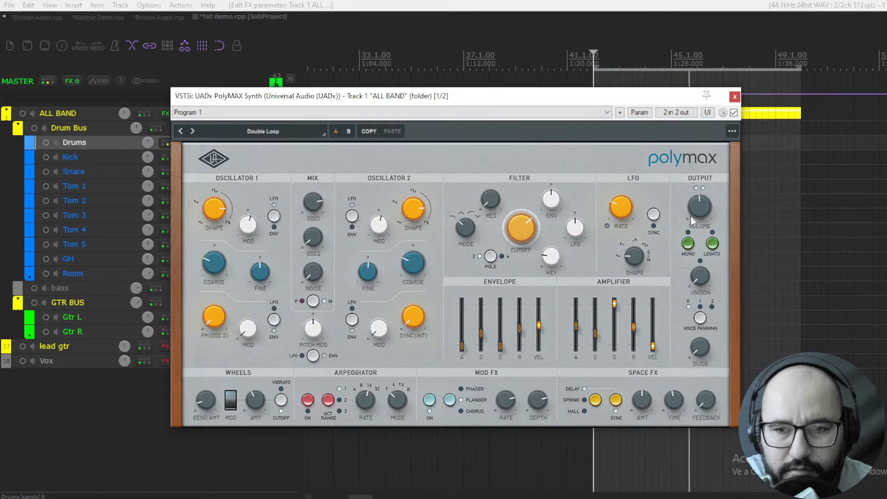
pyautogui.scroll(-1, 702, 215)
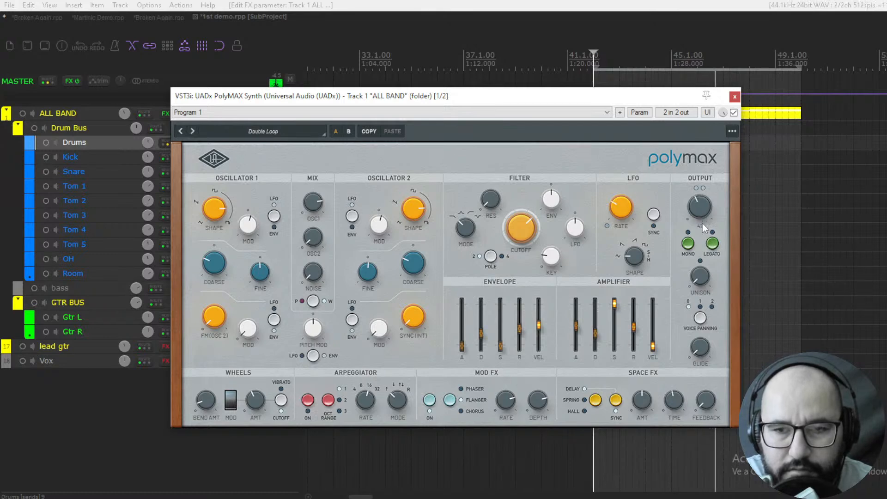
# - Add the Pad type to PolyMAX's Strings preset filter, load All Chairs, and close the preset browser
pyautogui.click(253, 133)
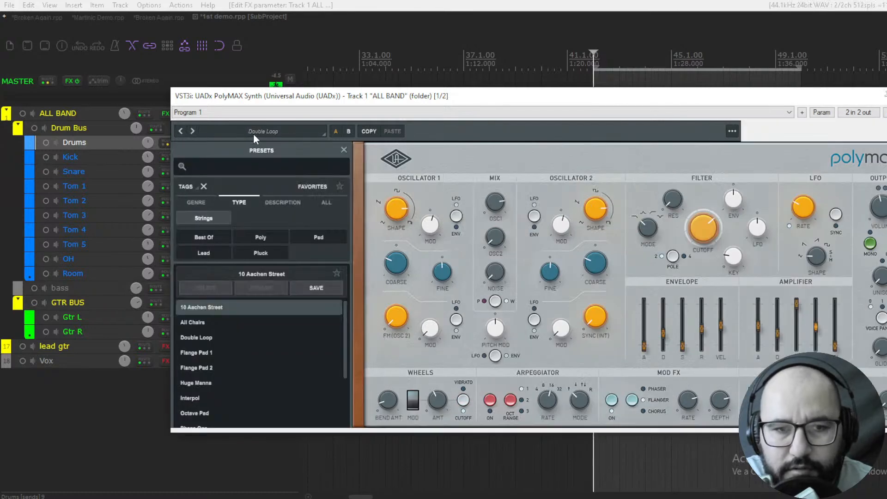
pyautogui.moveTo(345, 317); pyautogui.dragTo(346, 336)
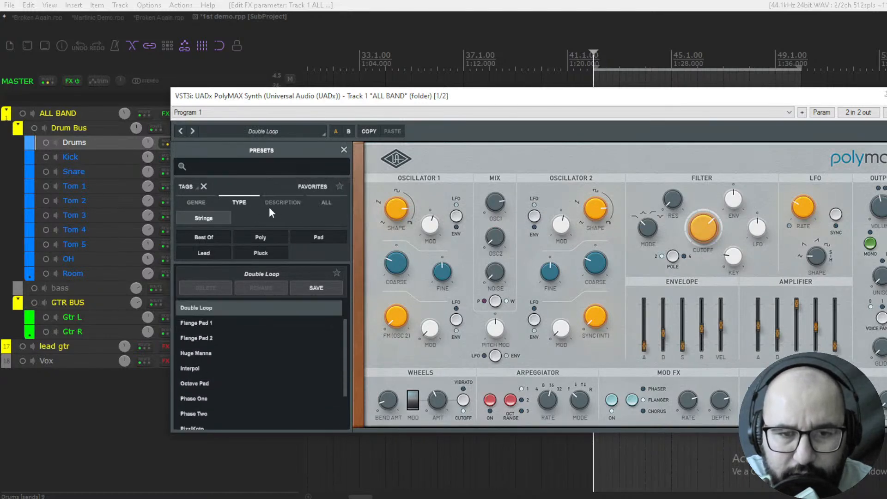
pyautogui.click(199, 204)
pyautogui.click(240, 203)
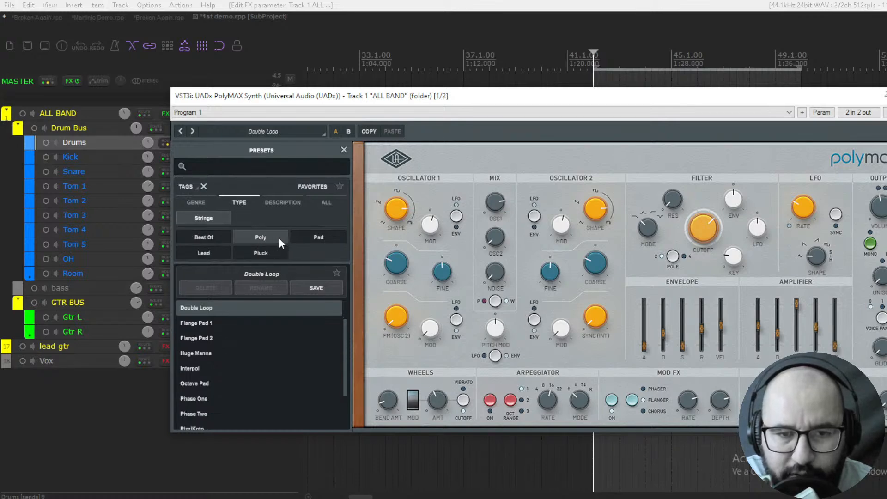
pyautogui.click(316, 239)
pyautogui.click(209, 306)
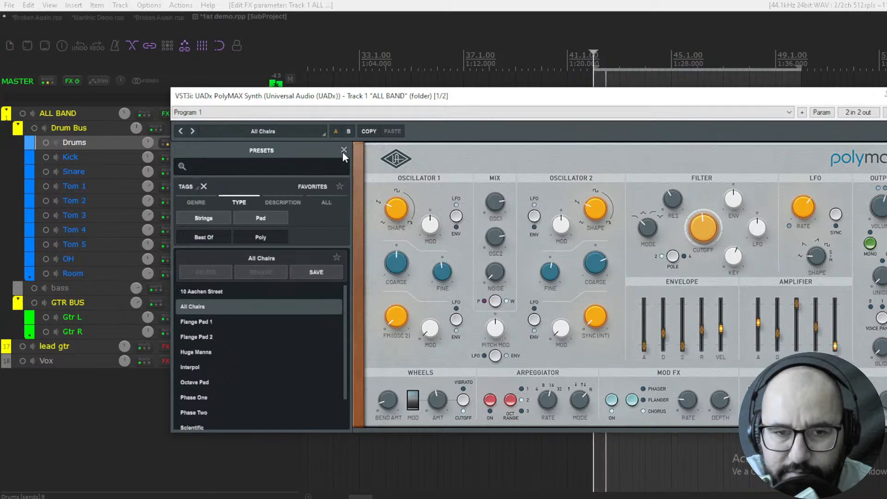
pyautogui.click(344, 151)
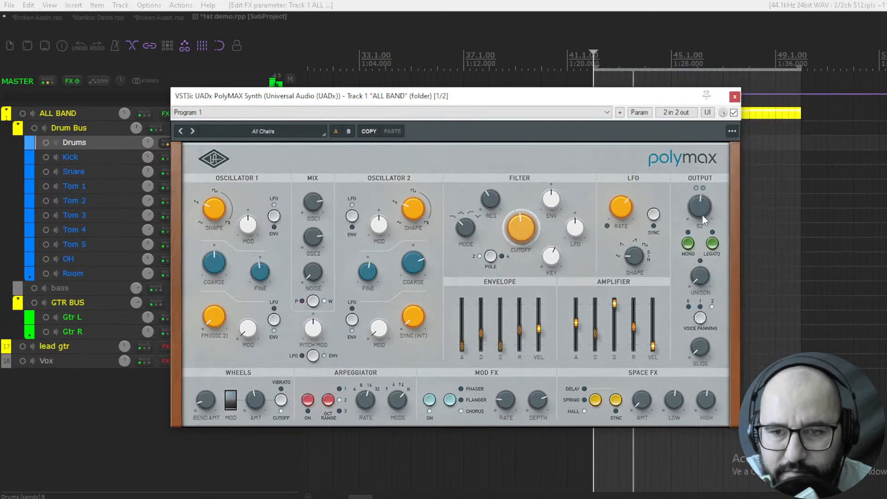
# - Audition the filtered PolyMAX presets Flange Pad 1, Flange Pad 2 and Huge Manna in sequence
pyautogui.click(192, 131)
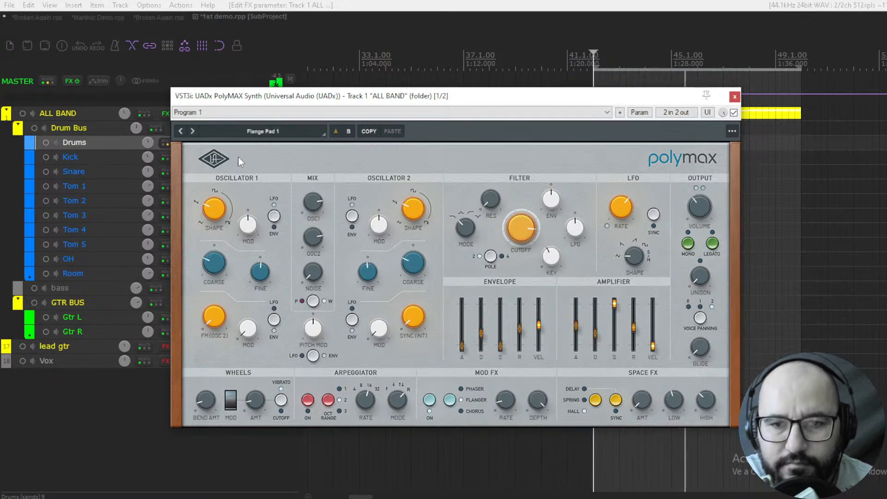
pyautogui.click(192, 132)
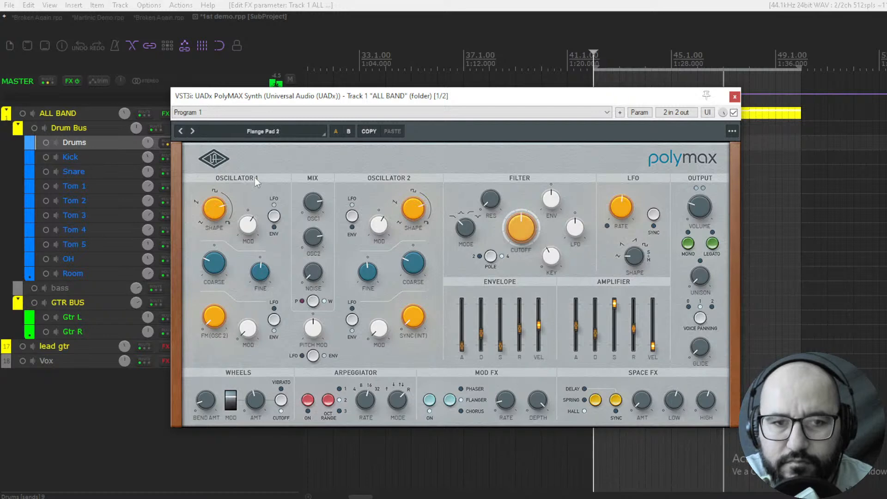
pyautogui.click(192, 132)
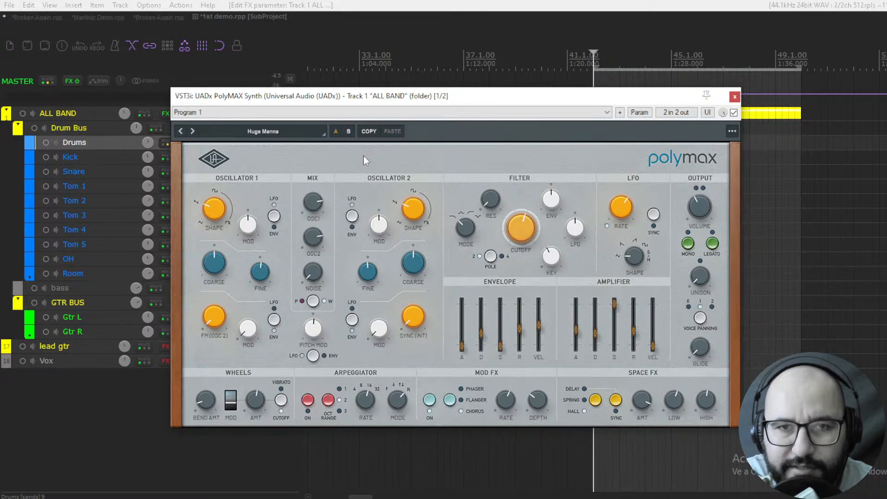
# - Switch to OBS, activate the Escena 2 scene, and show the website's FREE options
pyautogui.hotkey('alt', 'Tab')
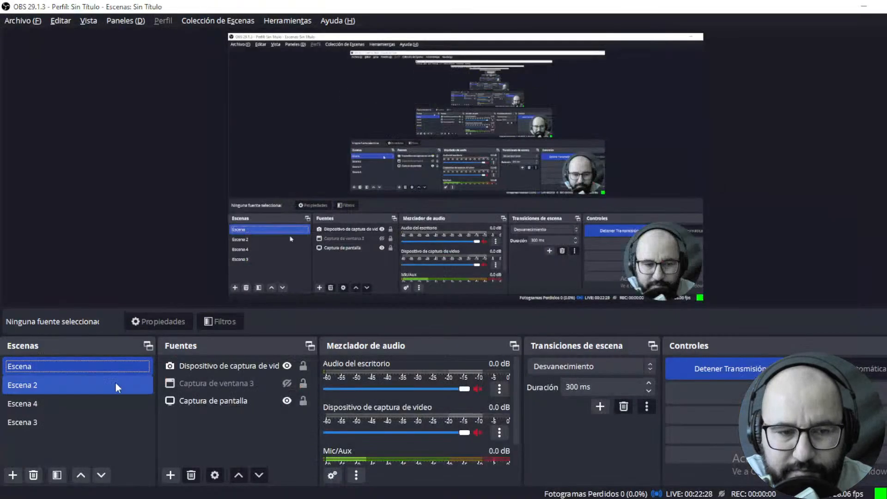
pyautogui.click(115, 383)
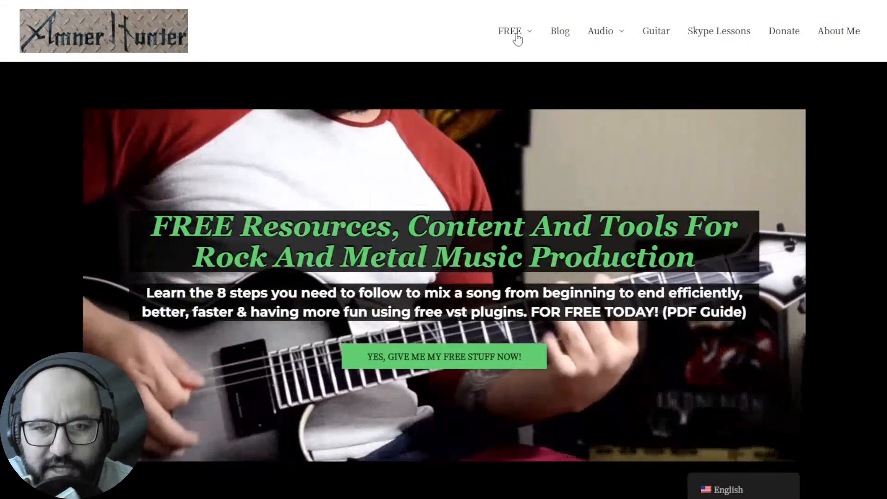
pyautogui.moveTo(517, 39)
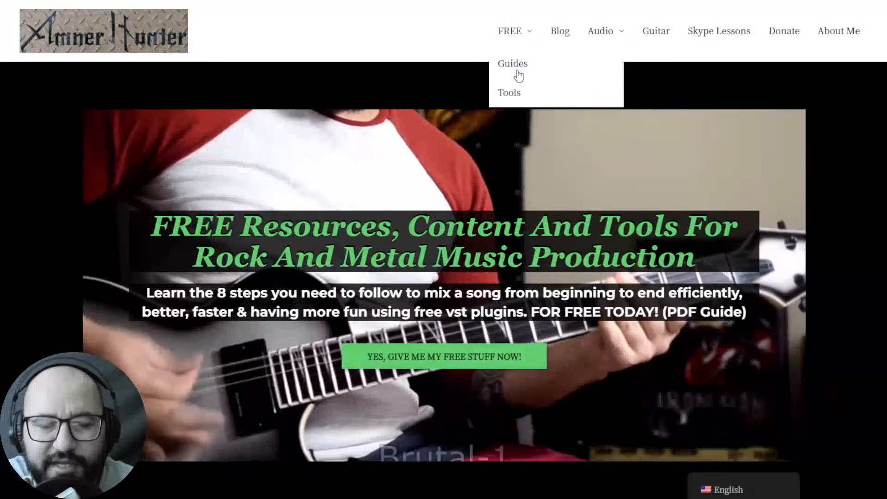